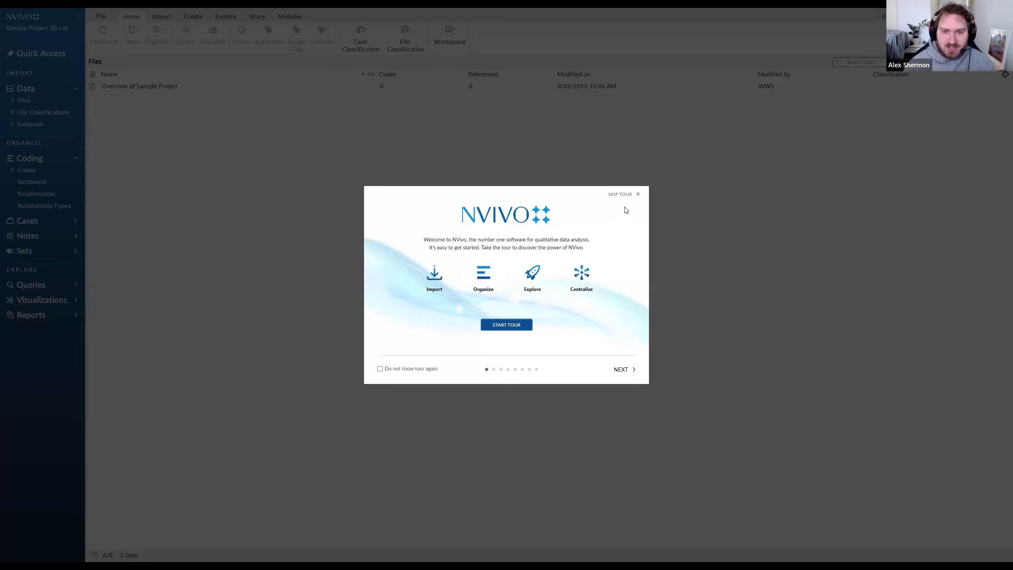
# Skip the welcome tour and select the first Introduction paragraph in the Overview of Sample Project document.
pyautogui.click(617, 196)
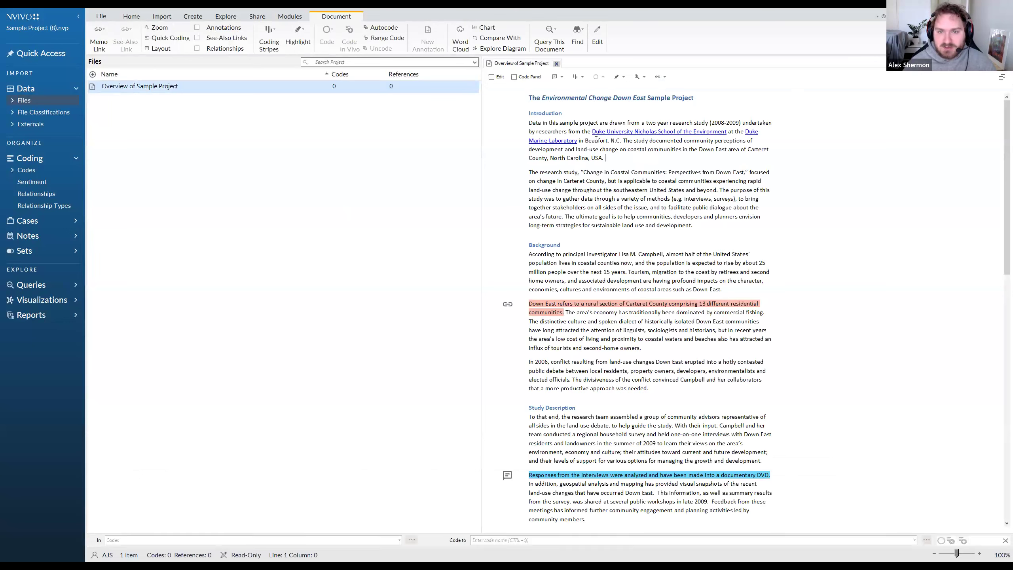
pyautogui.tripleClick(596, 140)
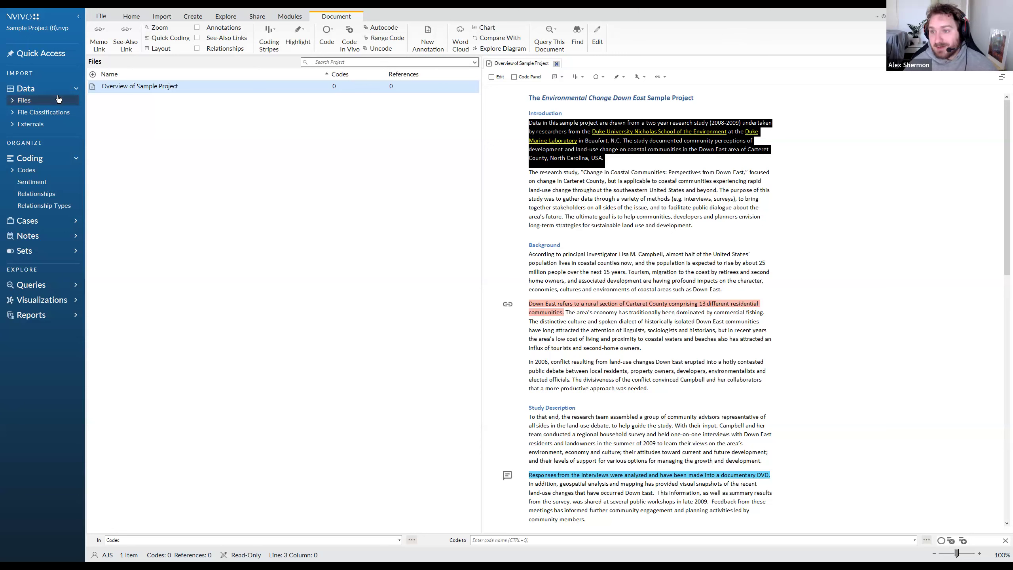
# Expand the project's Files folders and browse the items in Area and Township, its Aerial subfolder, and Interviews, selecting the first interview.
pyautogui.click(13, 101)
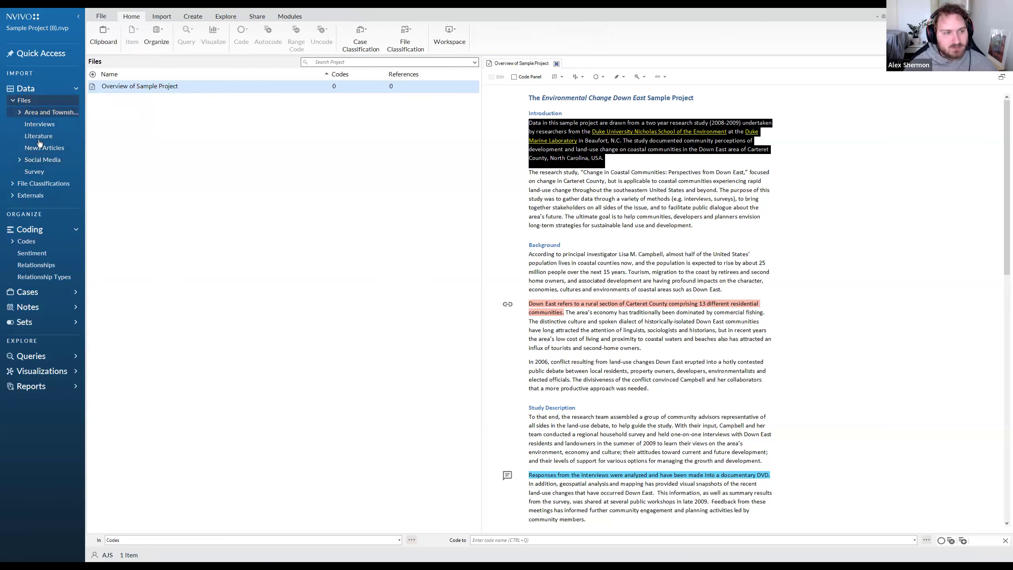
pyautogui.click(51, 114)
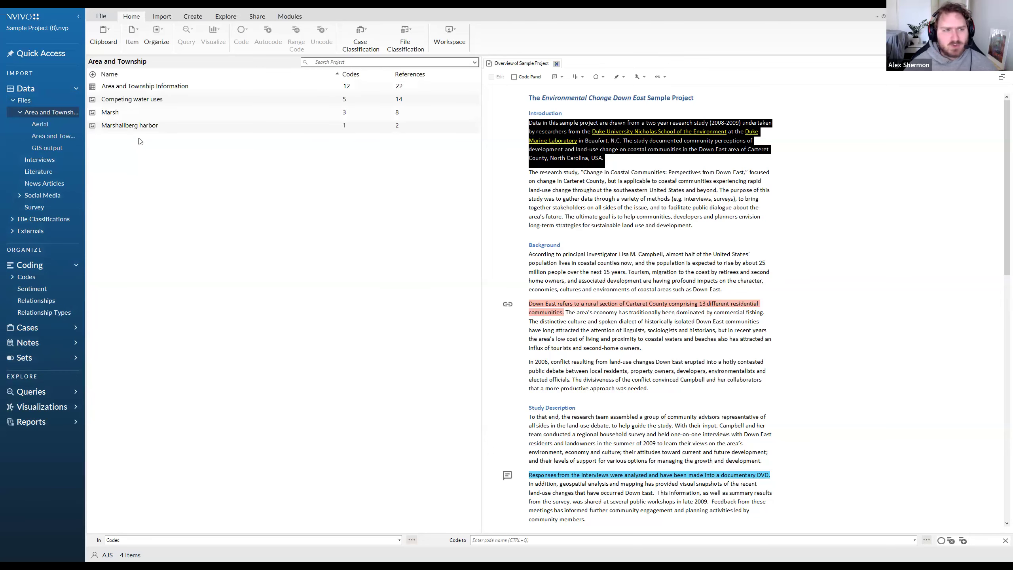
pyautogui.click(114, 86)
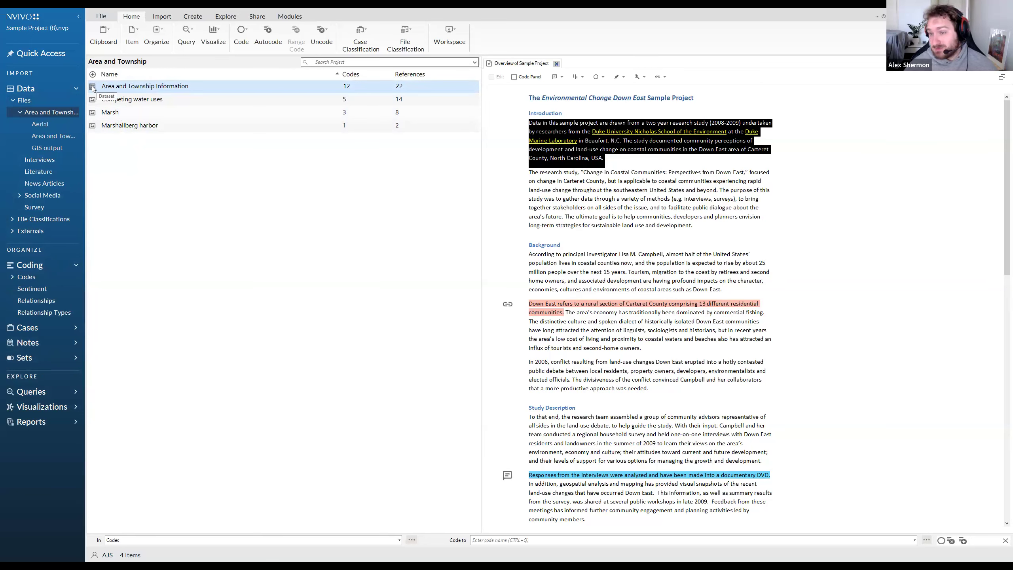
pyautogui.click(93, 98)
pyautogui.click(51, 124)
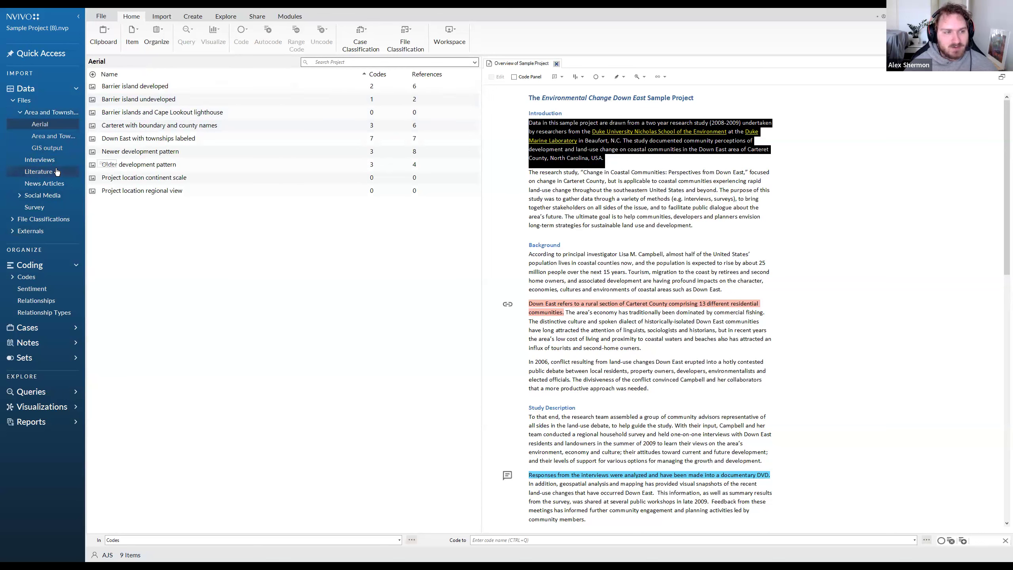
pyautogui.click(48, 161)
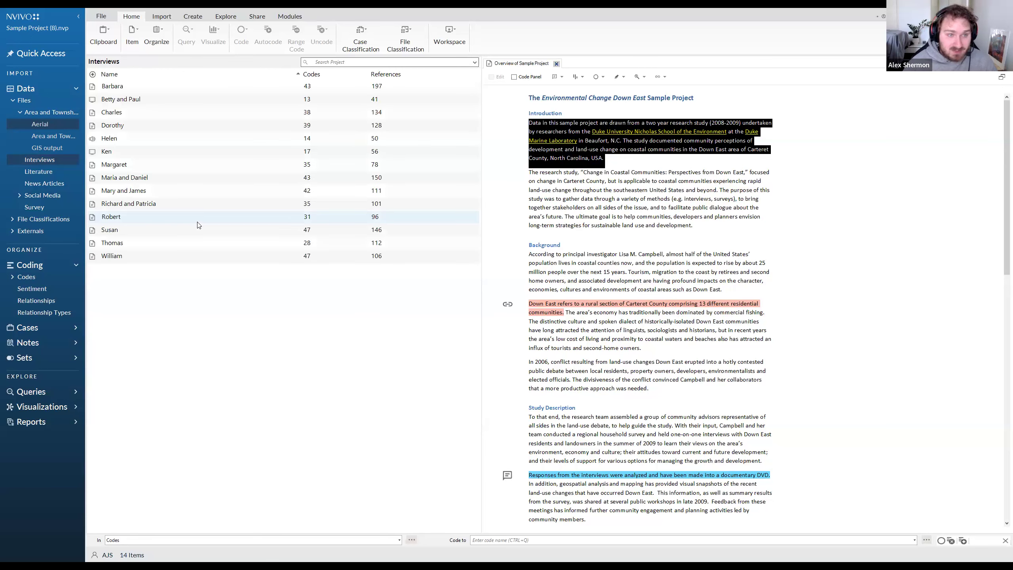
pyautogui.click(138, 85)
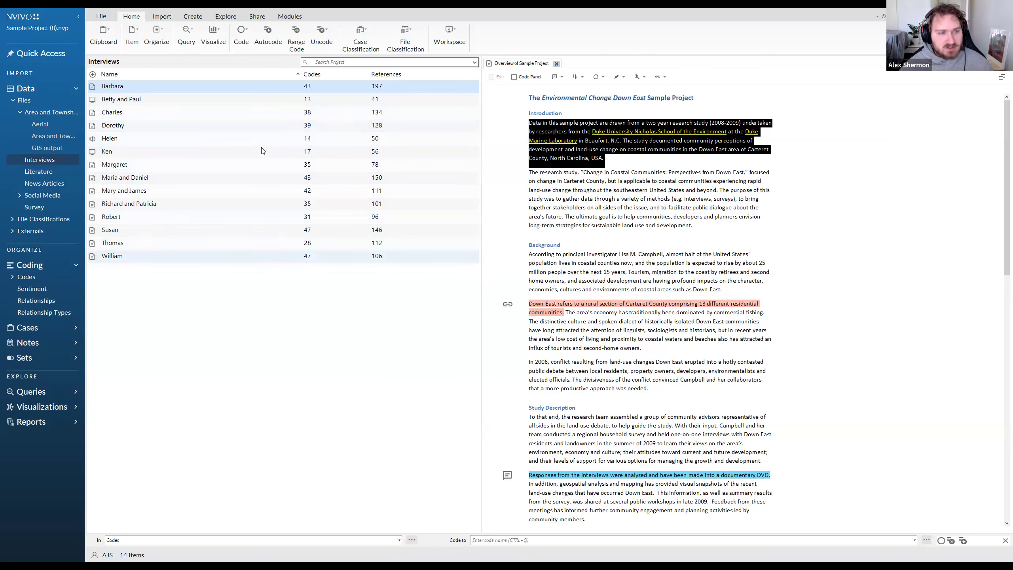
# Show the project's codes and expand the Attitude and Economy hierarchies, including Fishing or aquaculture down to the causes of Fishing industry decline.
pyautogui.click(12, 277)
pyautogui.click(30, 282)
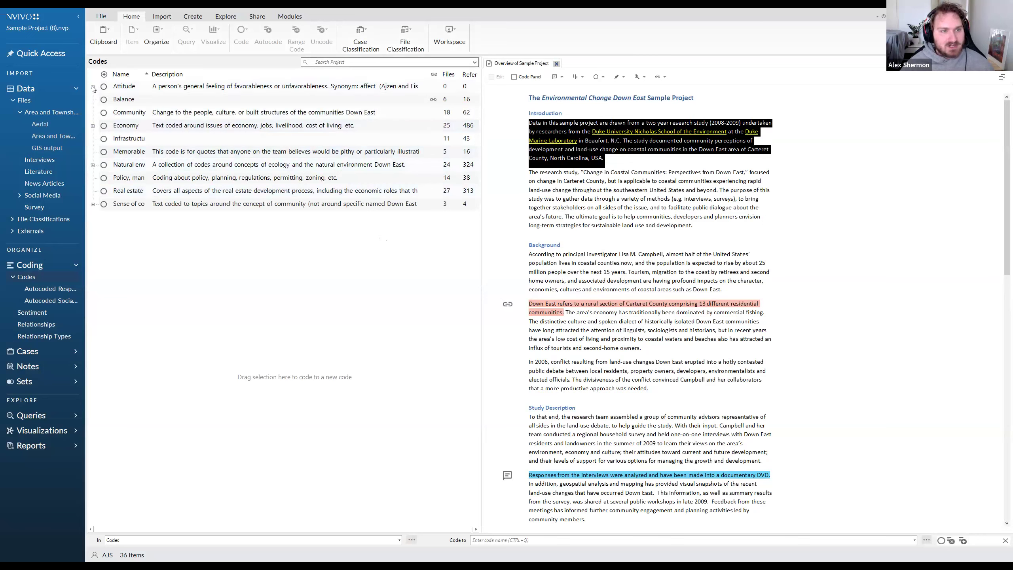
pyautogui.doubleClick(195, 84)
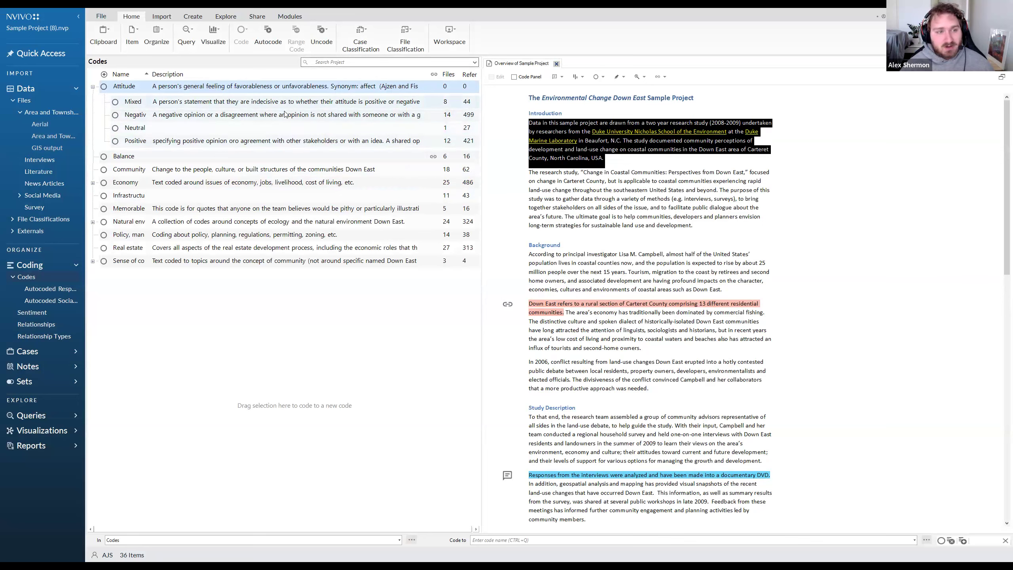
pyautogui.click(92, 183)
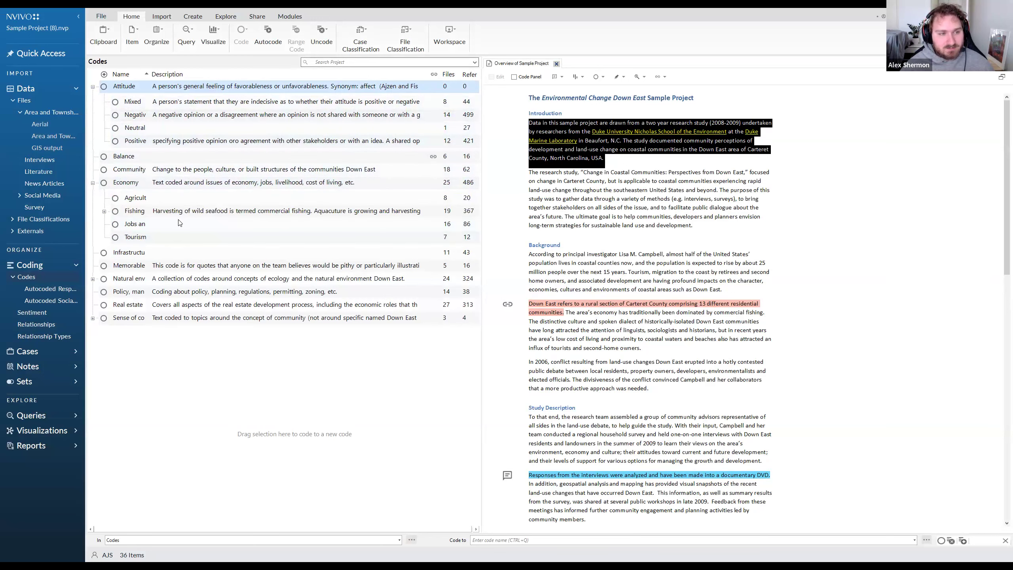
pyautogui.click(105, 212)
pyautogui.click(104, 212)
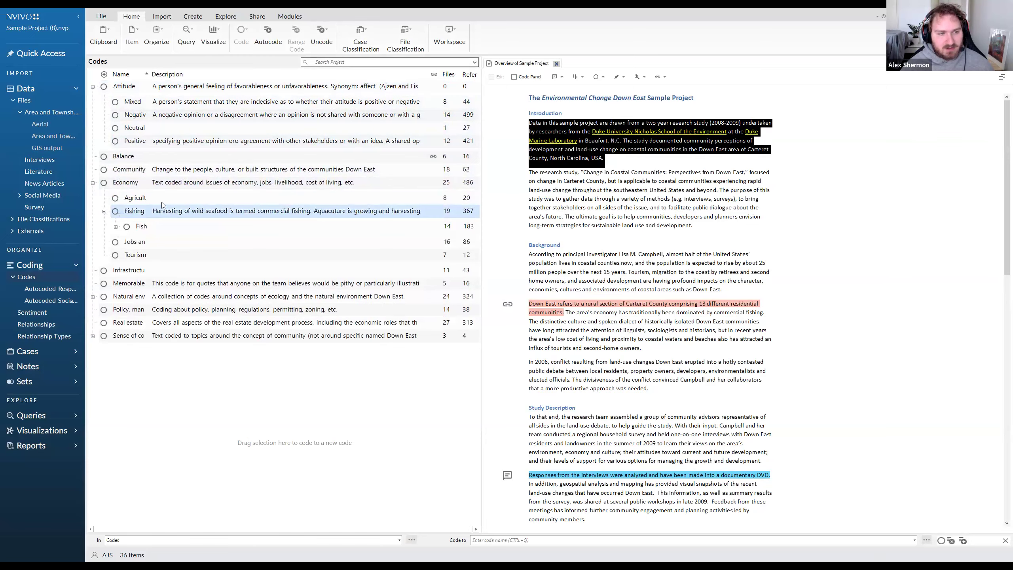
pyautogui.doubleClick(159, 226)
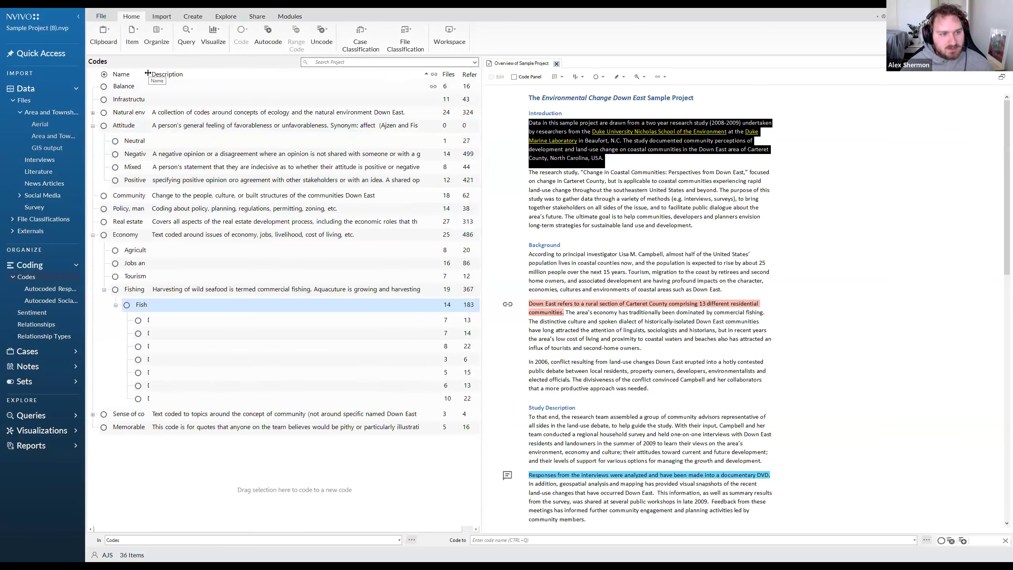
# Widen the Name column of the codes list to fit the full code names, and expand the Sense of community Down East code.
pyautogui.moveTo(147, 72); pyautogui.dragTo(321, 74)
pyautogui.click(337, 74)
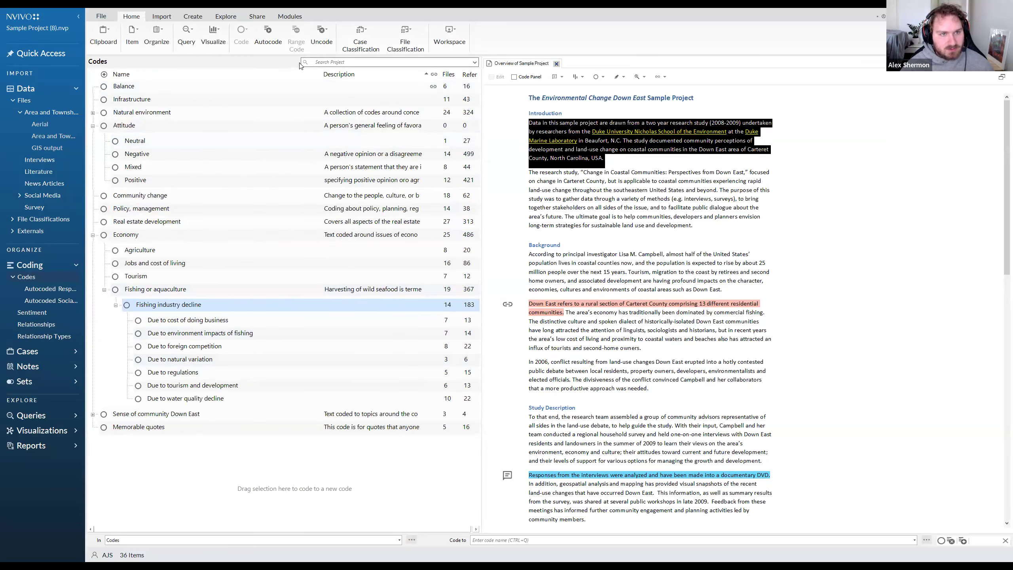
pyautogui.click(93, 415)
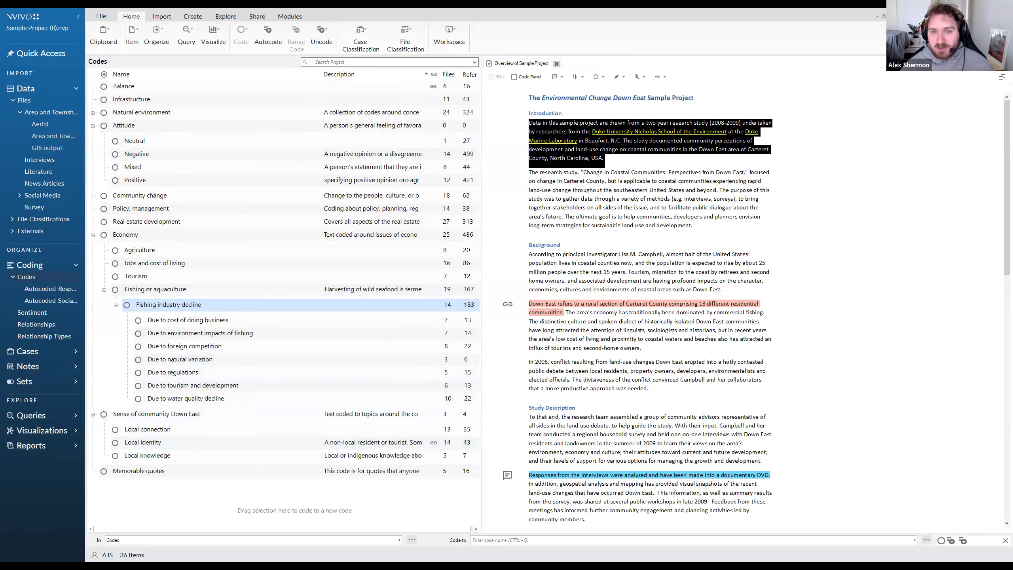
pyautogui.click(656, 218)
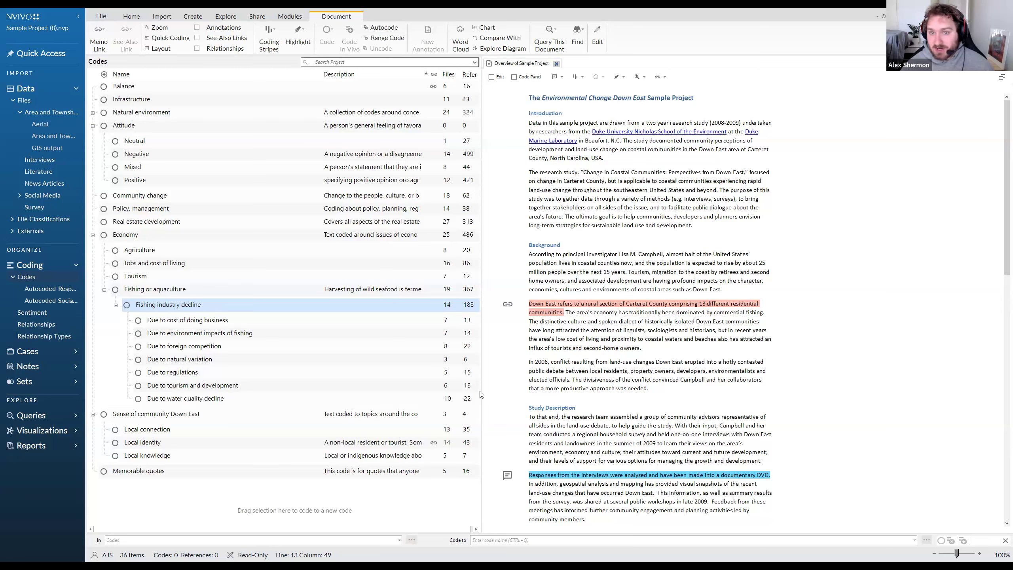
# Expand the Cases section to list Cases and Case Classifications, and switch to the presentation slideshow.
pyautogui.click(77, 354)
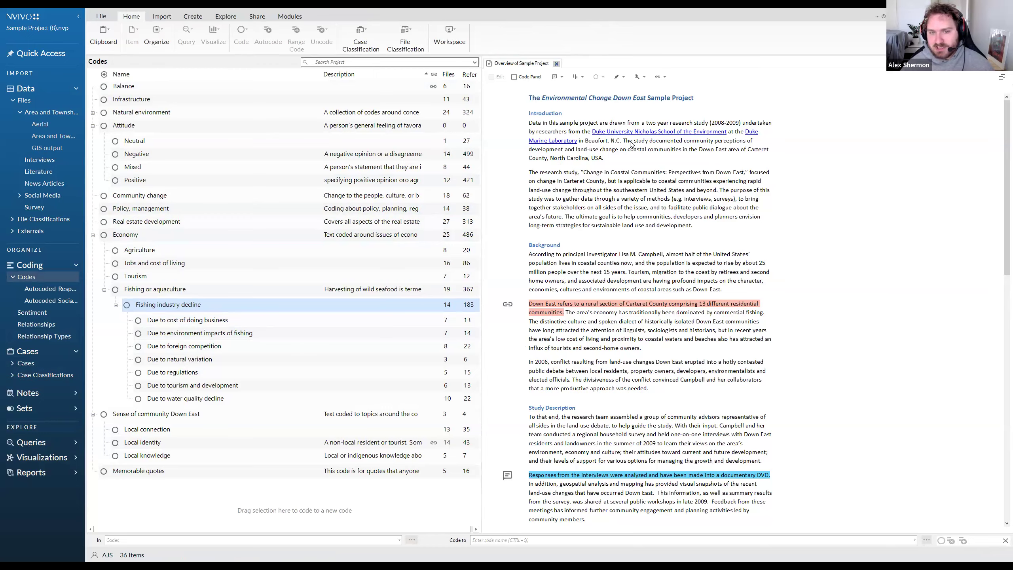
pyautogui.hotkey('alt', 'Tab')
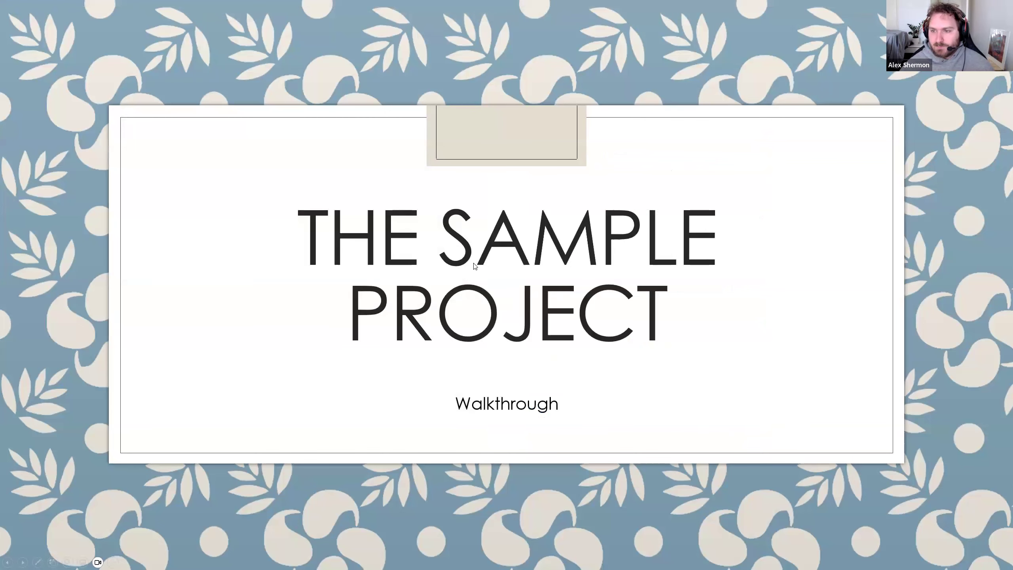
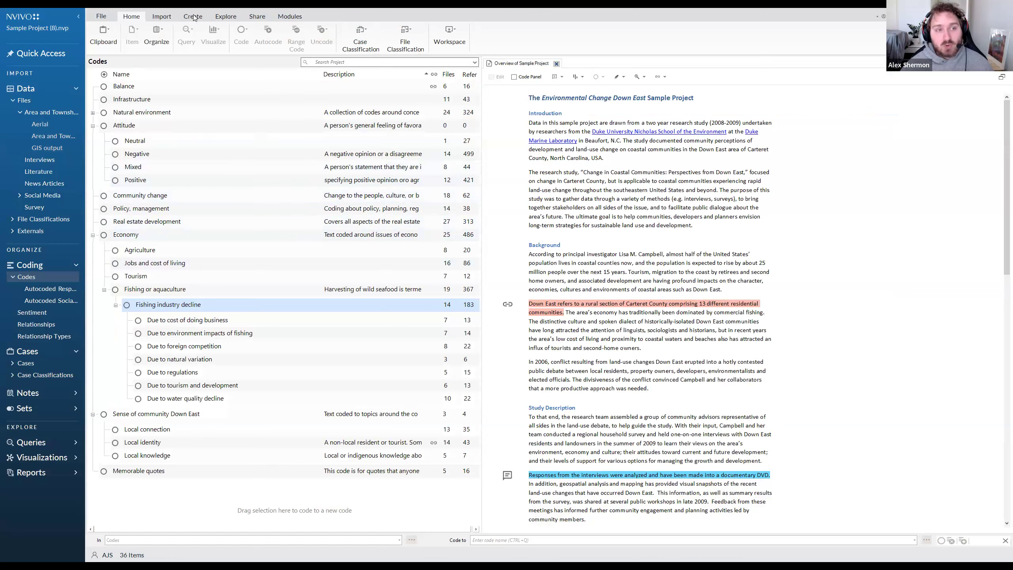
# Show the Explore tools and look through the list of additional query types.
pyautogui.click(220, 18)
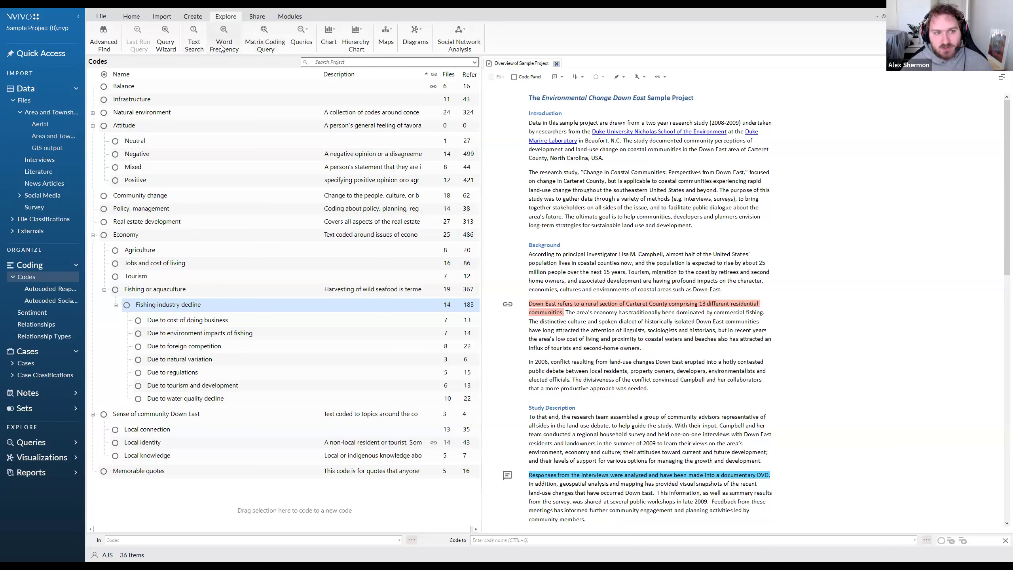
pyautogui.click(301, 45)
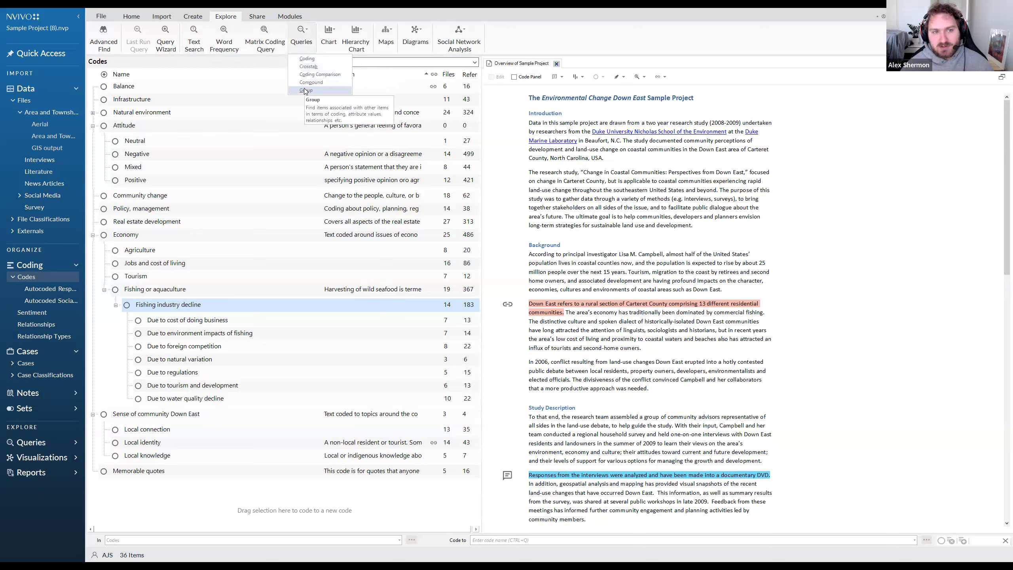
pyautogui.click(147, 52)
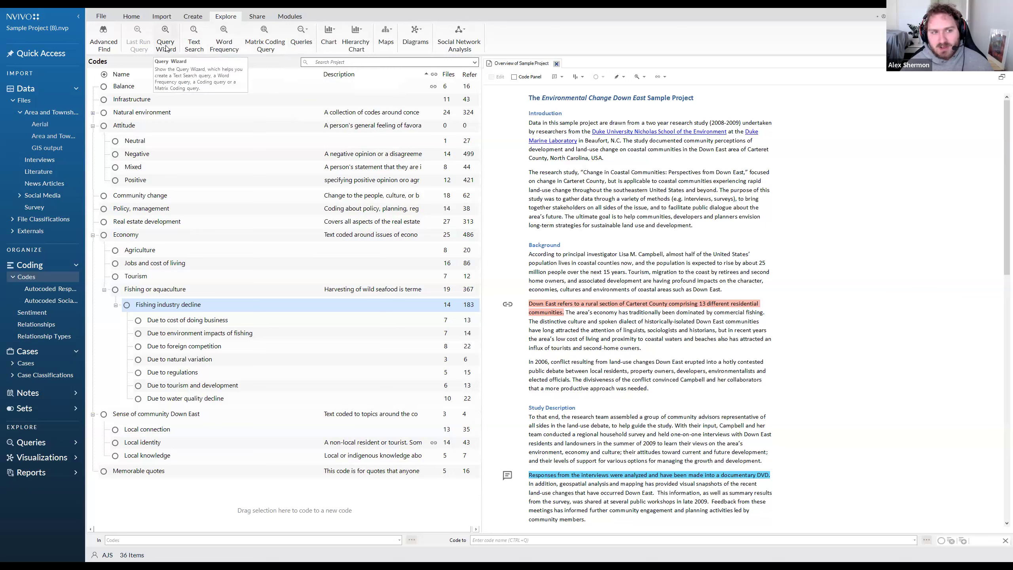
# Open the Query Wizard, review its four query options and their previews, and close it without creating a query.
pyautogui.click(166, 46)
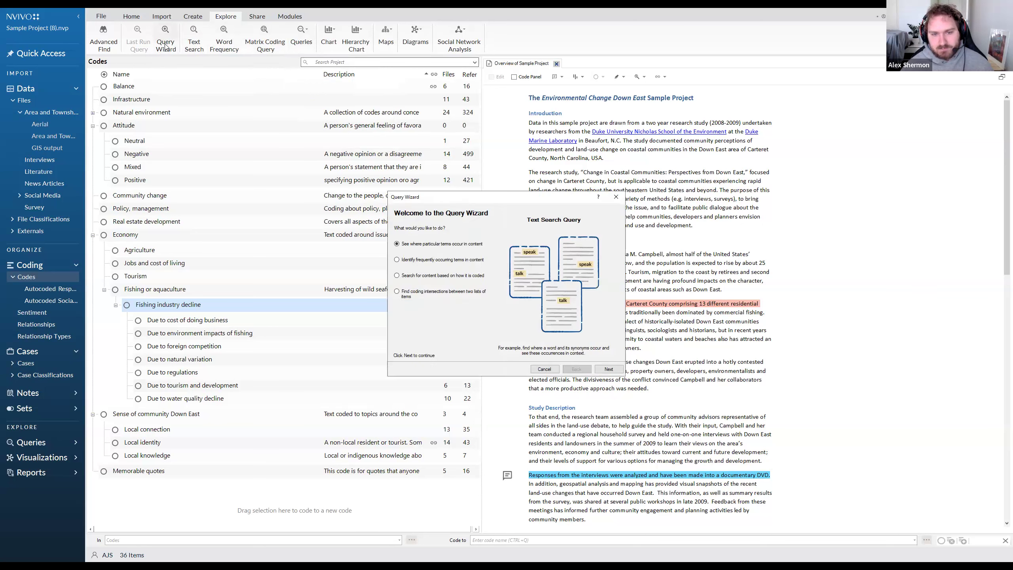
pyautogui.click(434, 262)
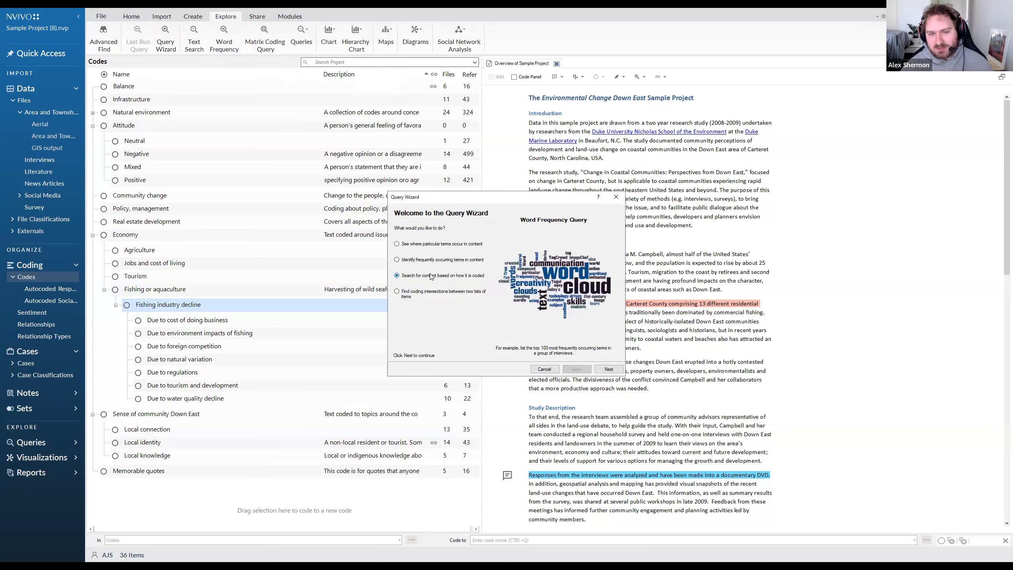
pyautogui.click(424, 297)
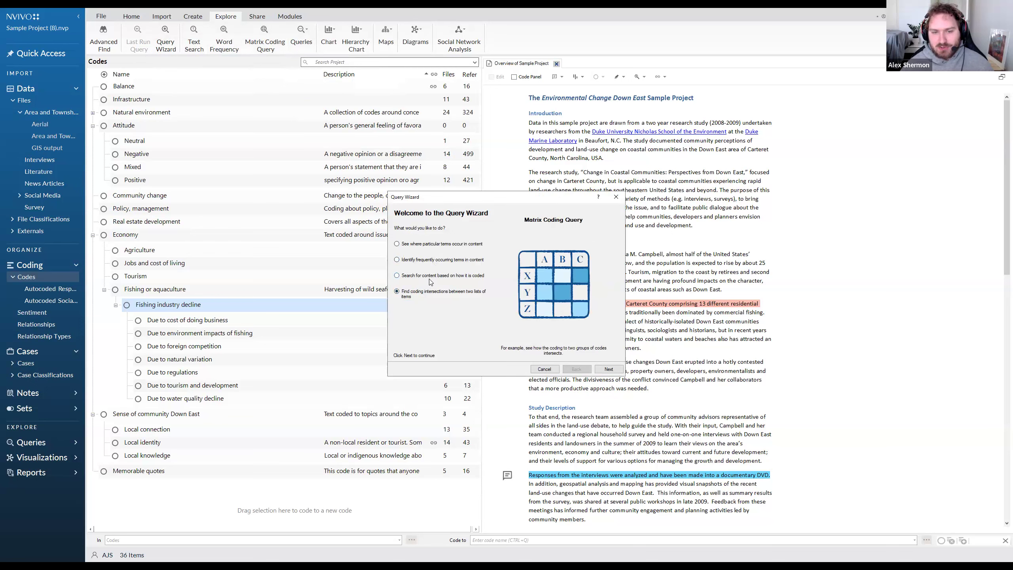
pyautogui.click(437, 249)
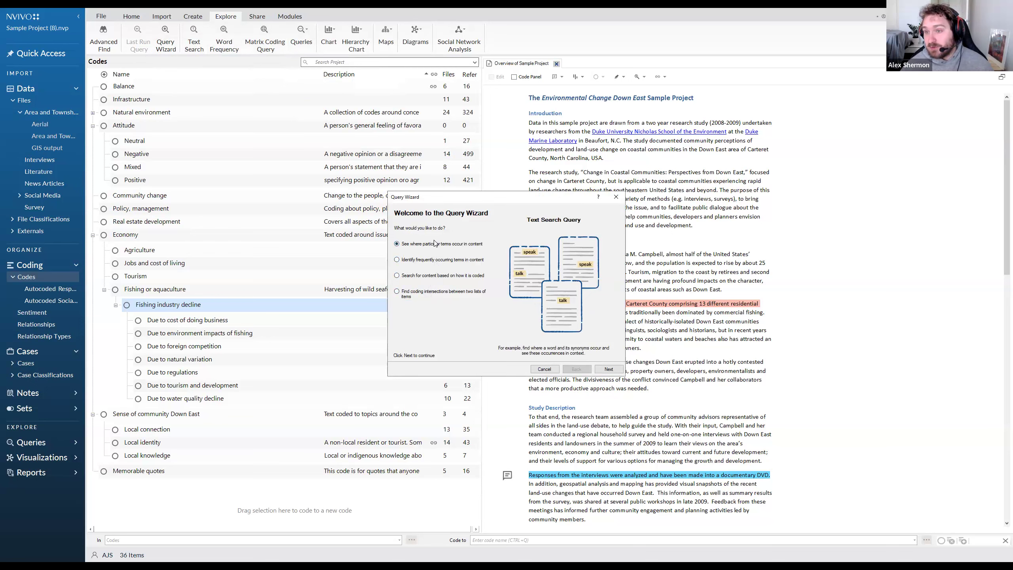
pyautogui.click(440, 260)
pyautogui.click(442, 277)
pyautogui.click(441, 295)
pyautogui.click(455, 247)
pyautogui.click(452, 260)
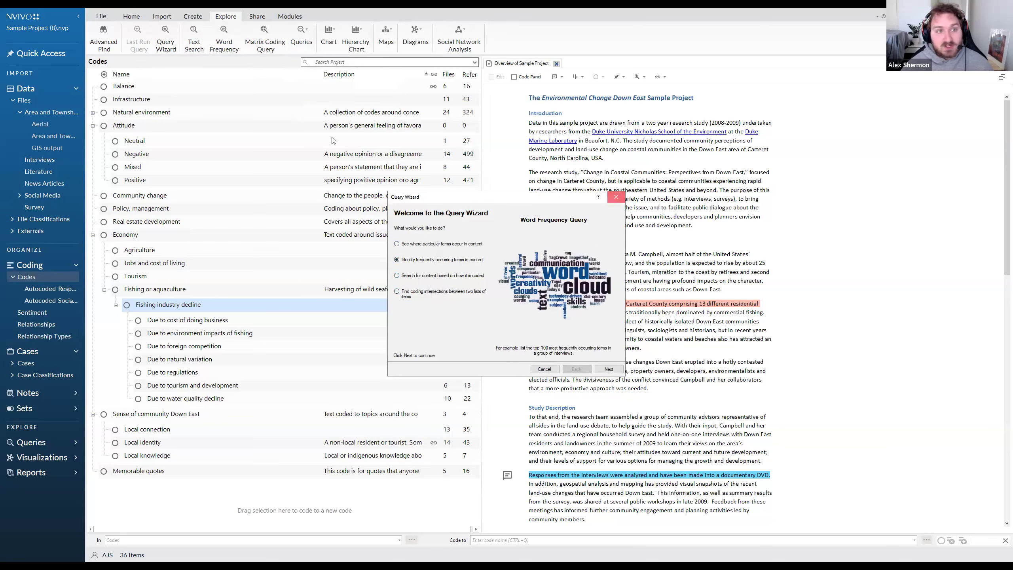
pyautogui.click(614, 198)
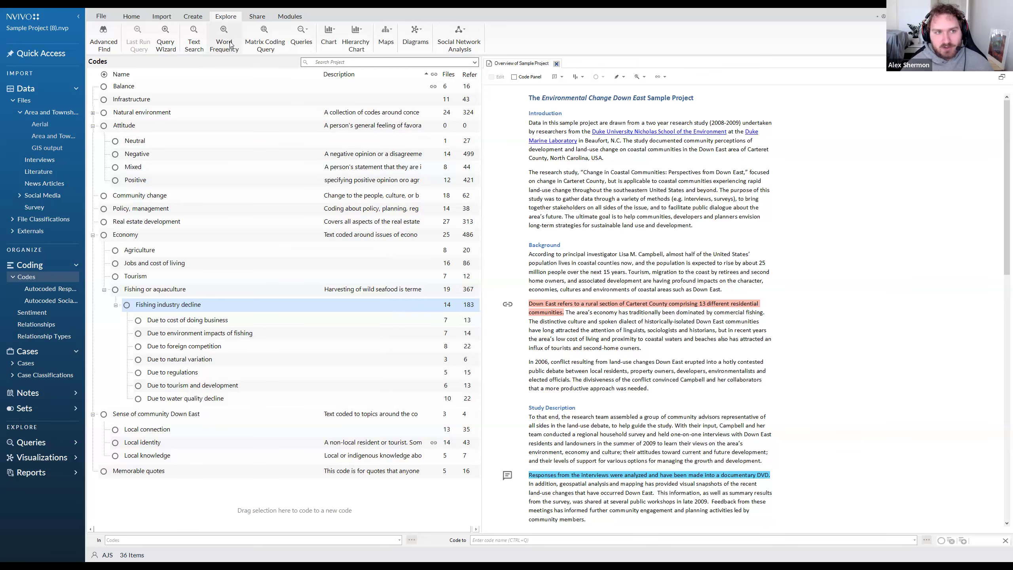
# Start a Word Frequency query, choose to search in selected items, and list the Interviews files under Files.
pyautogui.click(224, 42)
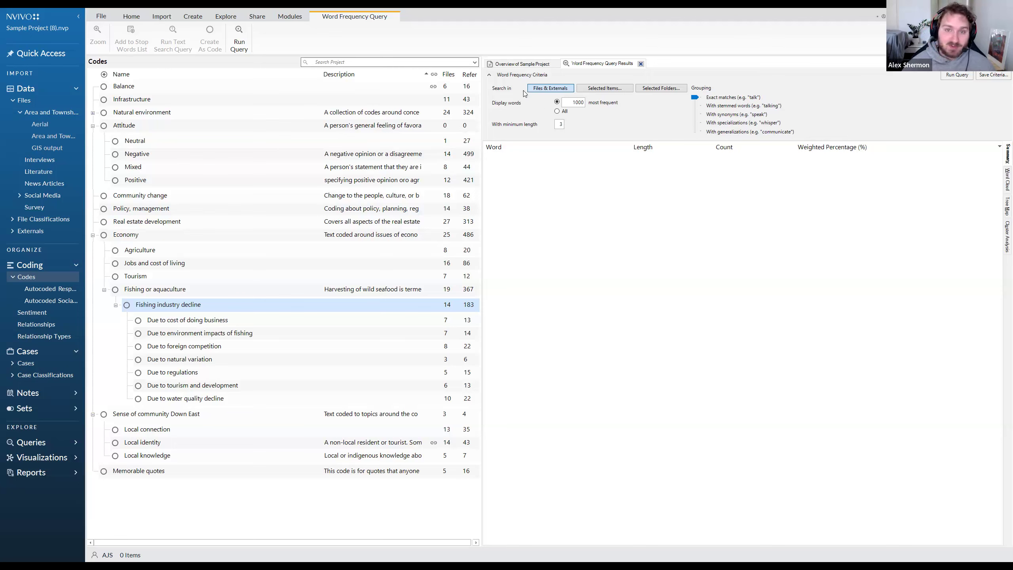
pyautogui.click(597, 89)
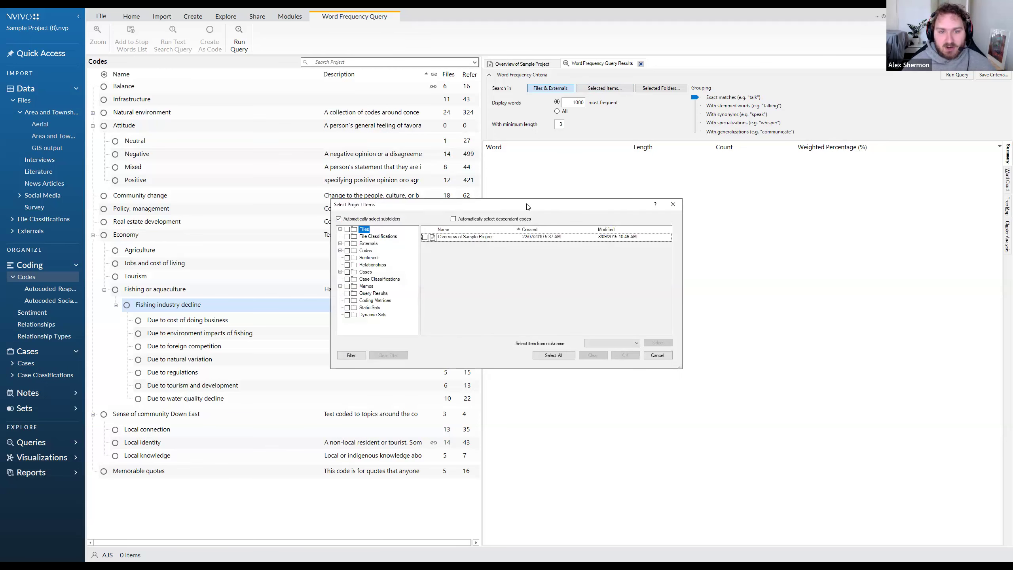
pyautogui.moveTo(527, 206); pyautogui.dragTo(629, 145)
pyautogui.click(442, 168)
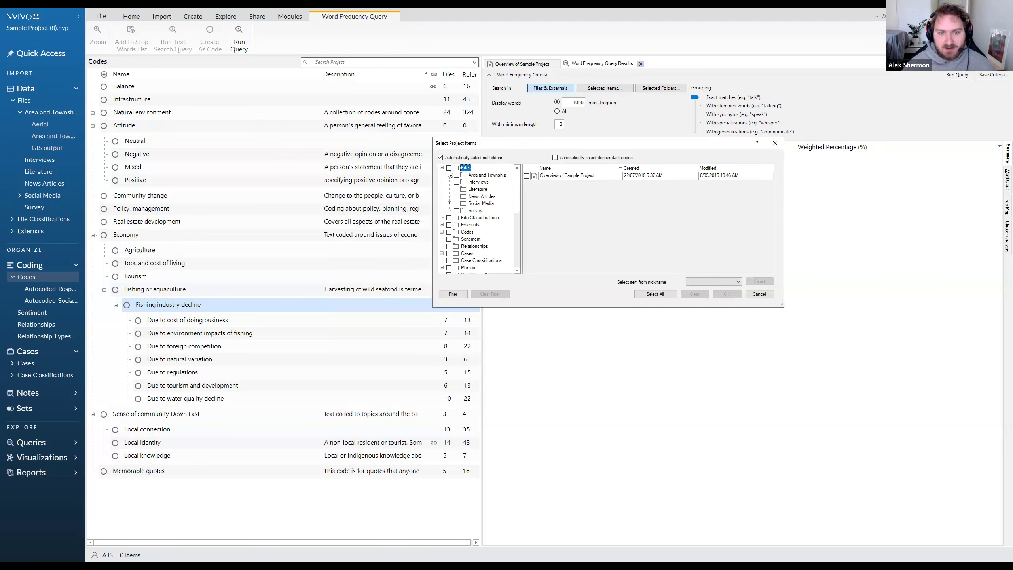
pyautogui.click(478, 182)
pyautogui.moveTo(770, 178)
pyautogui.mouseDown()
pyautogui.moveTo(768, 202)
pyautogui.moveTo(773, 186)
pyautogui.mouseUp()
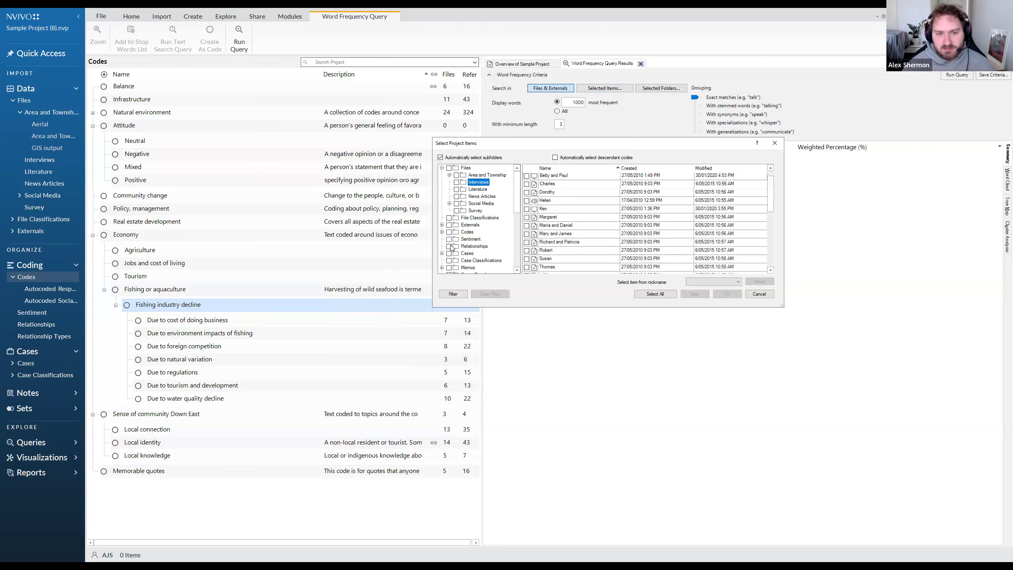
# Expand Cases to the People folder and show the individual cases under Interview Participants.
pyautogui.click(442, 253)
pyautogui.click(474, 260)
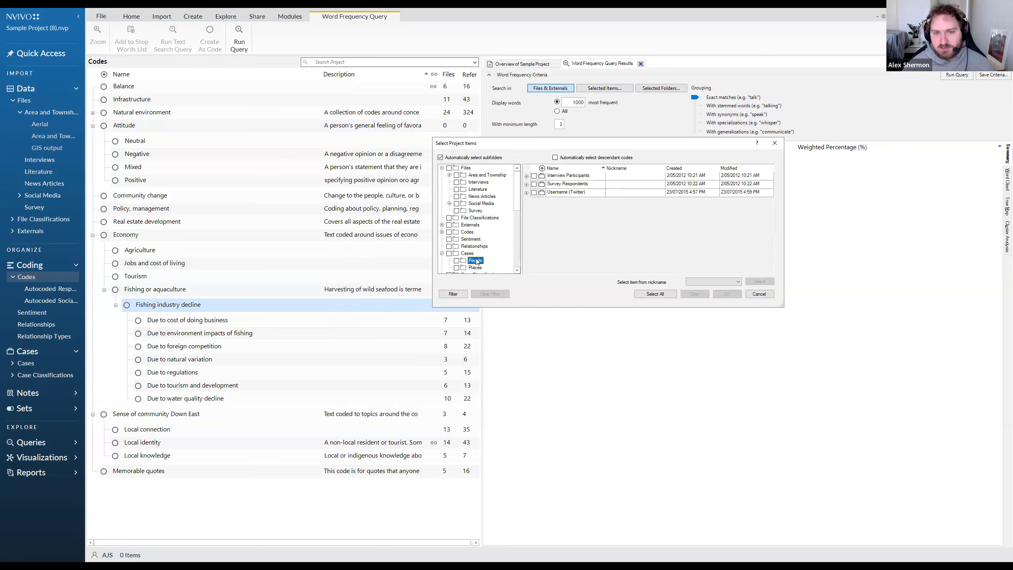
pyautogui.click(526, 176)
pyautogui.scroll(-3, 562, 202)
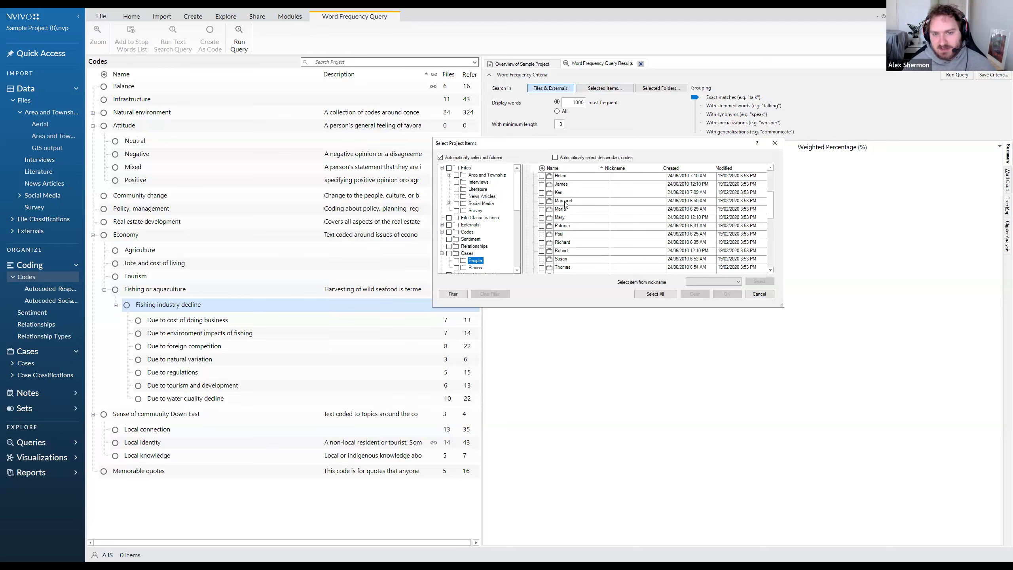
pyautogui.scroll(3, 567, 205)
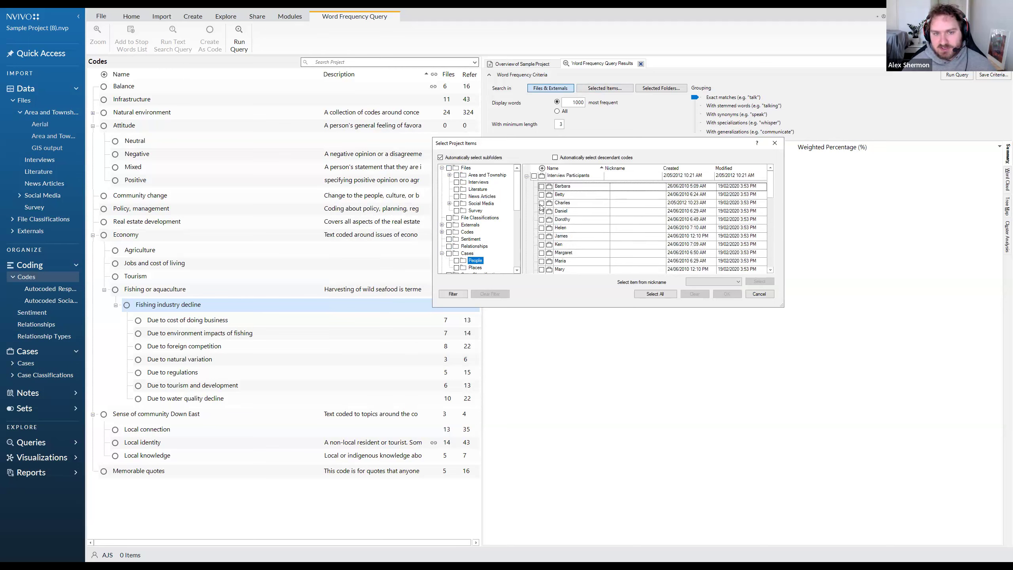
# Compare the Interviews files with the People cases in the project item selection.
pyautogui.click(480, 182)
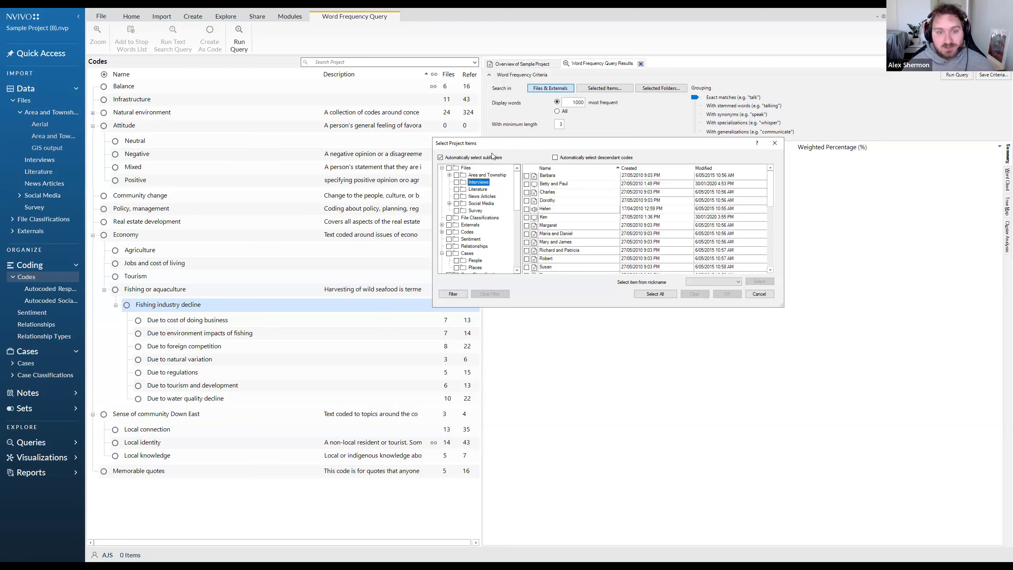
pyautogui.click(44, 160)
pyautogui.moveTo(511, 146); pyautogui.dragTo(491, 159)
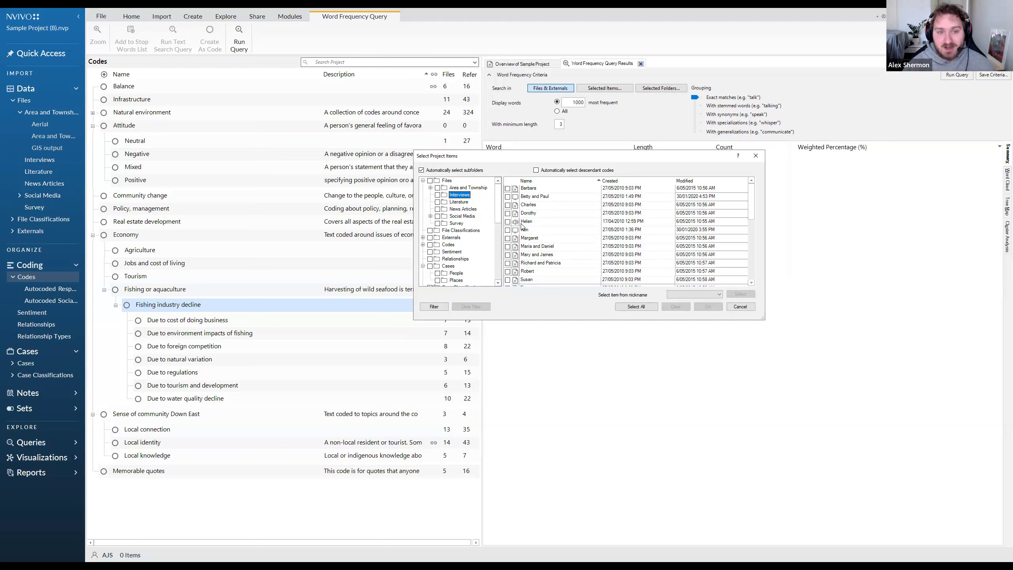
pyautogui.scroll(-3, 445, 251)
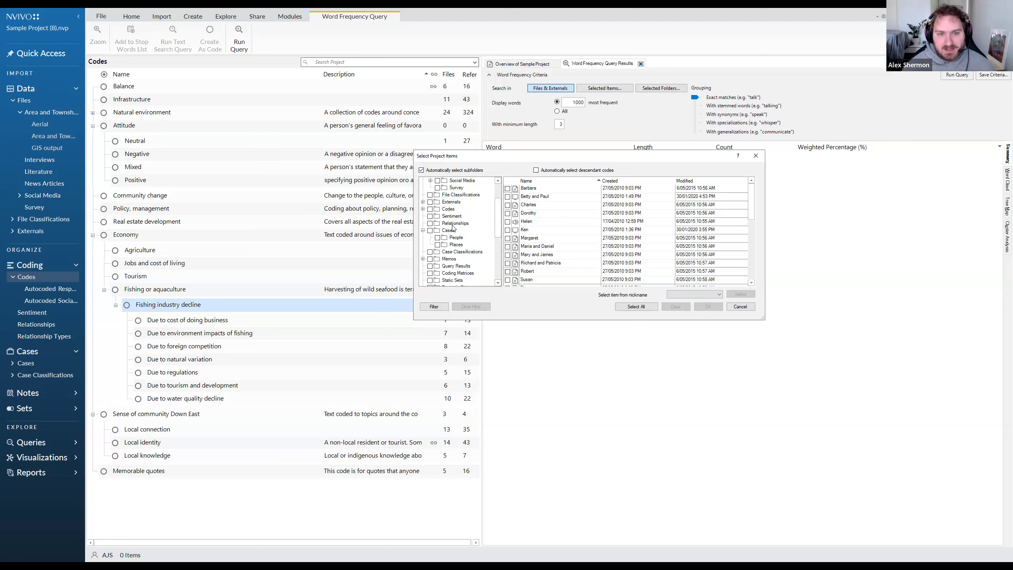
pyautogui.click(456, 238)
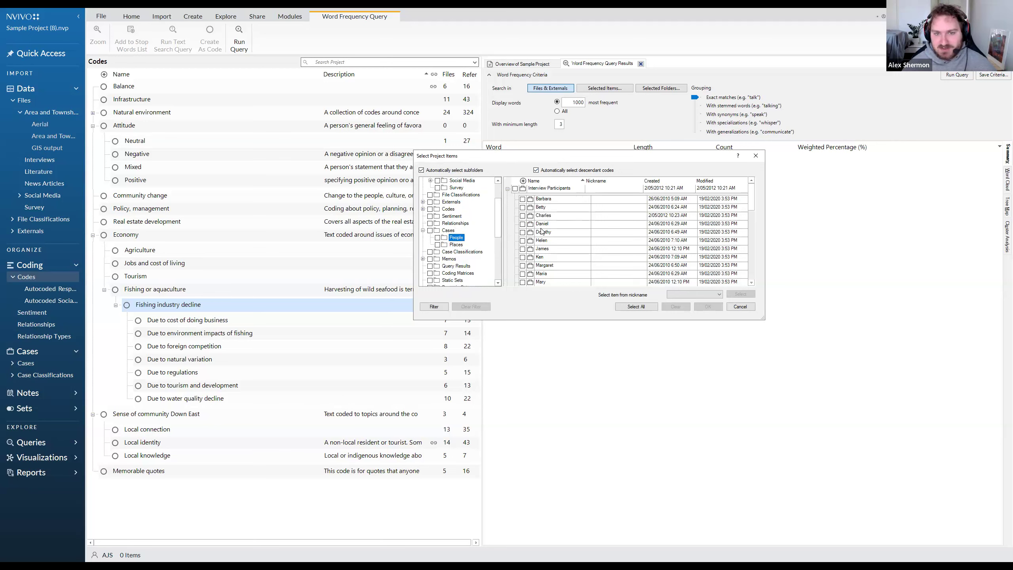
# Try selecting the Interview Participants parent case with automatic selection of descendant codes turned off, and clear it again.
pyautogui.click(536, 171)
pyautogui.click(515, 189)
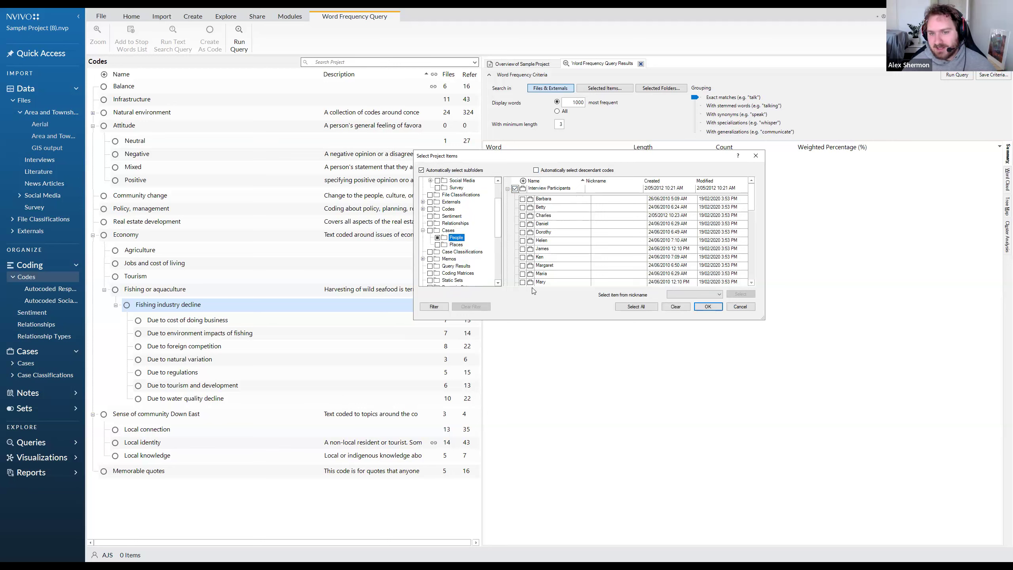
pyautogui.click(515, 189)
# Use automatic descendant selection to include every case under Interview Participants, exclude the parent case itself, and confirm the query scope.
pyautogui.click(537, 171)
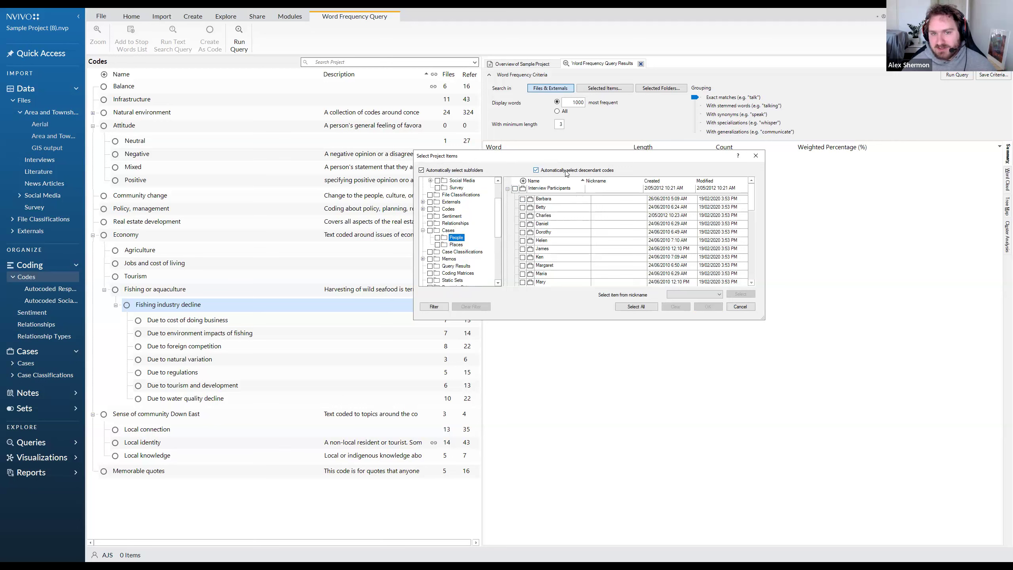
pyautogui.click(515, 189)
pyautogui.click(536, 171)
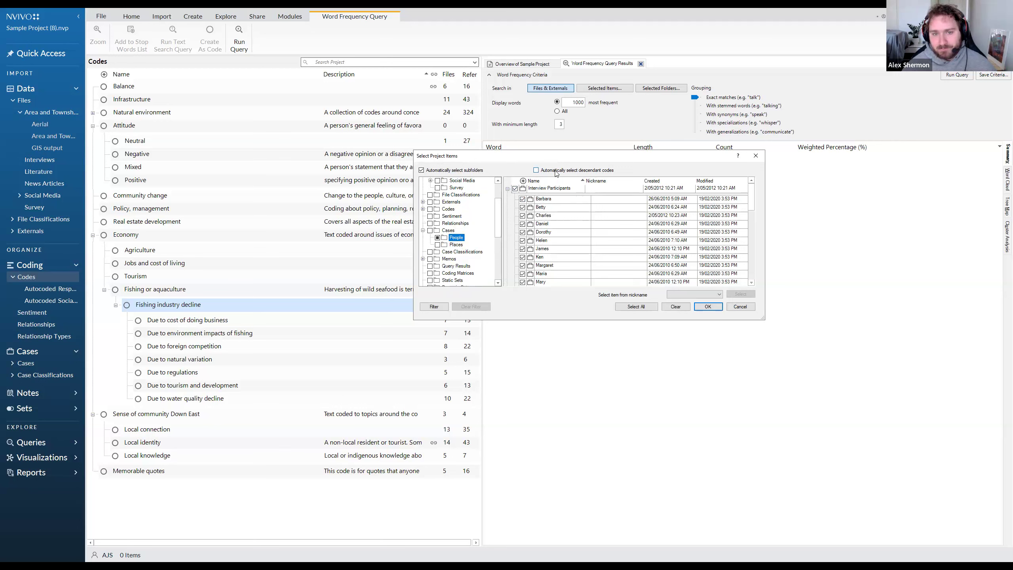
pyautogui.click(516, 189)
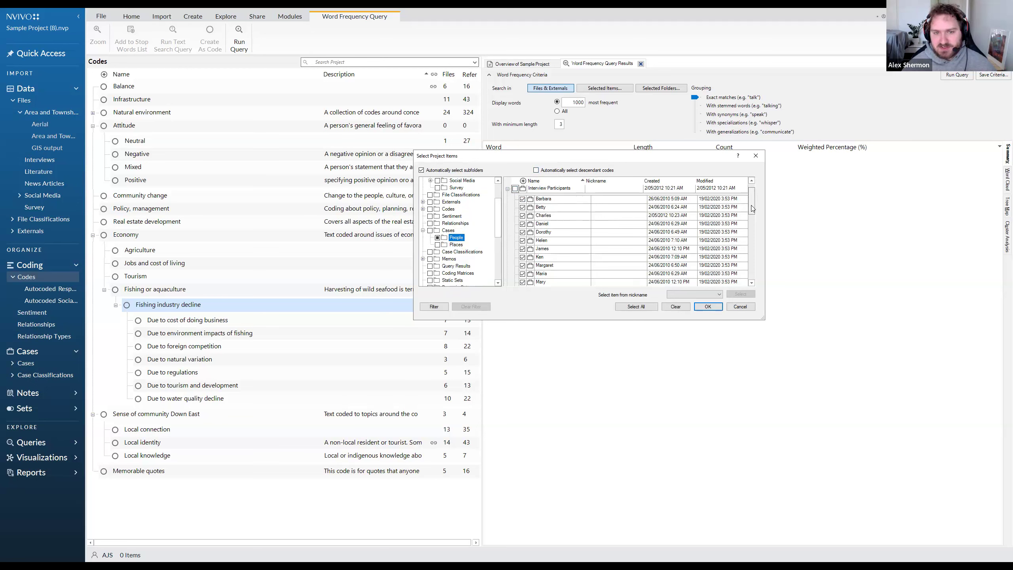
pyautogui.scroll(-5, 708, 219)
pyautogui.scroll(5, 708, 219)
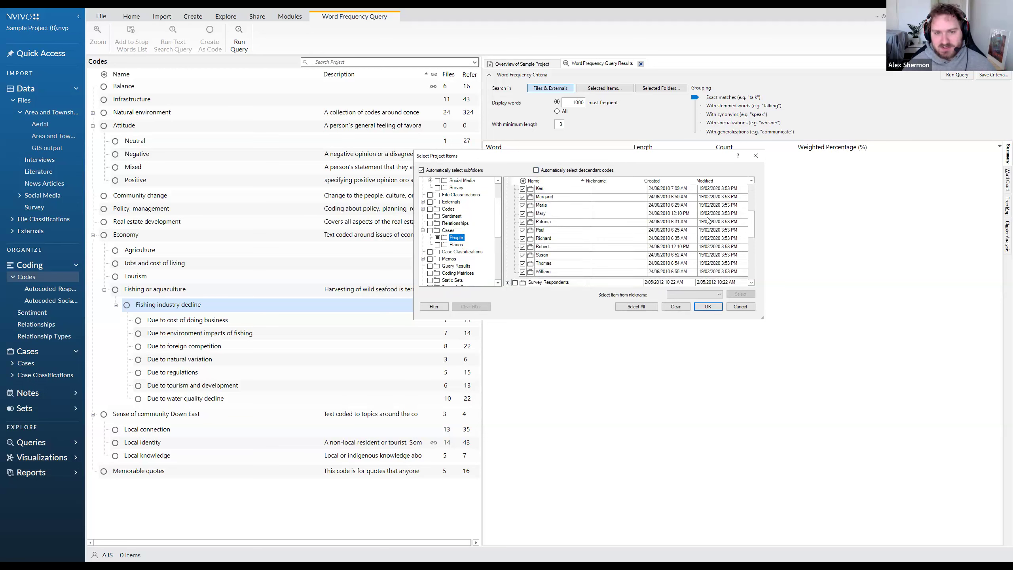
pyautogui.click(707, 306)
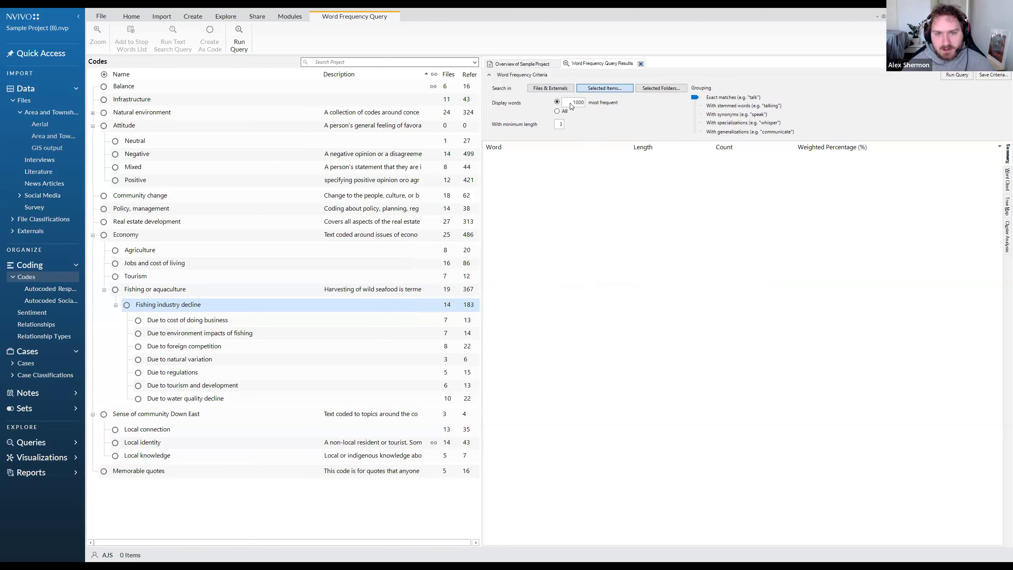
# Review the display words and minimum length settings, and try the stemmed words, synonyms and specializations groupings before returning to exact matches.
pyautogui.moveTo(569, 102); pyautogui.dragTo(591, 108)
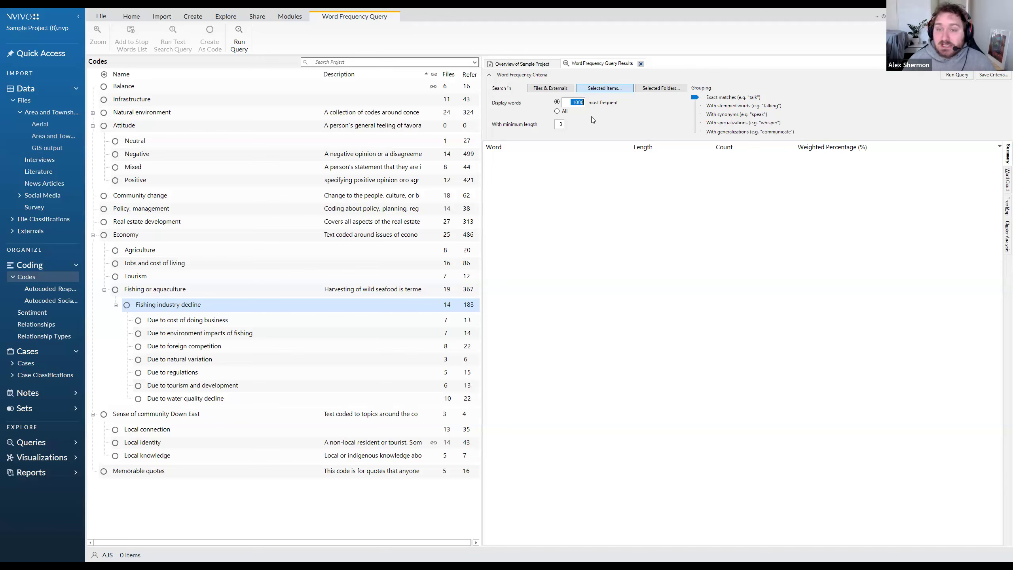
pyautogui.doubleClick(559, 125)
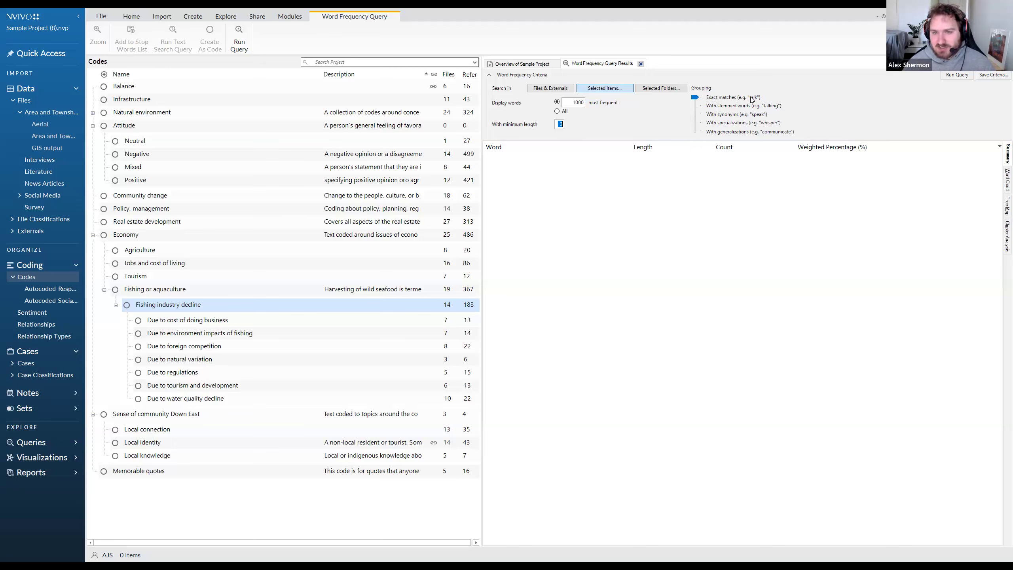
pyautogui.click(708, 106)
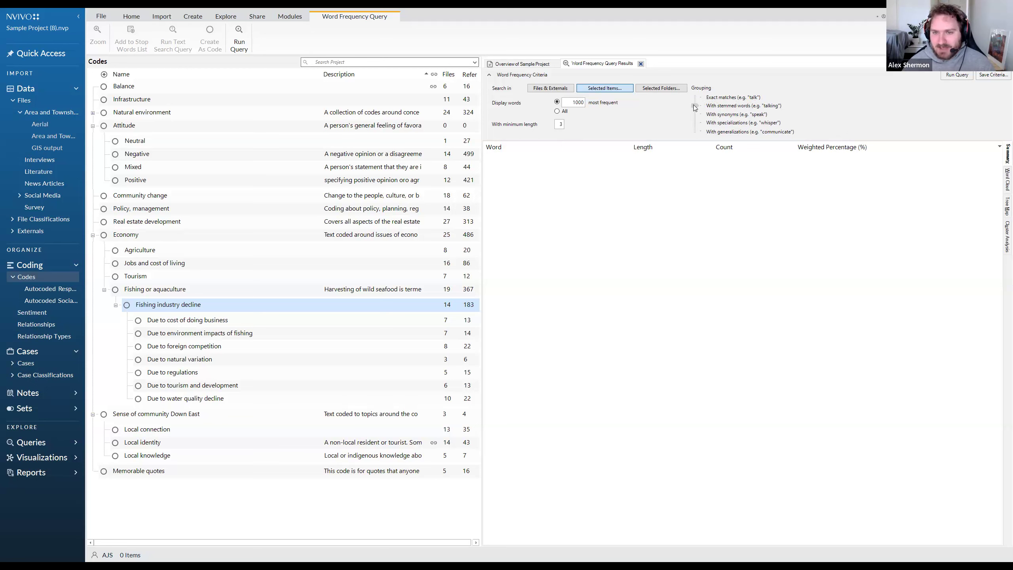
pyautogui.moveTo(692, 131); pyautogui.dragTo(695, 107)
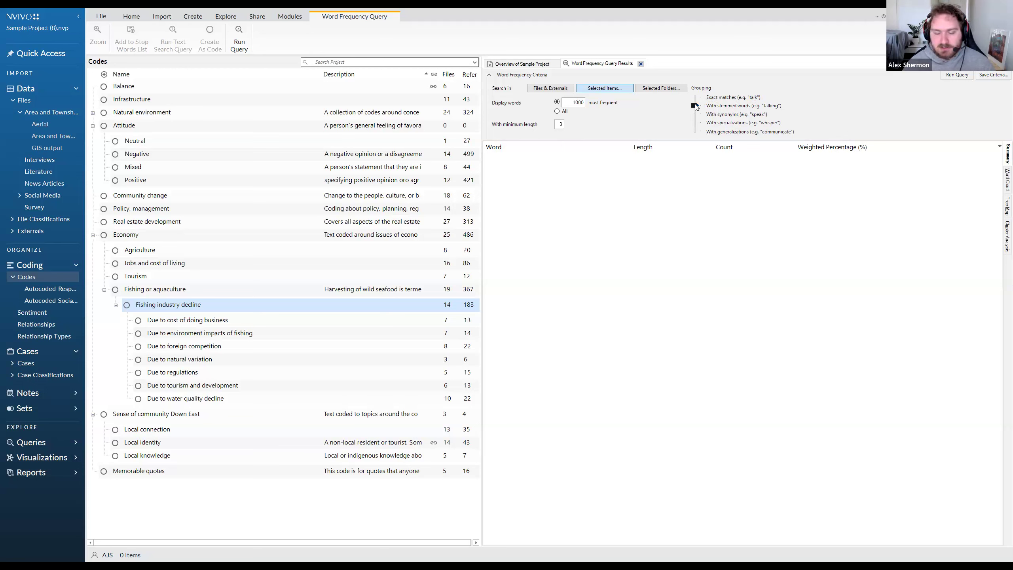
pyautogui.moveTo(695, 105); pyautogui.dragTo(695, 115)
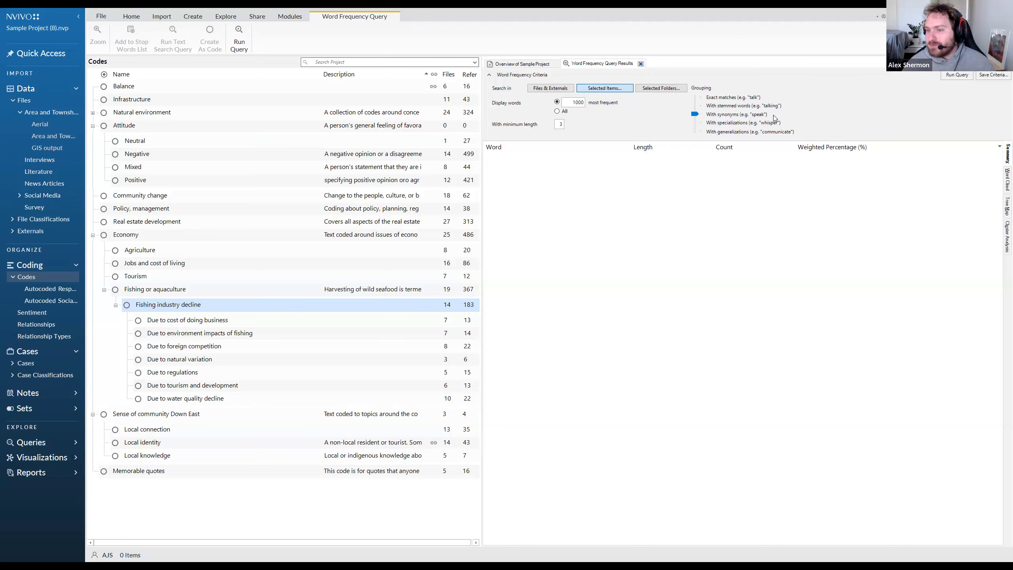
pyautogui.moveTo(695, 114); pyautogui.dragTo(695, 123)
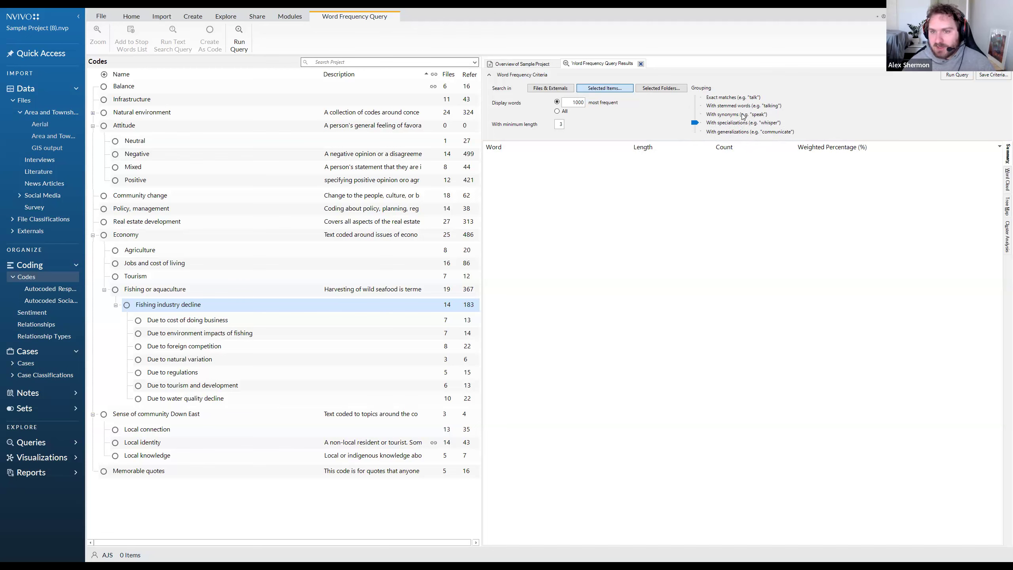
pyautogui.moveTo(695, 123); pyautogui.dragTo(701, 98)
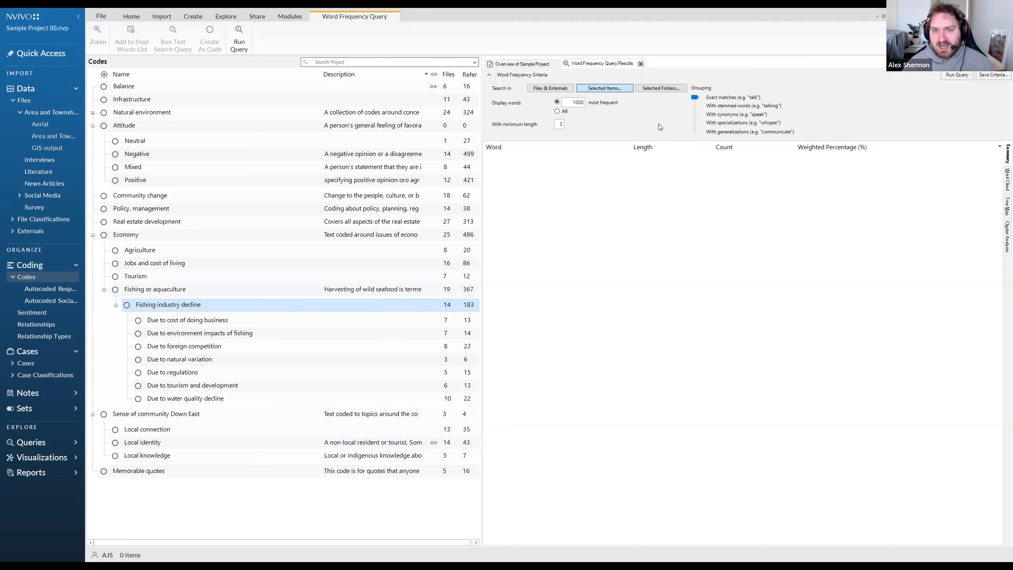
# Save the query criteria under the name Interview Word Frequency.
pyautogui.click(989, 76)
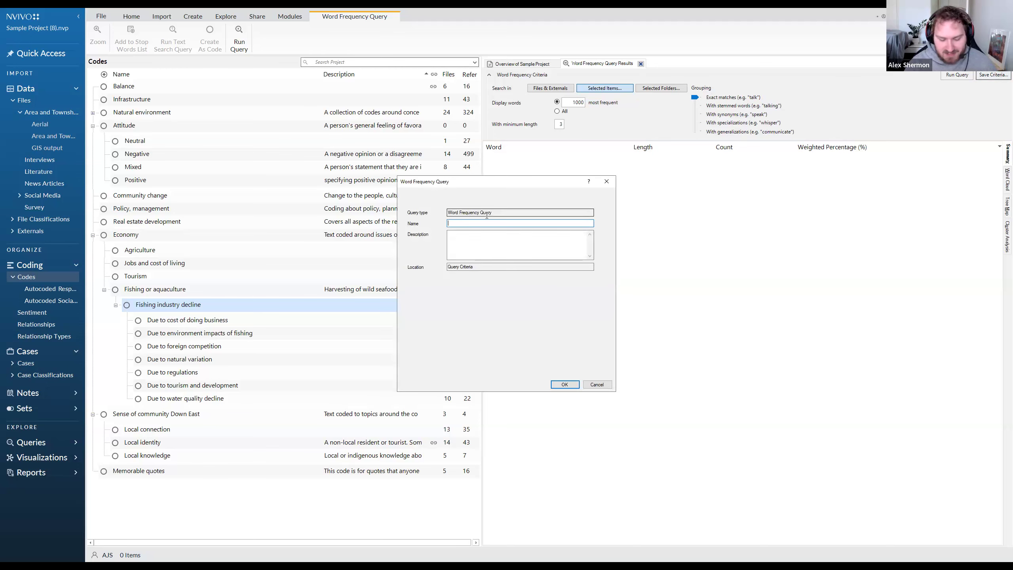
pyautogui.write('Interview W')
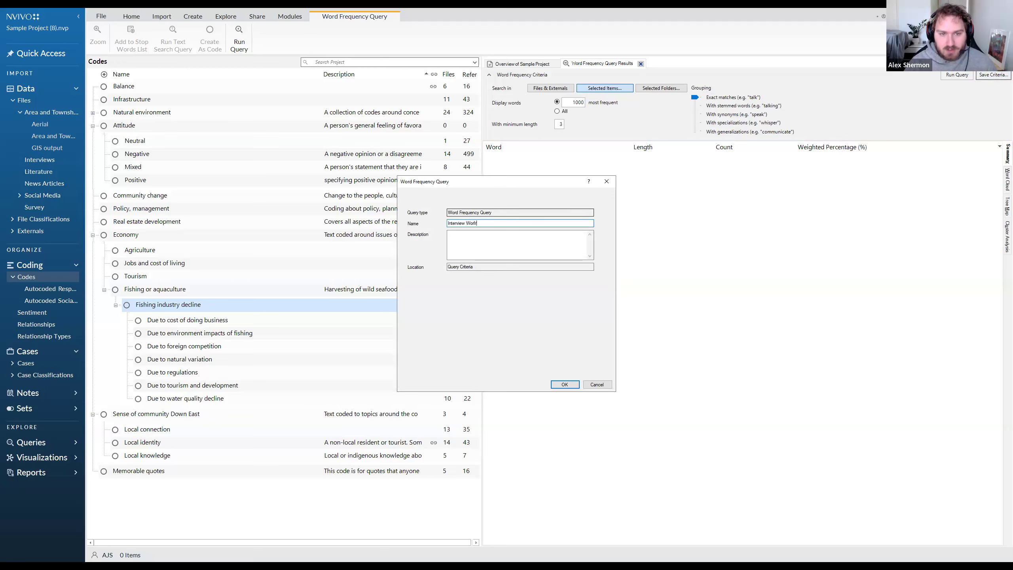
pyautogui.write('ord Frequency')
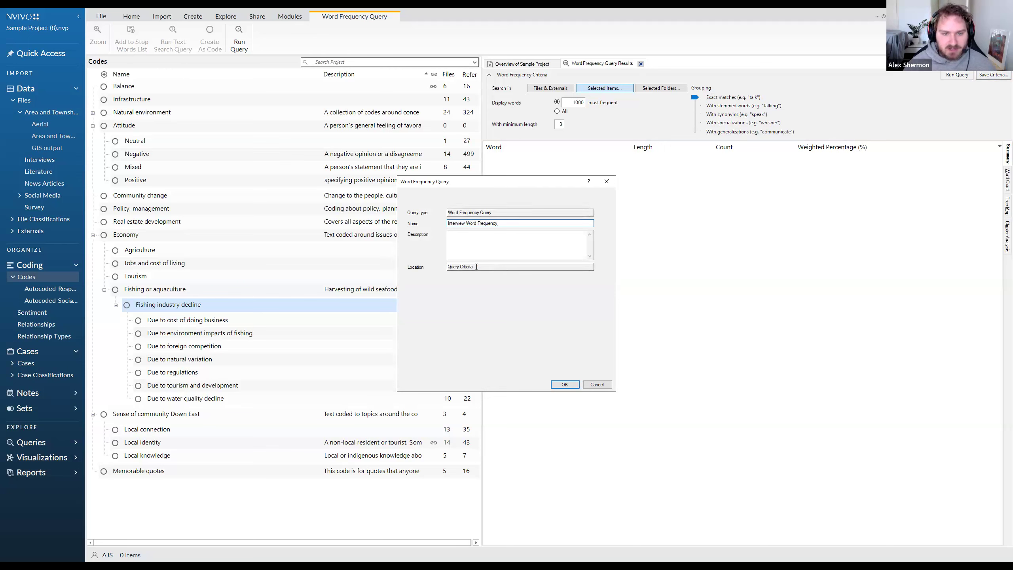
pyautogui.click(565, 384)
# Open the project's saved query criteria and select the Interview Word Frequency query.
pyautogui.click(77, 443)
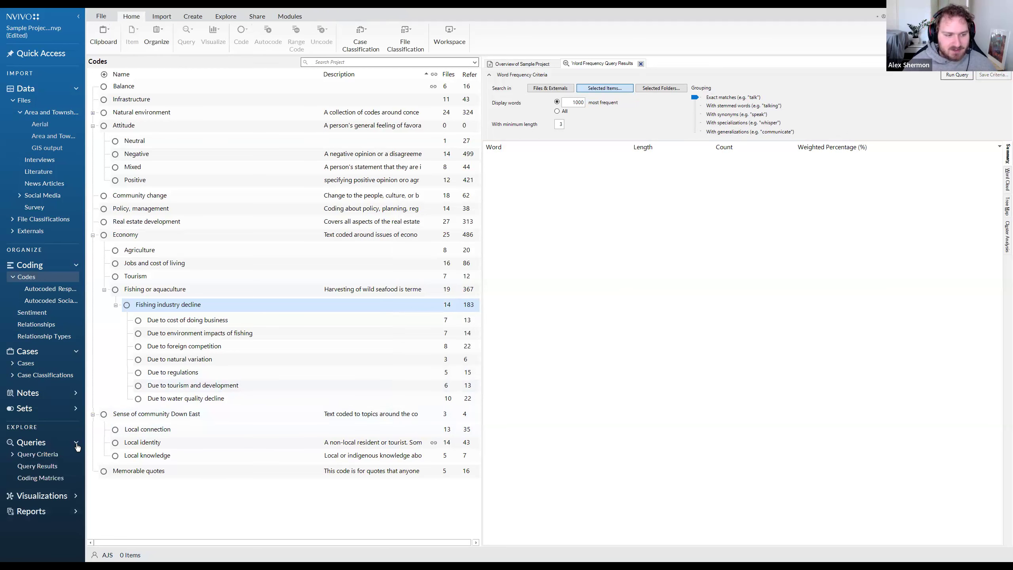
pyautogui.click(48, 456)
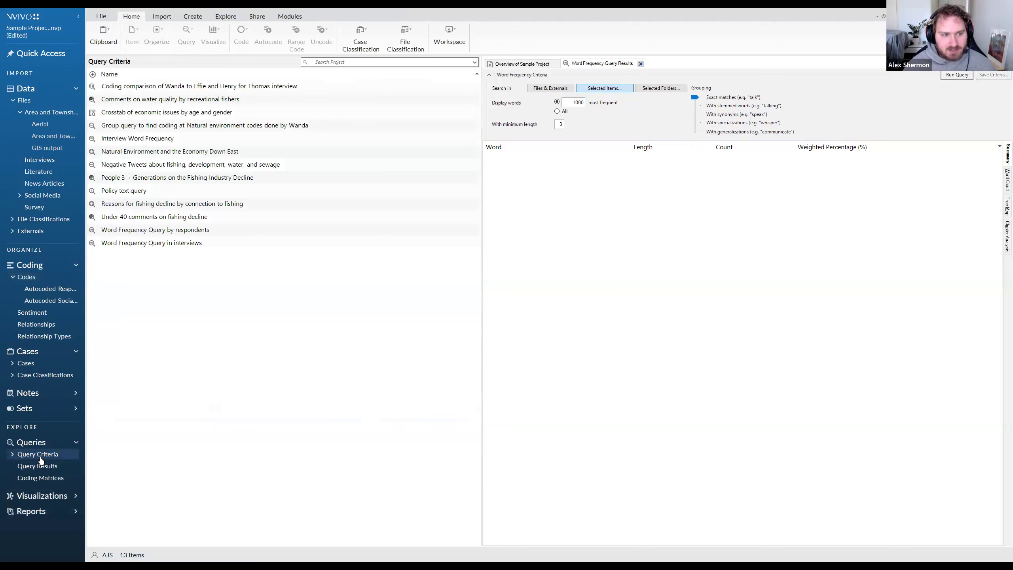
pyautogui.click(148, 243)
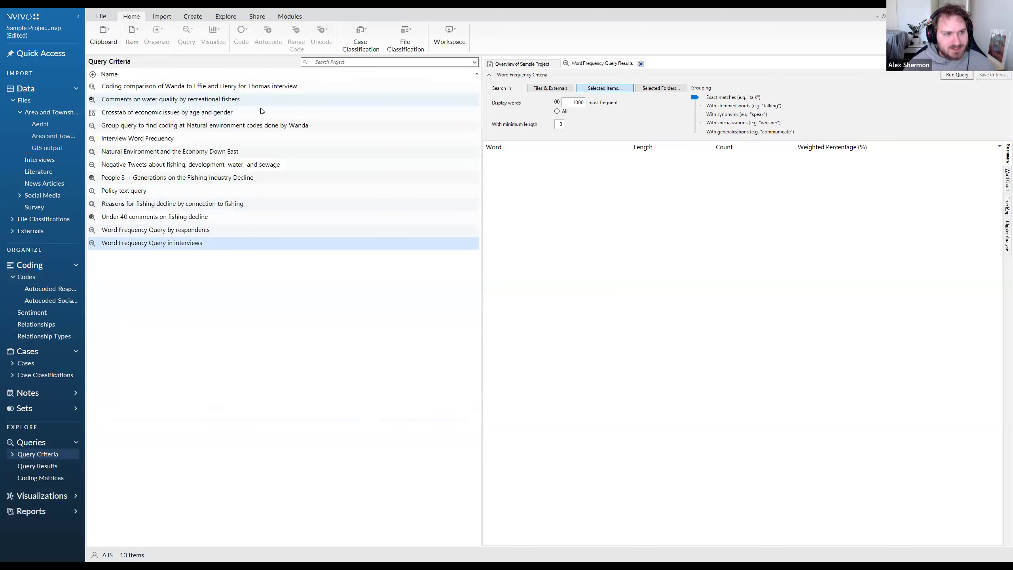
pyautogui.click(176, 143)
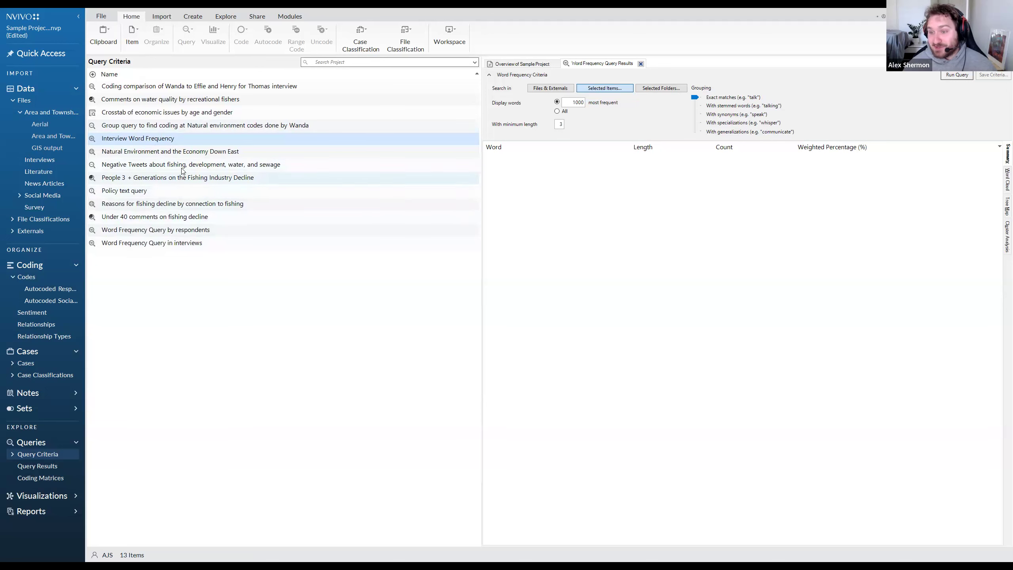
# Go through the saved queries one by one, from the coding comparison to Word Frequency Query in interviews.
pyautogui.click(153, 88)
pyautogui.click(143, 100)
pyautogui.click(140, 112)
pyautogui.click(140, 125)
pyautogui.click(138, 138)
pyautogui.click(136, 151)
pyautogui.click(134, 164)
pyautogui.click(129, 178)
pyautogui.click(128, 191)
pyautogui.click(127, 204)
pyautogui.click(126, 217)
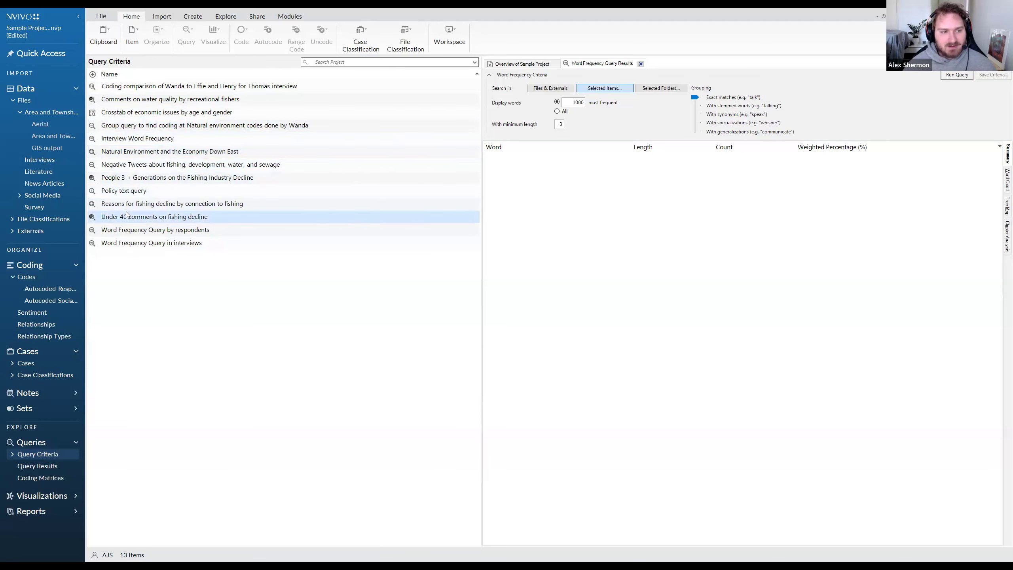
pyautogui.click(124, 230)
pyautogui.click(123, 243)
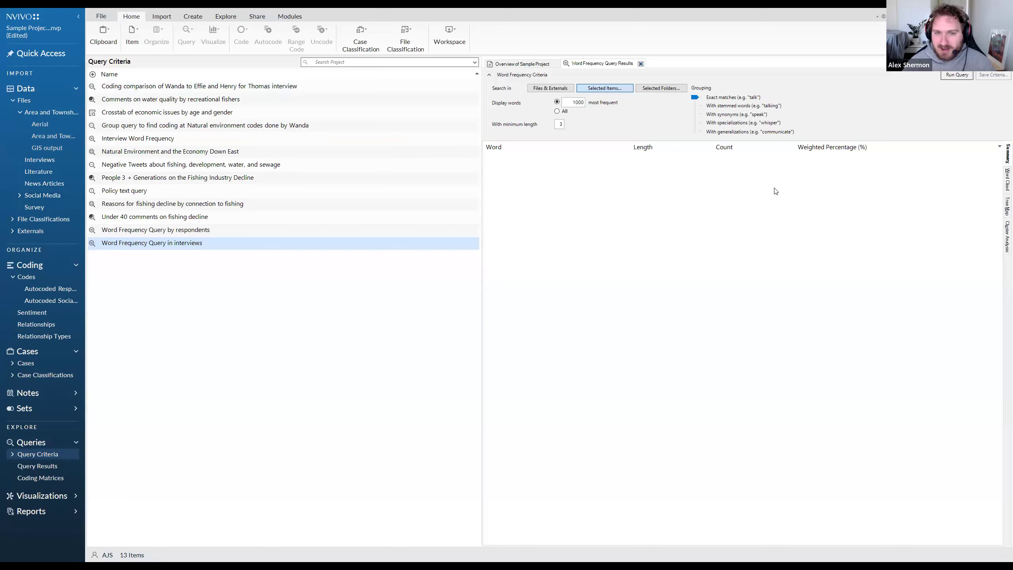
# Run the word frequency query and check which actions are available for the words "think" and "people".
pyautogui.click(956, 74)
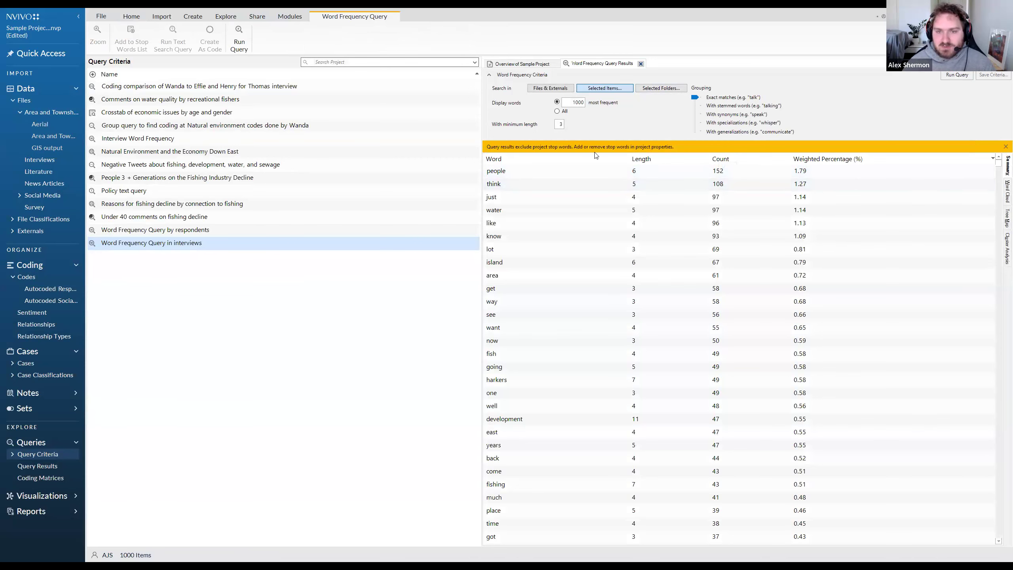
pyautogui.click(845, 171)
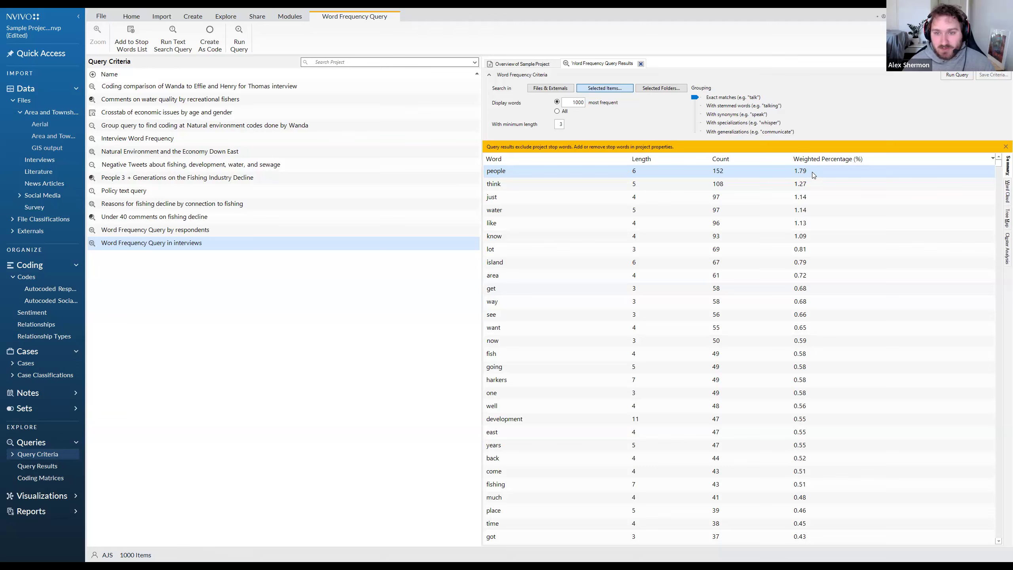
pyautogui.rightClick(694, 182)
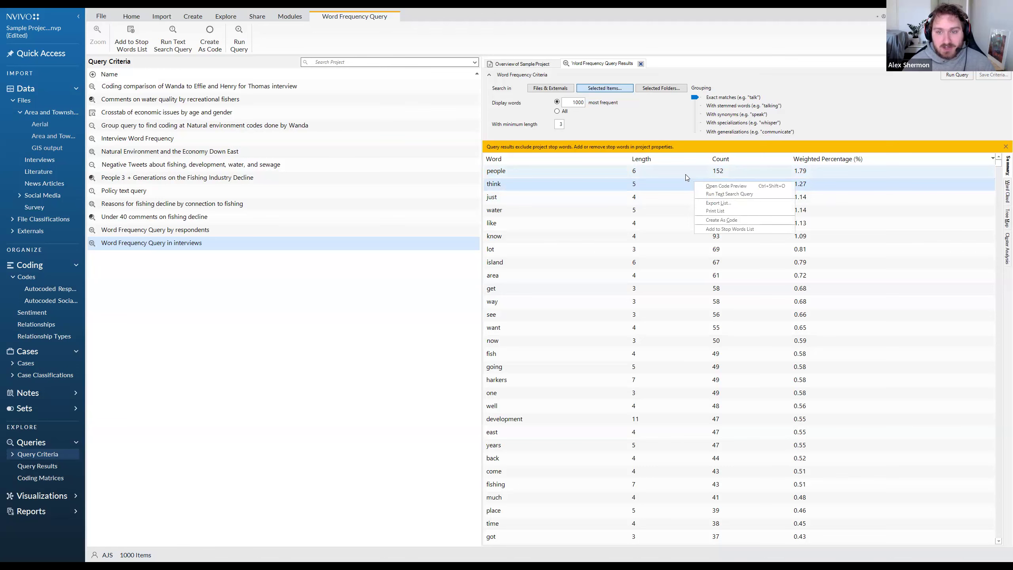
pyautogui.rightClick(651, 171)
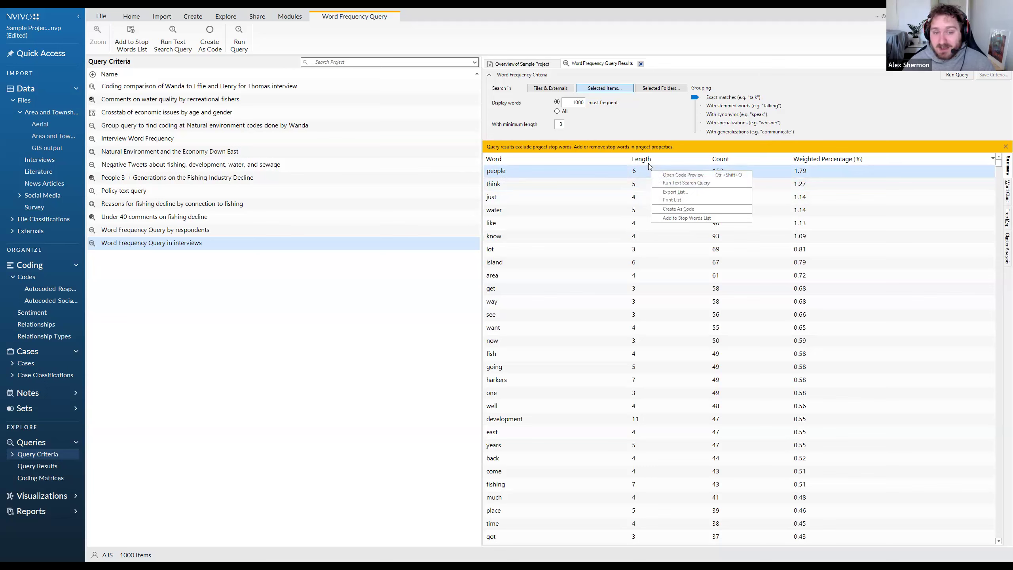
# Open the code preview for the word "development" from the word frequency results.
pyautogui.click(538, 422)
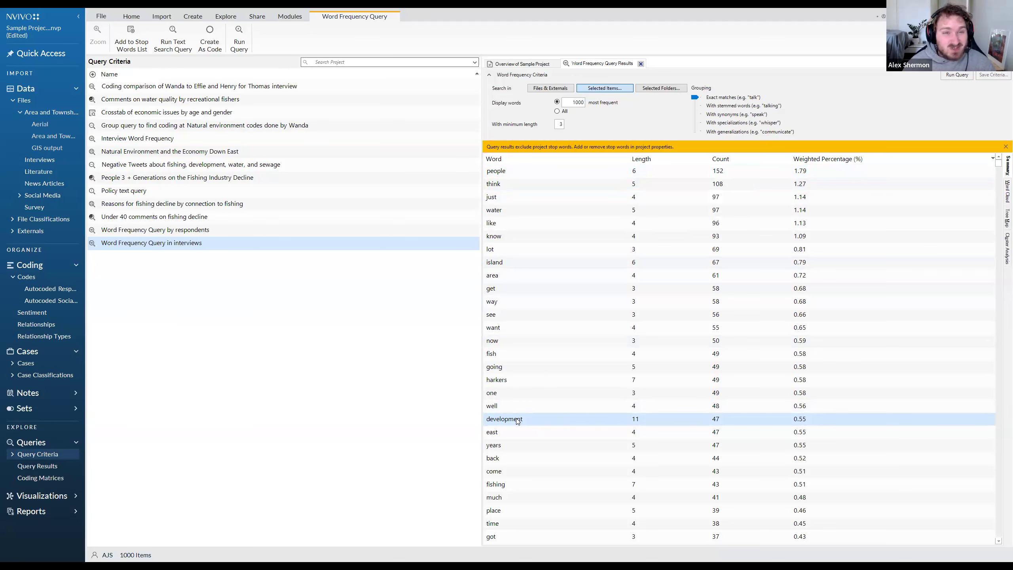
pyautogui.rightClick(525, 422)
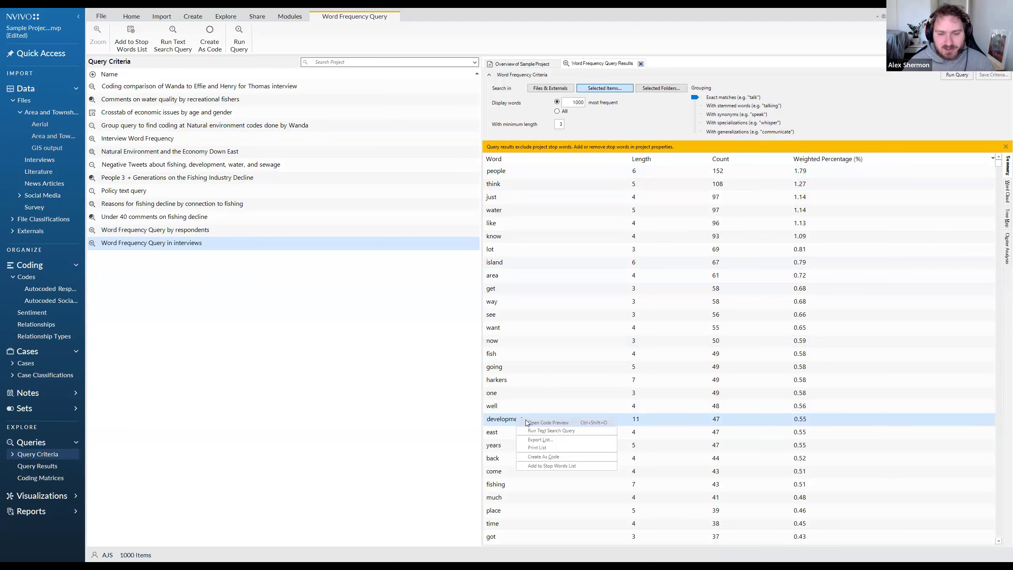
pyautogui.click(527, 422)
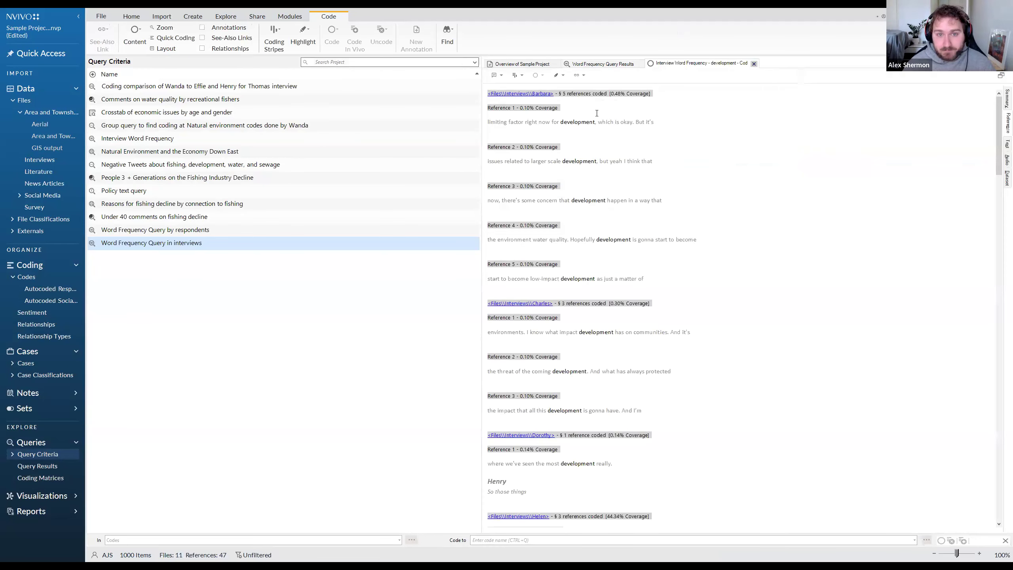
# Examine the context text around "development" in the first interview's references.
pyautogui.moveTo(604, 123); pyautogui.dragTo(664, 122)
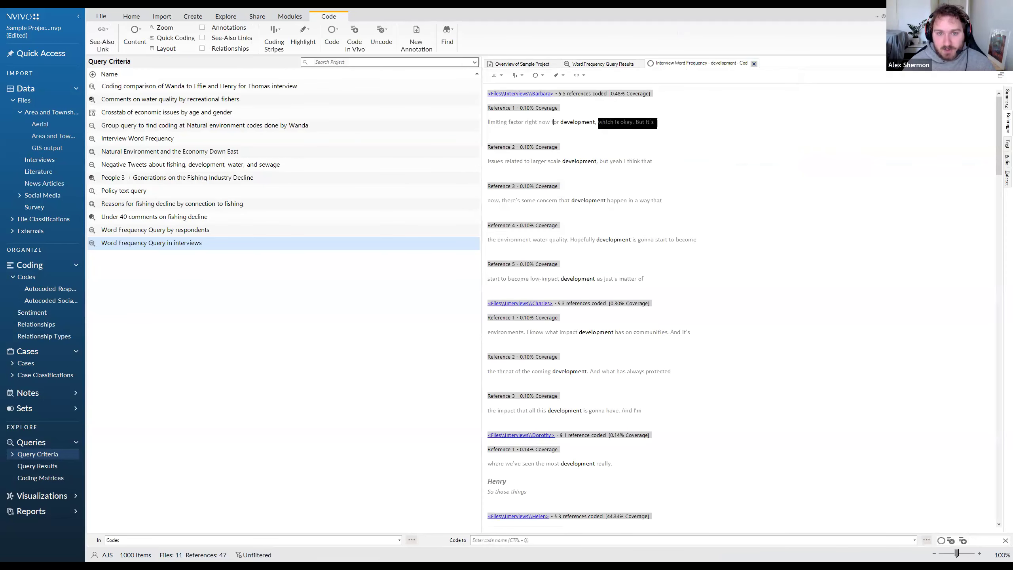
pyautogui.moveTo(557, 122); pyautogui.dragTo(483, 125)
pyautogui.click(591, 134)
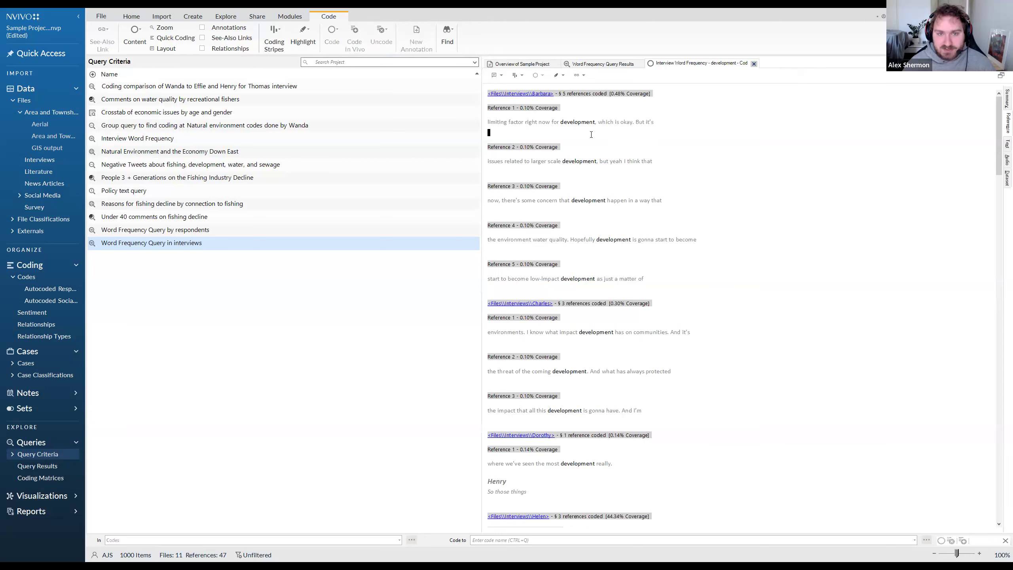
pyautogui.moveTo(652, 129); pyautogui.dragTo(483, 120)
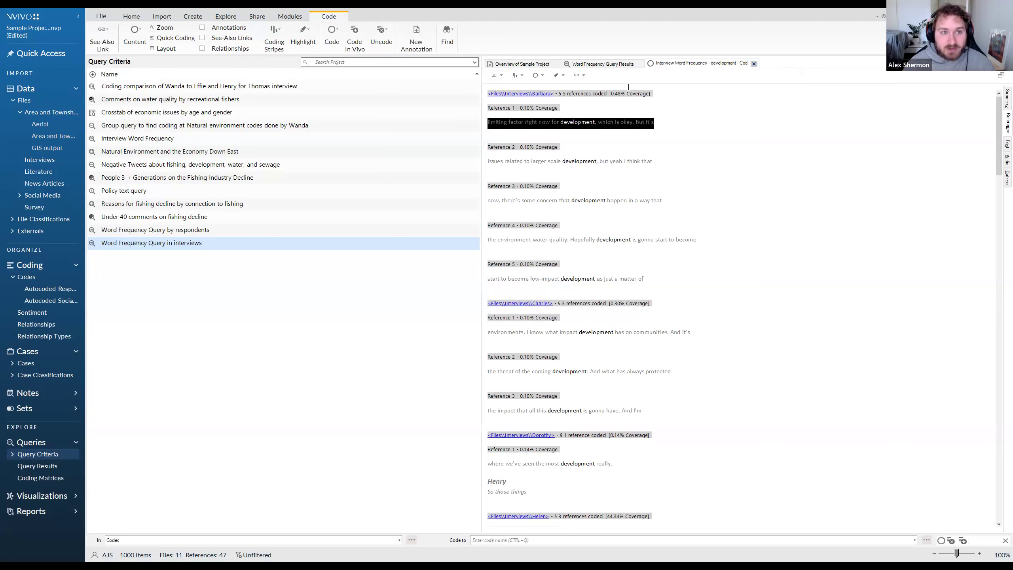
pyautogui.click(614, 147)
pyautogui.click(676, 161)
pyautogui.click(654, 154)
pyautogui.click(600, 131)
# Skim the remaining "development" references down to the survey responses and return to the first one.
pyautogui.moveTo(1001, 145); pyautogui.dragTo(998, 483)
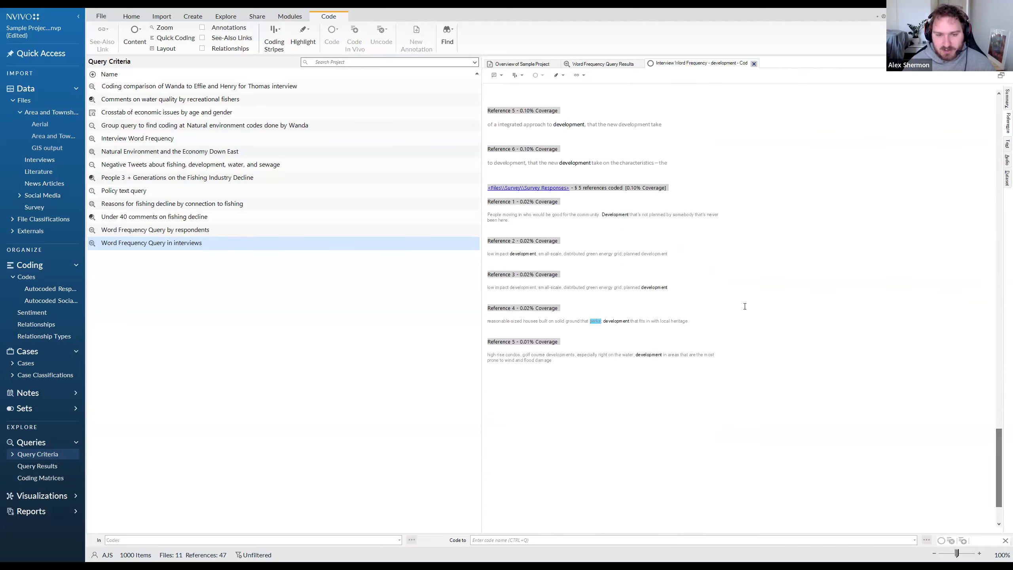
pyautogui.scroll(15, 718, 367)
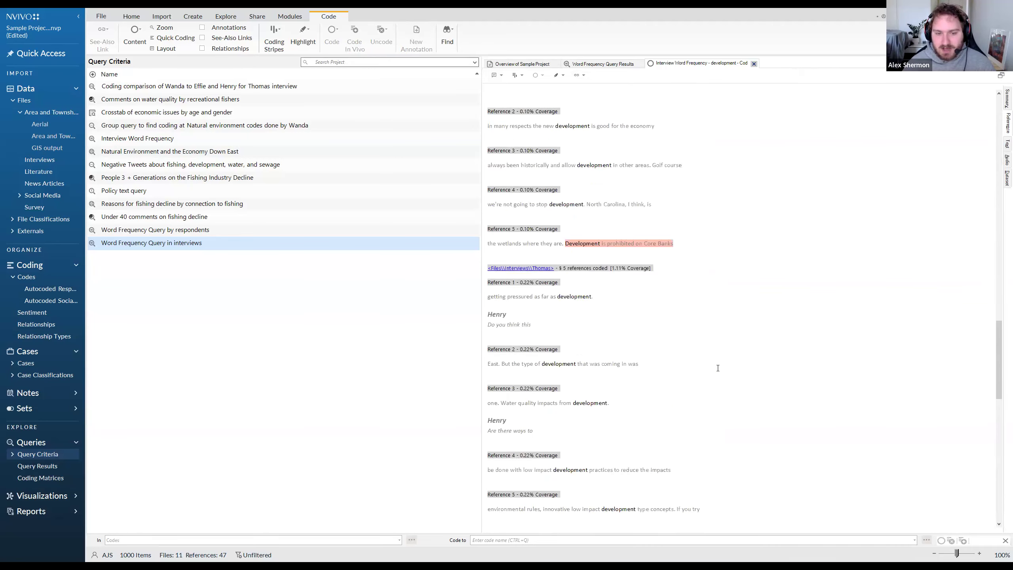
pyautogui.scroll(10, 703, 365)
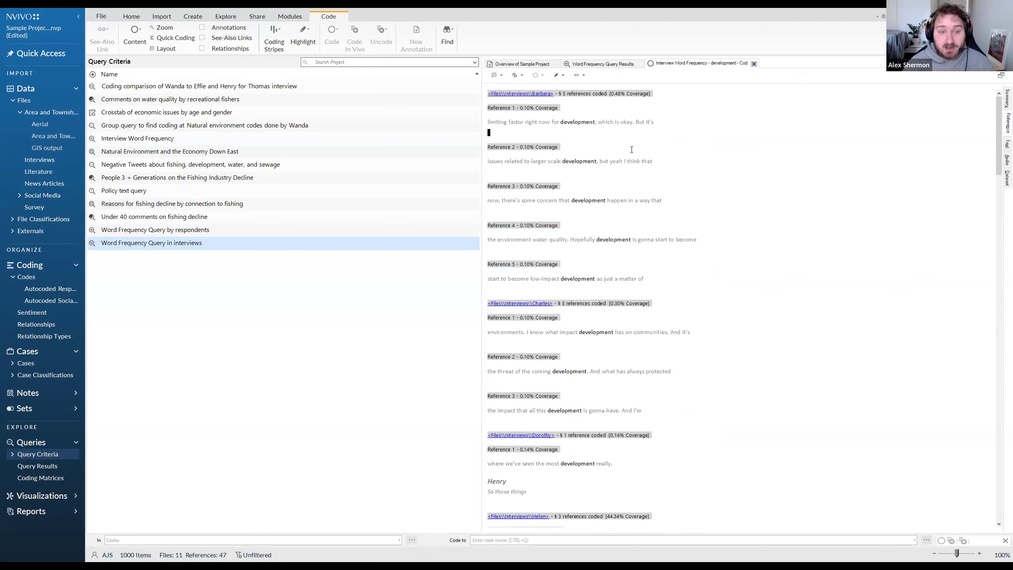
# Return to the word frequency results, check the file formats offered for exporting the word list, and cancel the export.
pyautogui.click(609, 67)
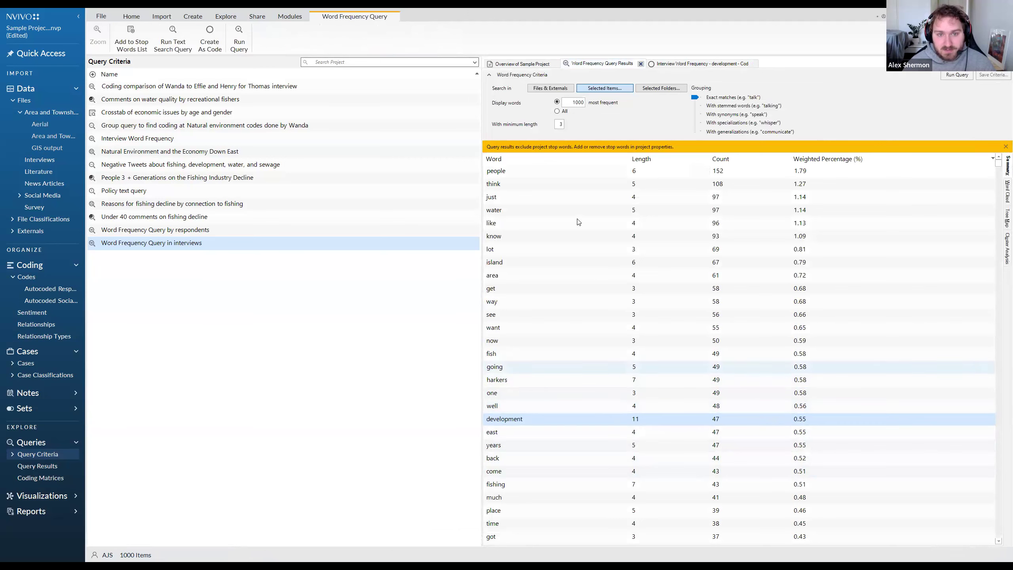
pyautogui.click(569, 174)
pyautogui.rightClick(570, 173)
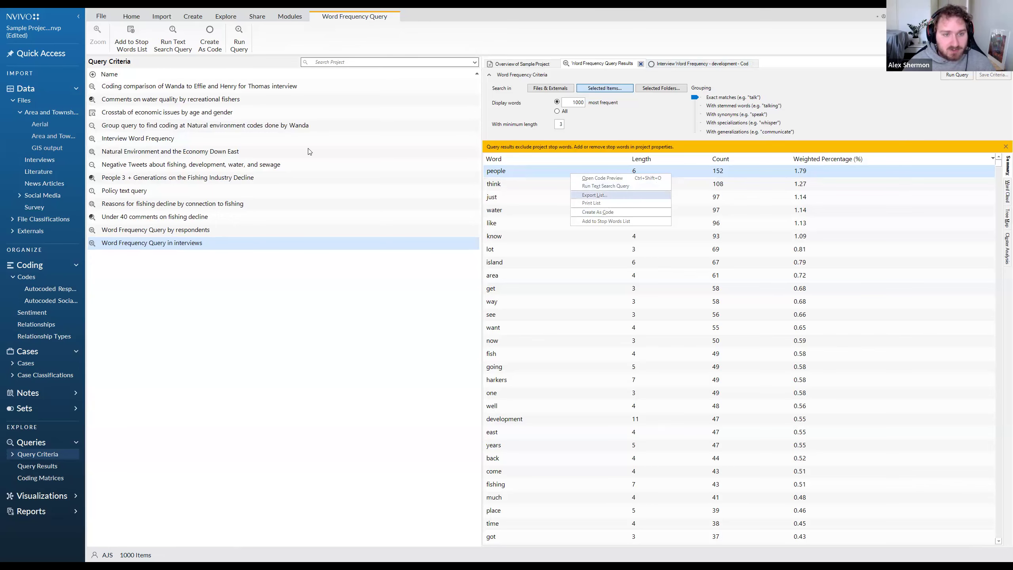
pyautogui.click(160, 263)
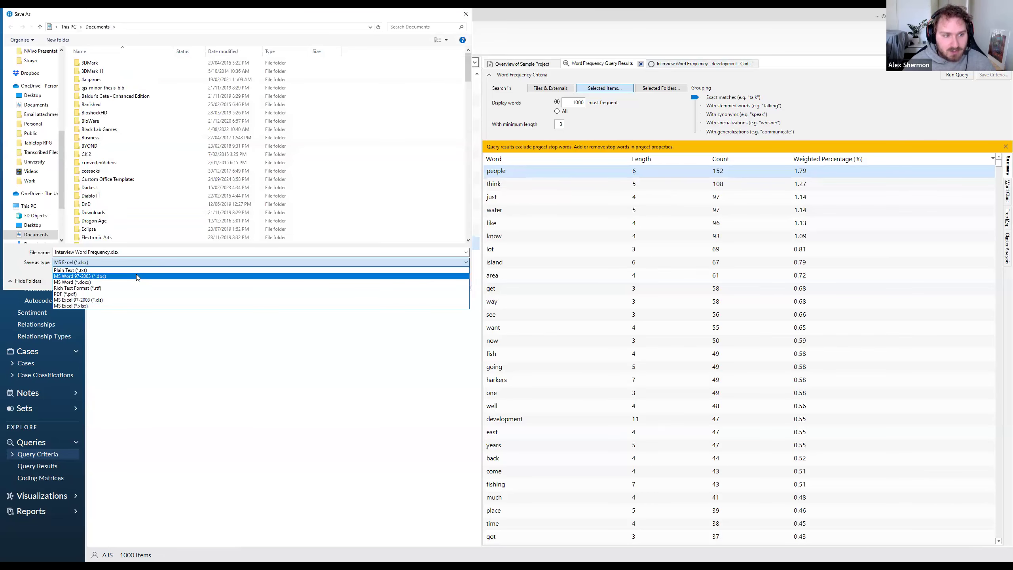
pyautogui.click(463, 16)
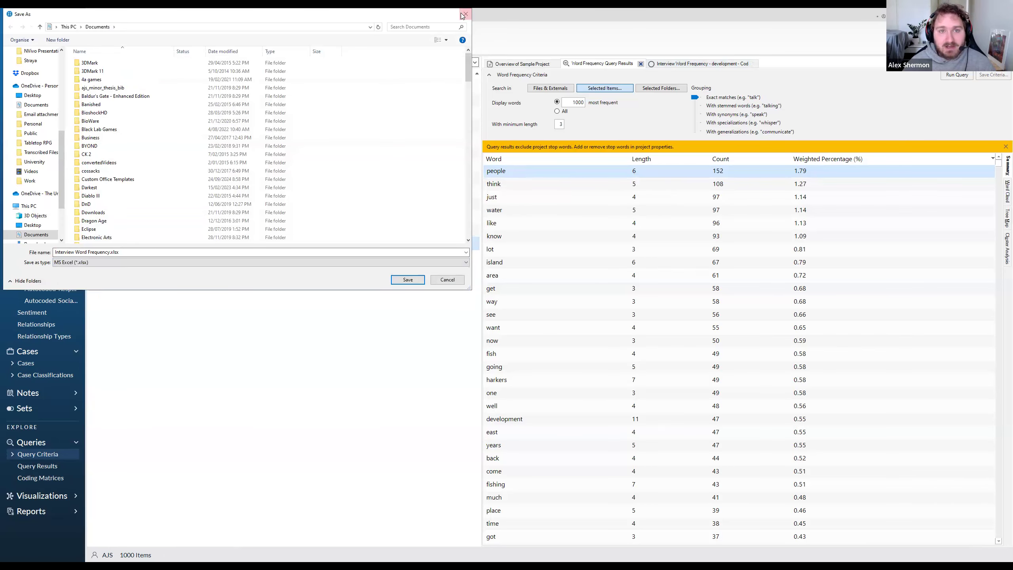
pyautogui.click(465, 16)
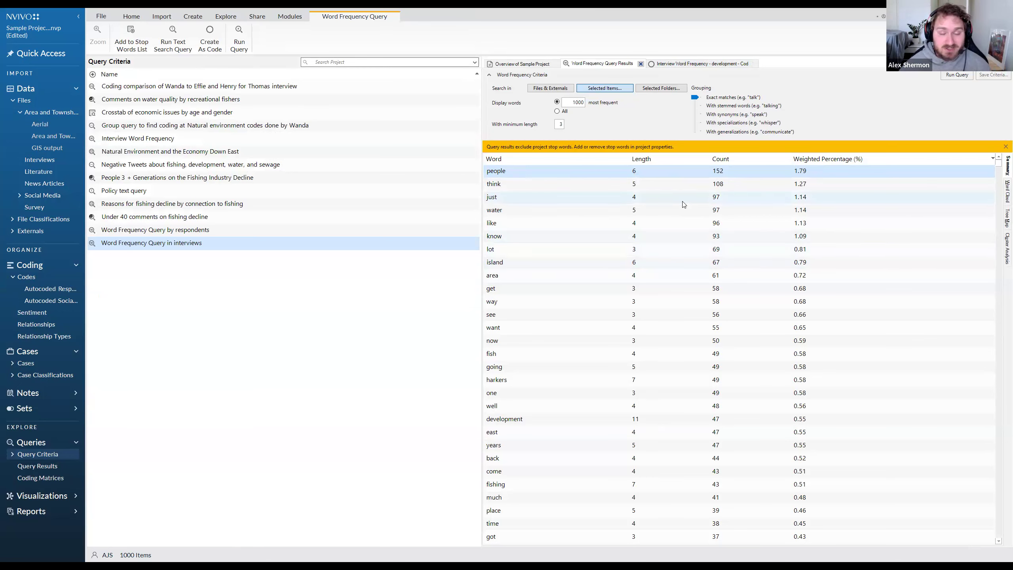
# Review the less frequent words in the results, and check the actions available for the word "just".
pyautogui.scroll(-15, 682, 204)
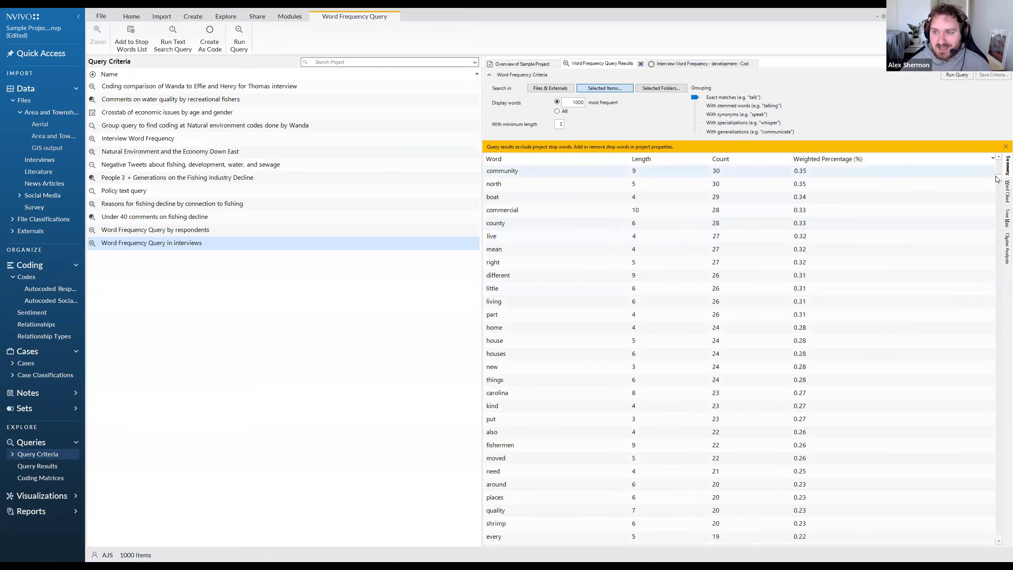
pyautogui.moveTo(996, 249); pyautogui.dragTo(985, 143)
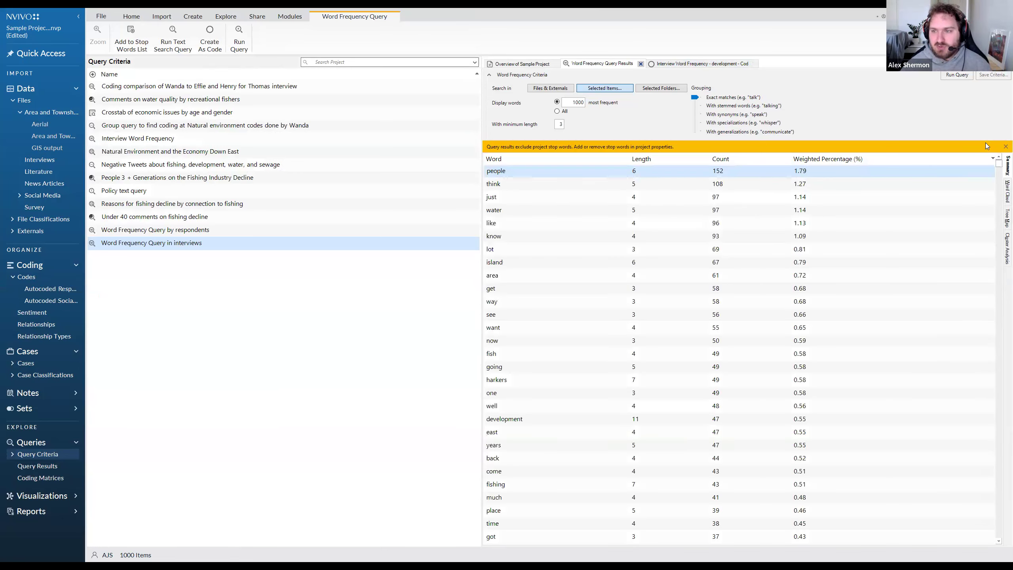
pyautogui.rightClick(662, 200)
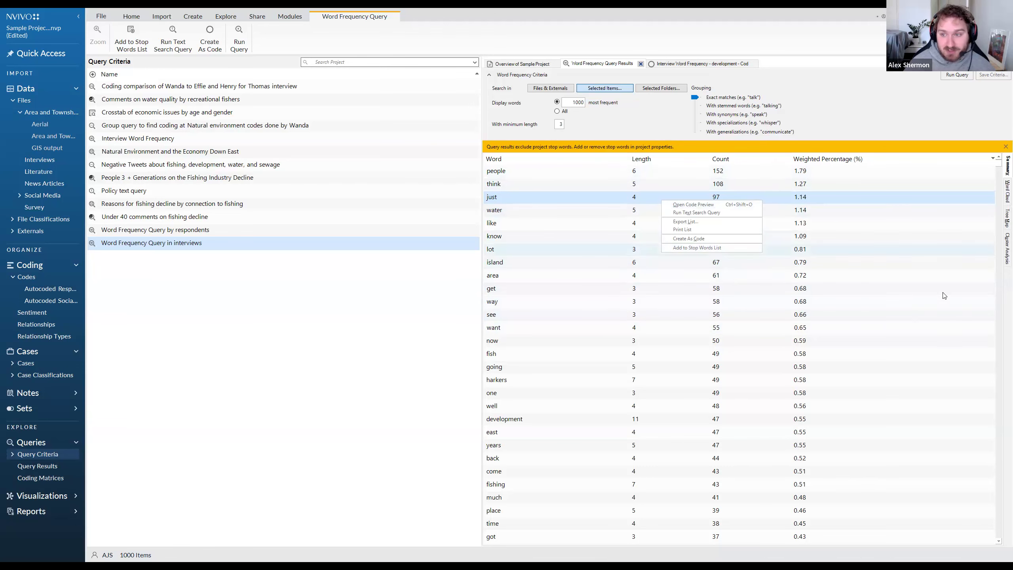
# View the results as a word cloud and browse its available styles, comparing the cloud with the summary word list.
pyautogui.click(1002, 200)
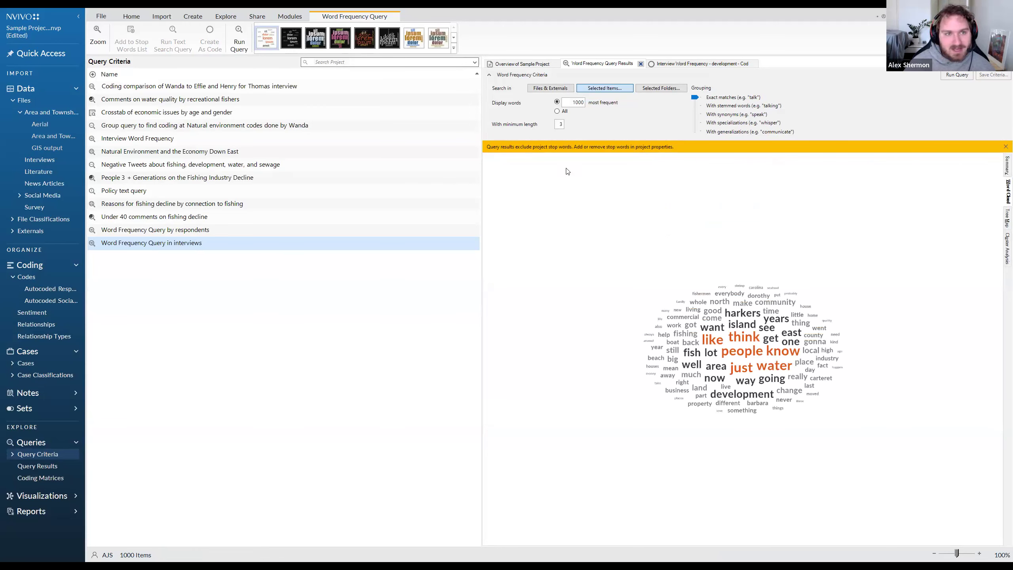
pyautogui.click(454, 47)
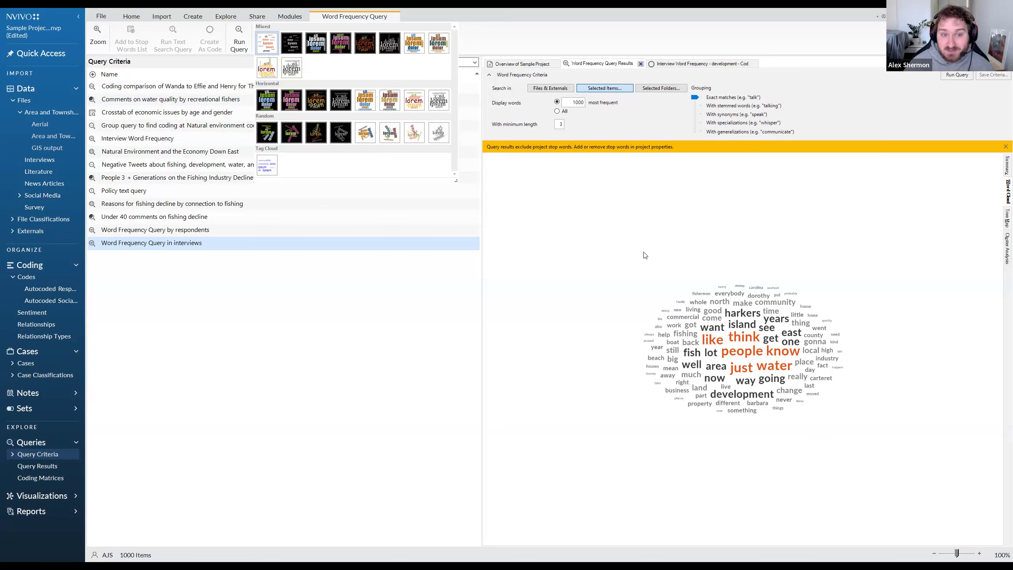
pyautogui.click(358, 15)
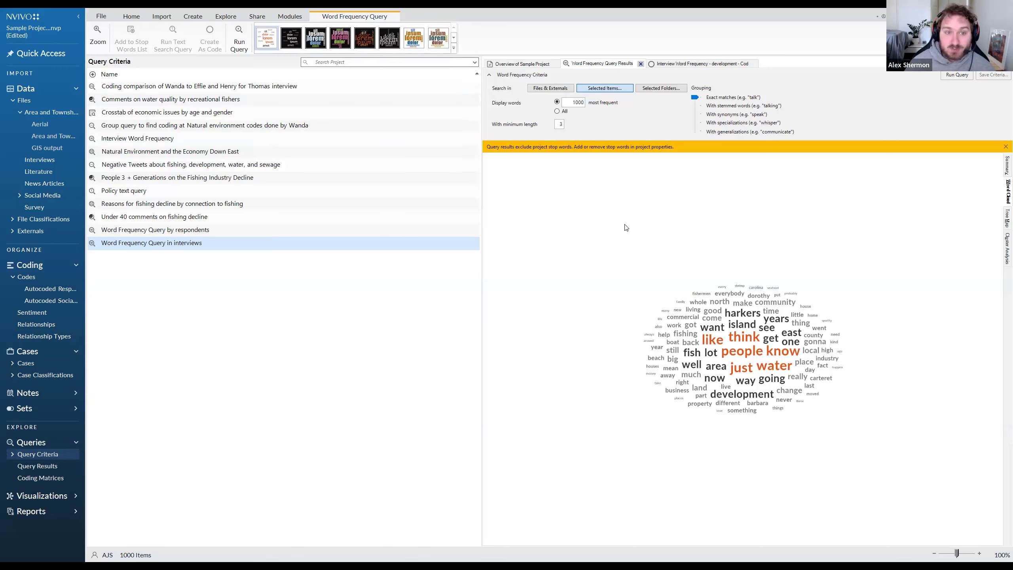
pyautogui.click(1003, 169)
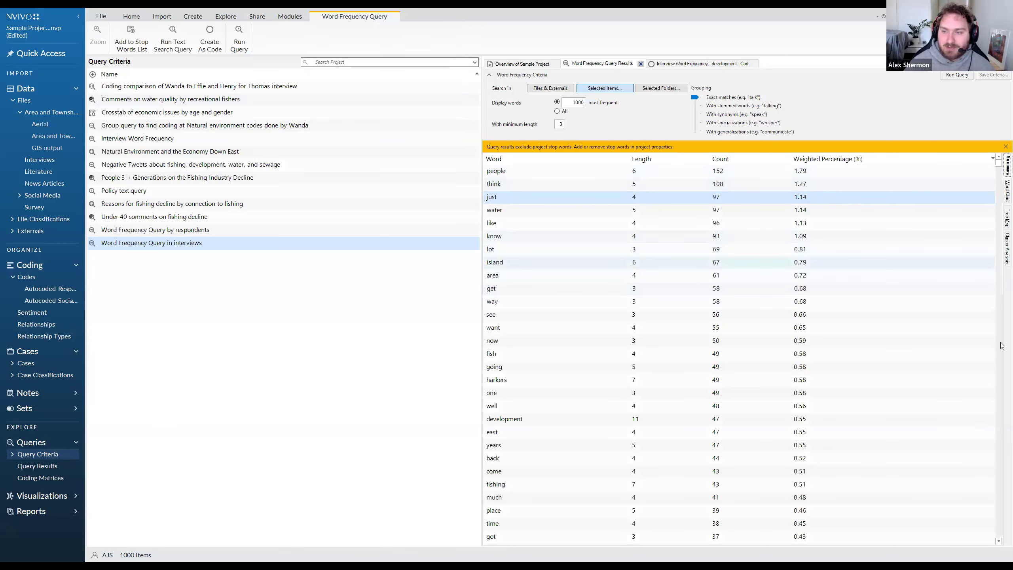
pyautogui.click(1002, 193)
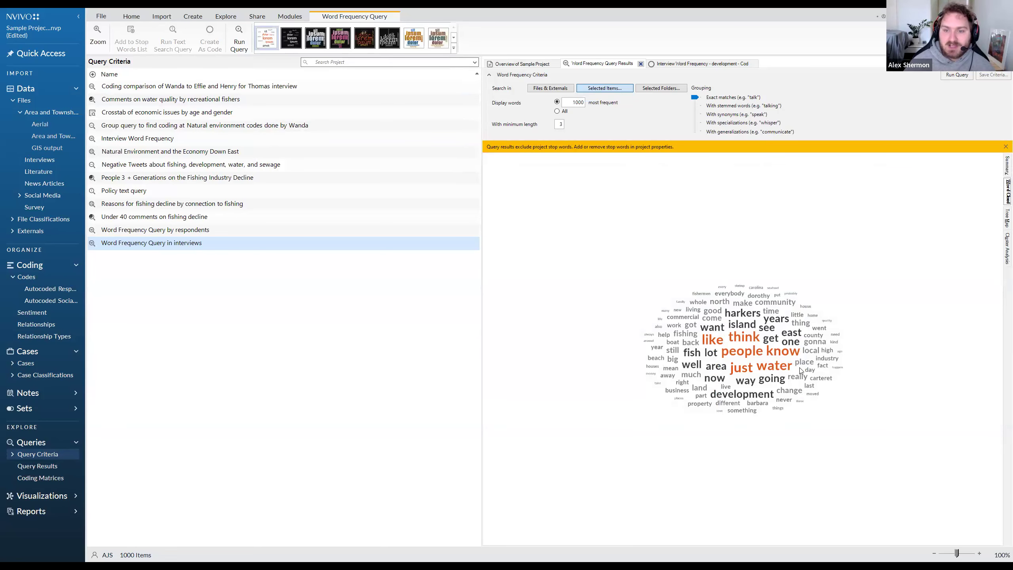
# Review the less frequent words in the summary list, return to the word cloud, and check the options for exporting or copying it.
pyautogui.click(1002, 172)
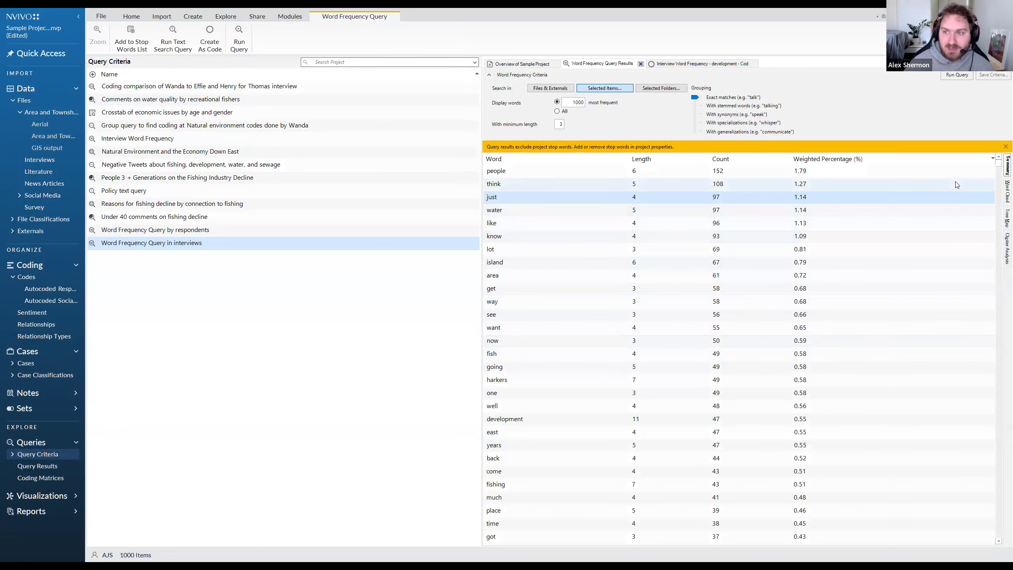
pyautogui.moveTo(1000, 167); pyautogui.dragTo(999, 459)
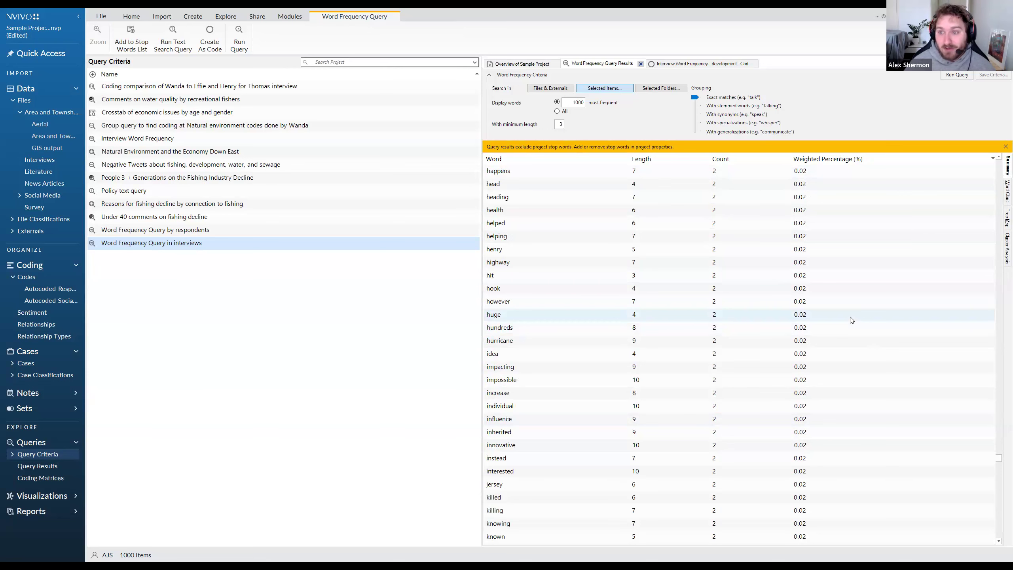
pyautogui.click(1003, 194)
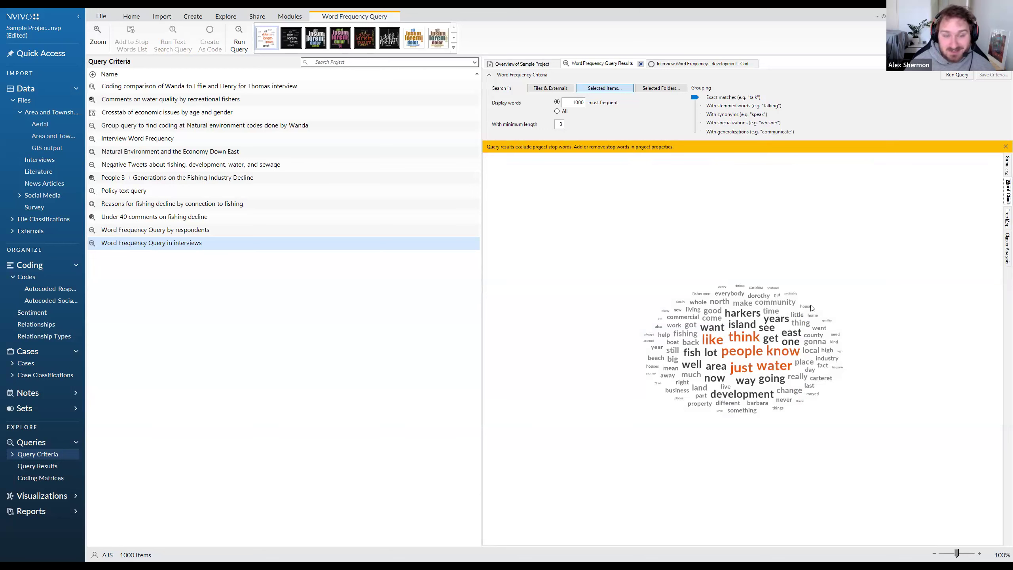
pyautogui.rightClick(781, 290)
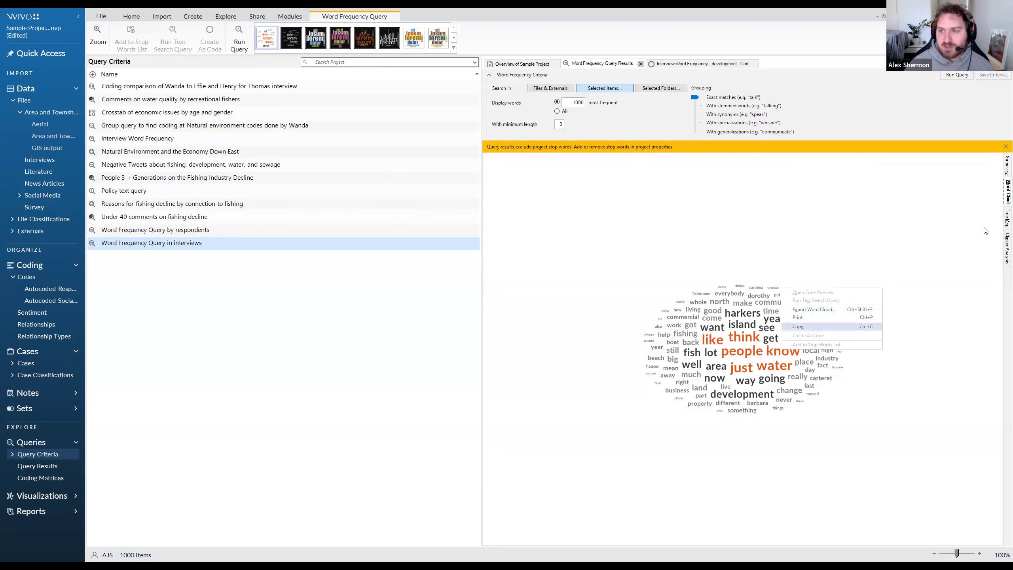
# Compare the summary word list with the word cloud again, ending on the cloud.
pyautogui.click(1006, 167)
pyautogui.click(1007, 191)
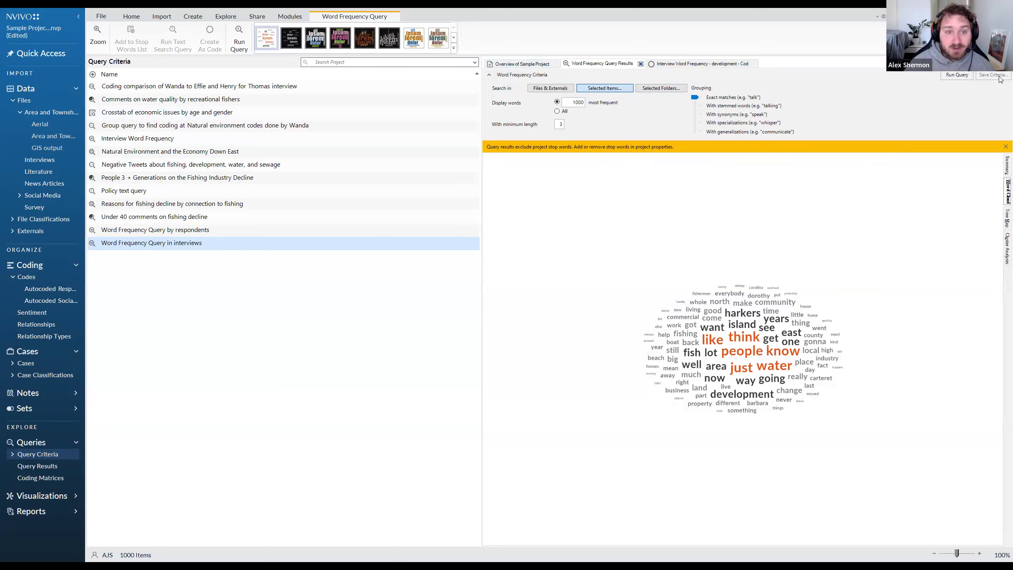
pyautogui.click(957, 75)
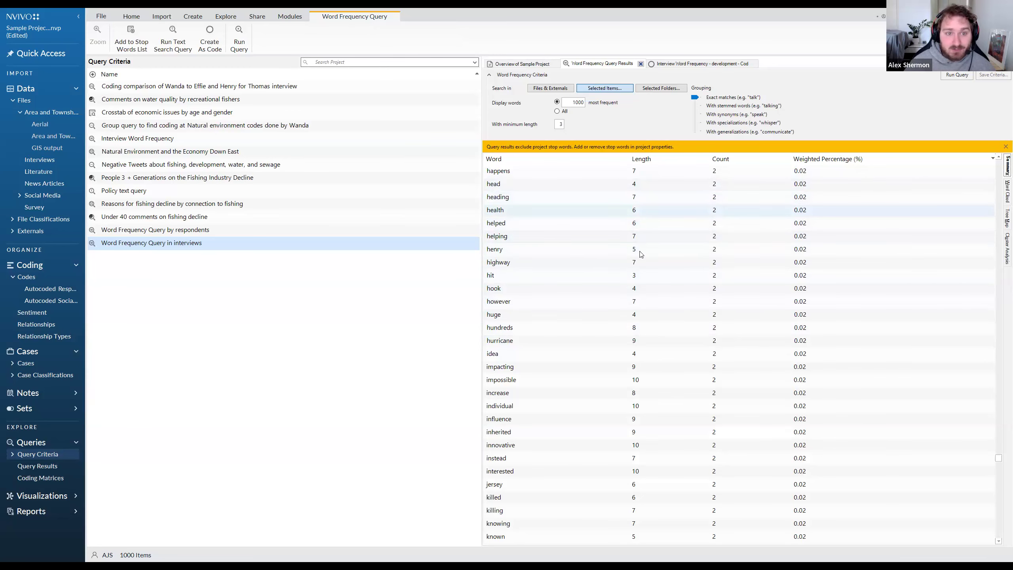
pyautogui.click(1005, 197)
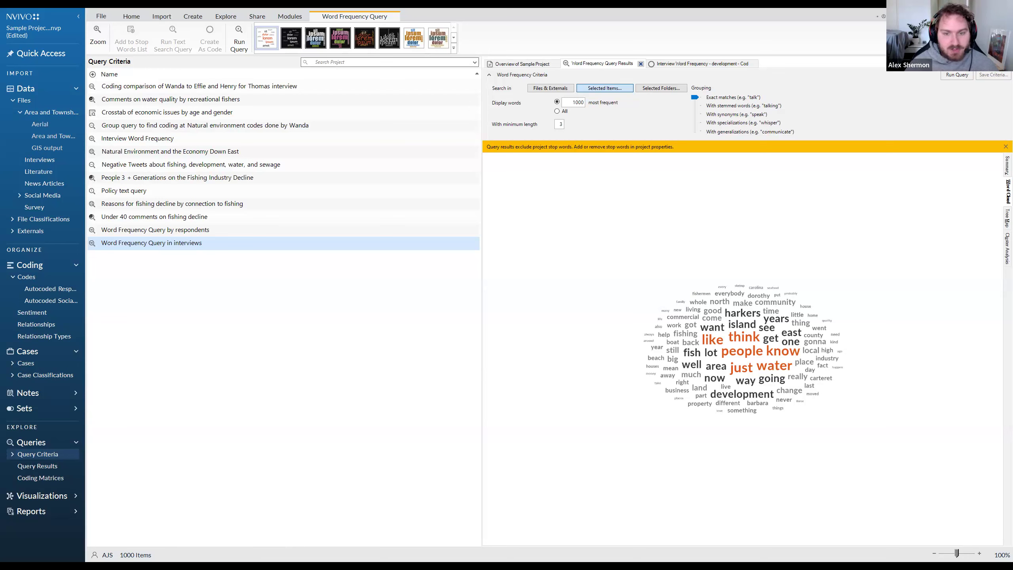
# Switch to the PowerPoint presentation and start the slide show from the "Three Challenges!" slide.
pyautogui.click(343, 542)
pyautogui.click(564, 29)
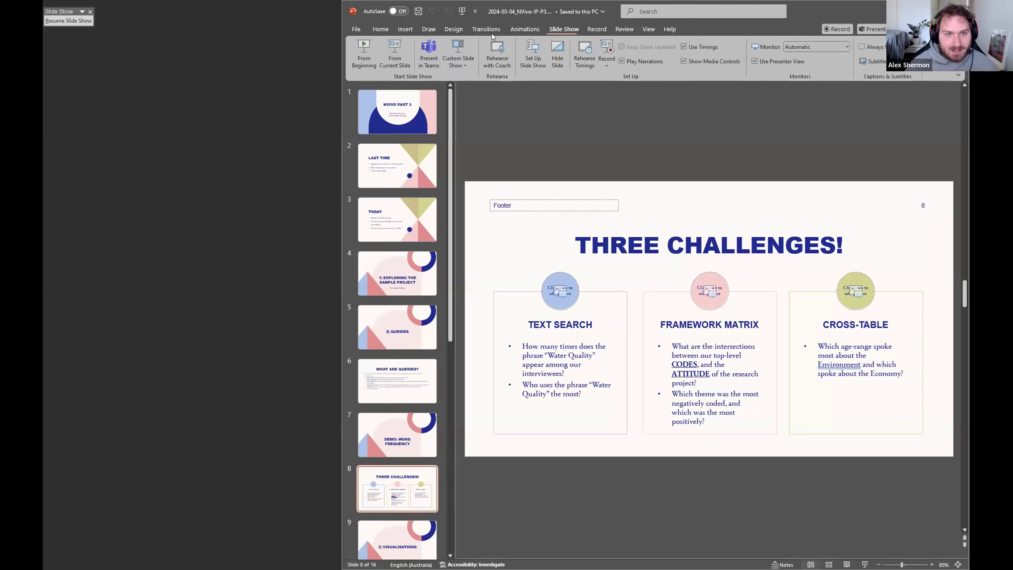
pyautogui.click(405, 50)
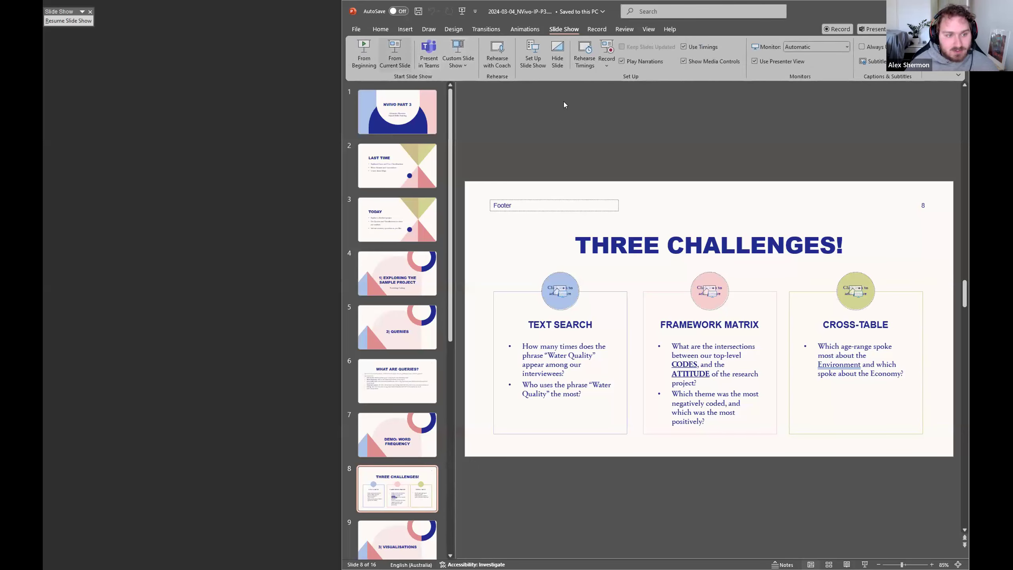
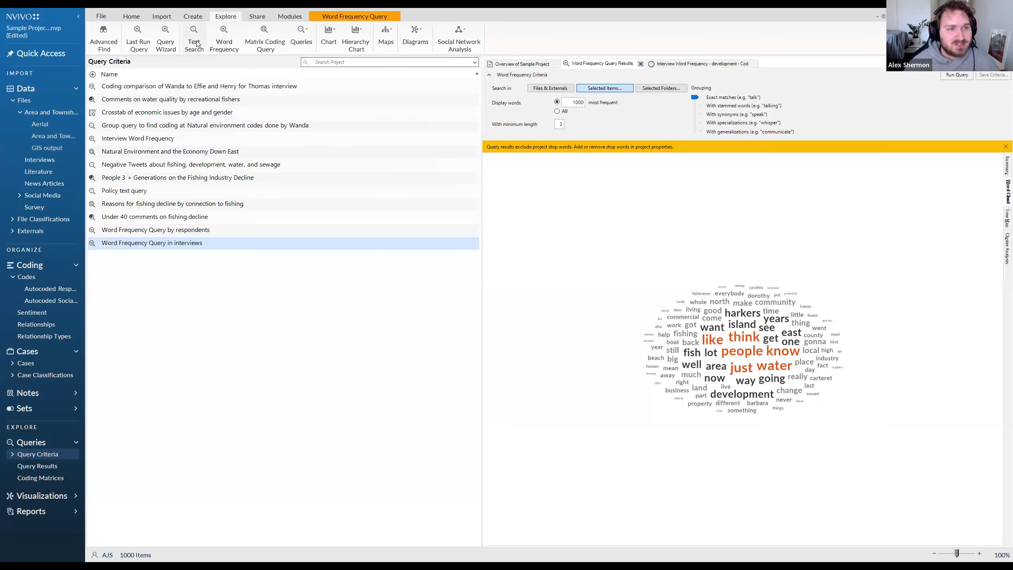
# Set up a text search for Water Quality limited to the Interview Participants cases under People, and run it.
pyautogui.click(545, 115)
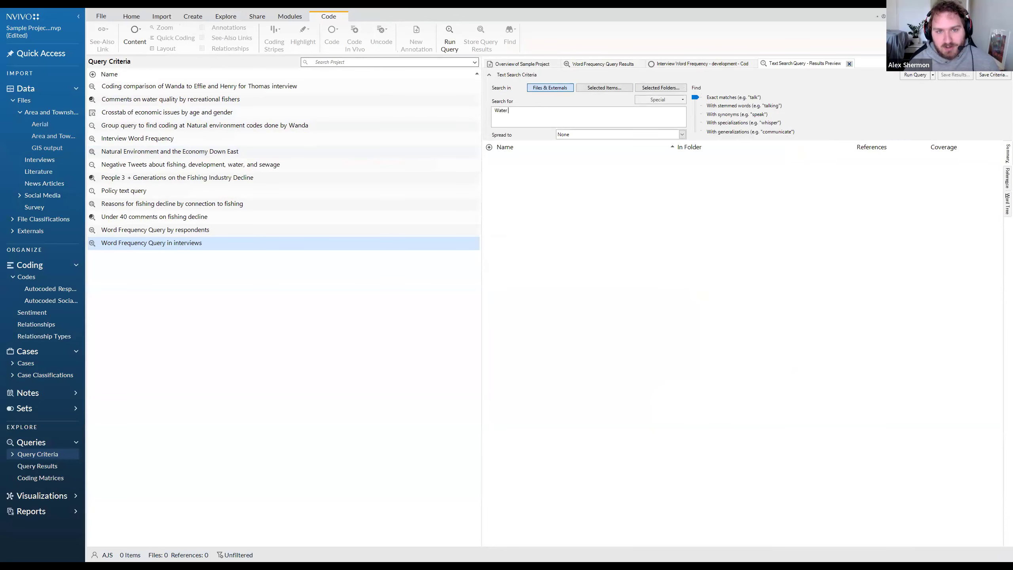
pyautogui.click(602, 88)
pyautogui.click(365, 275)
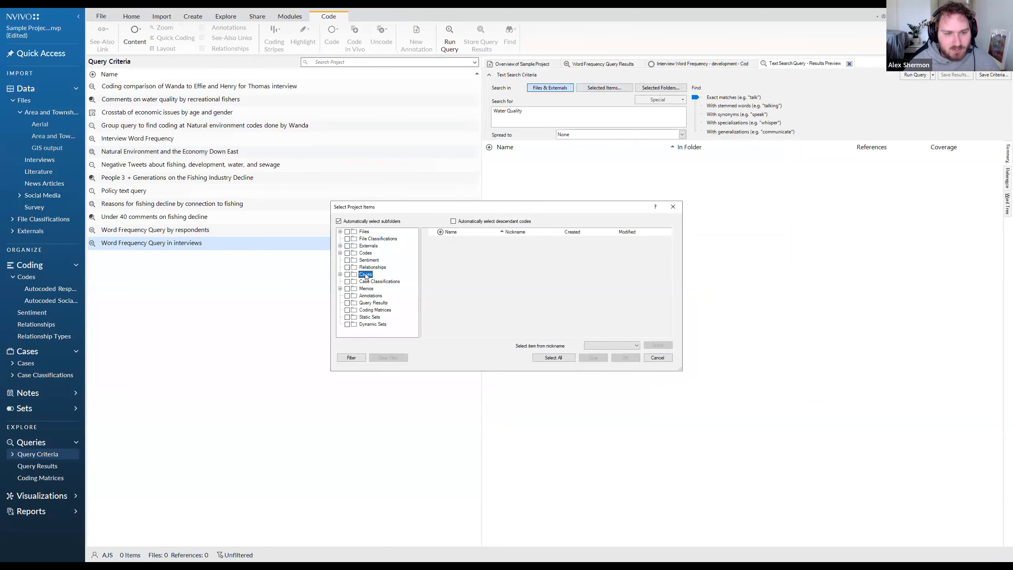
pyautogui.click(342, 275)
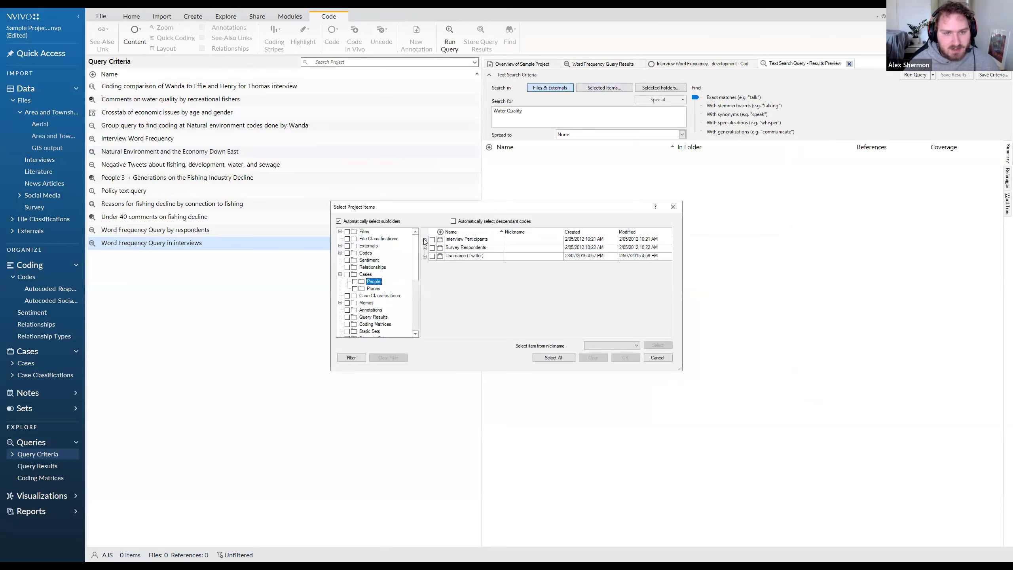
pyautogui.click(424, 240)
pyautogui.click(433, 240)
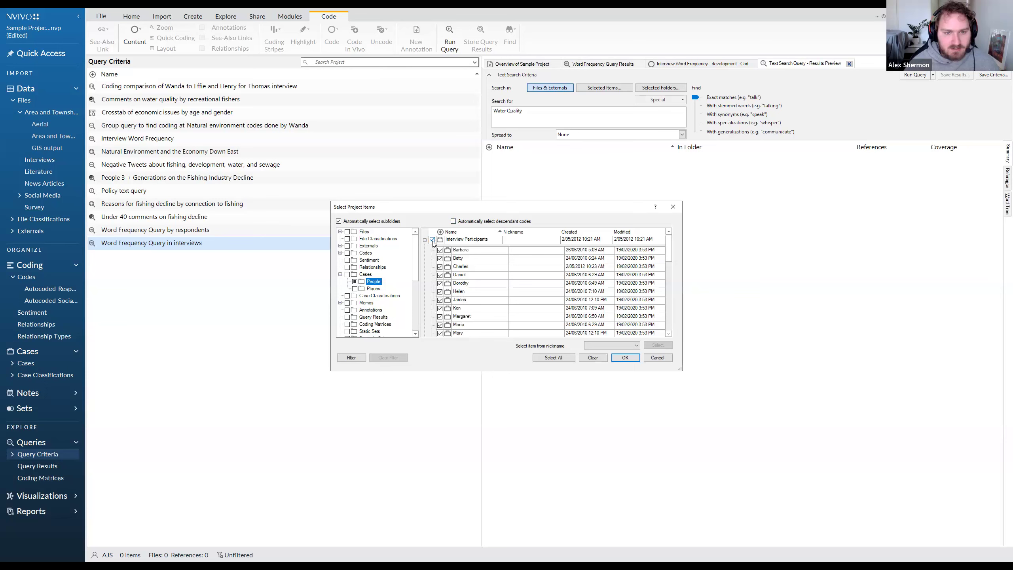
pyautogui.click(625, 357)
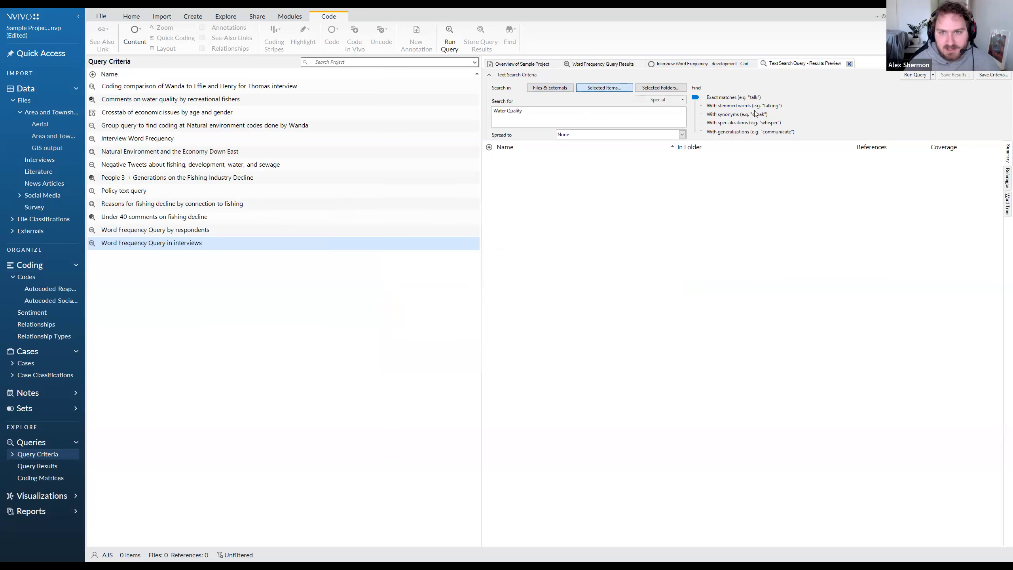
pyautogui.click(908, 76)
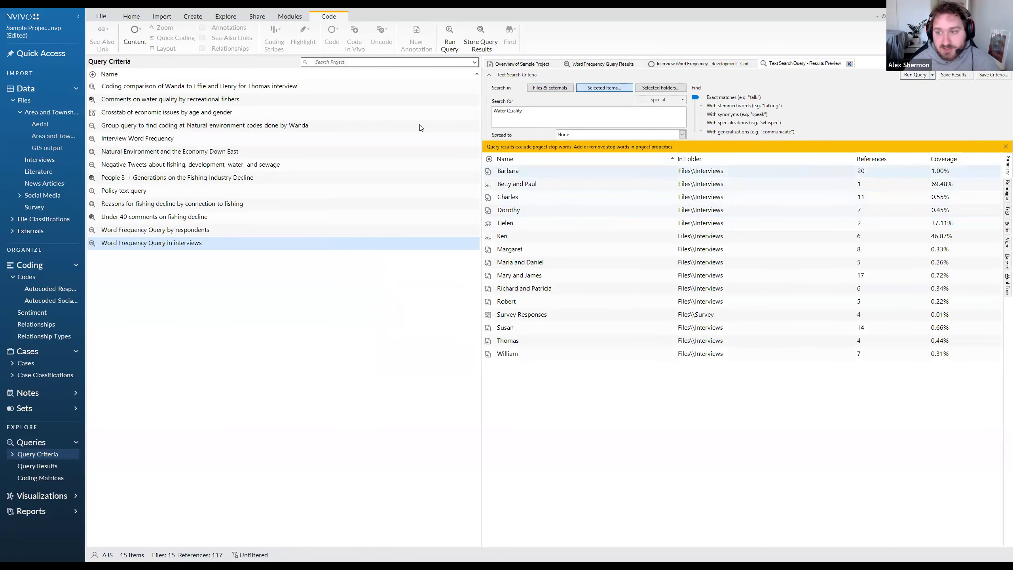
# Read through the references found for the first interview to see how the two words are matched, and return to the summary.
pyautogui.click(1004, 193)
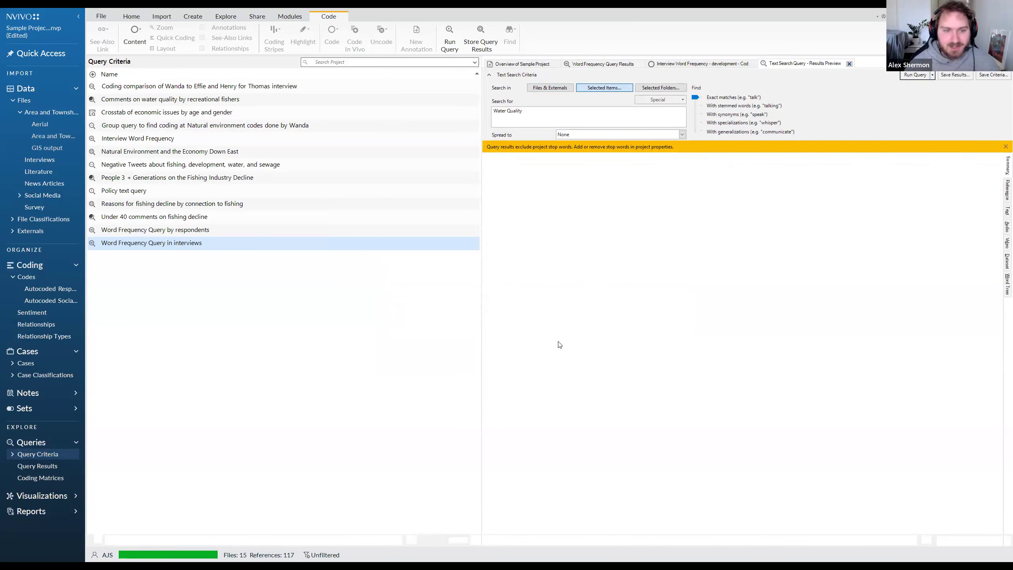
pyautogui.scroll(-5, 687, 365)
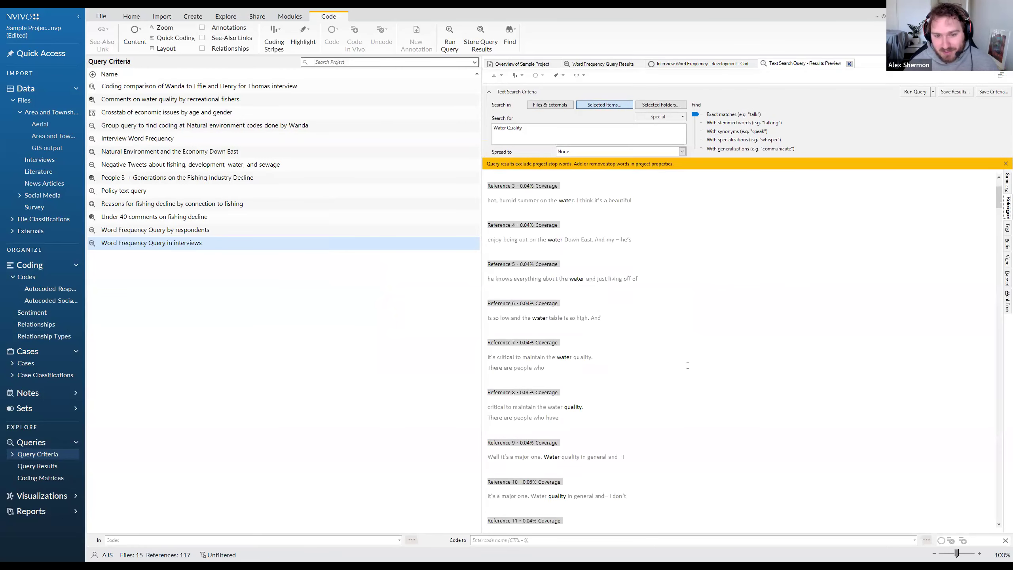
pyautogui.scroll(-4, 595, 403)
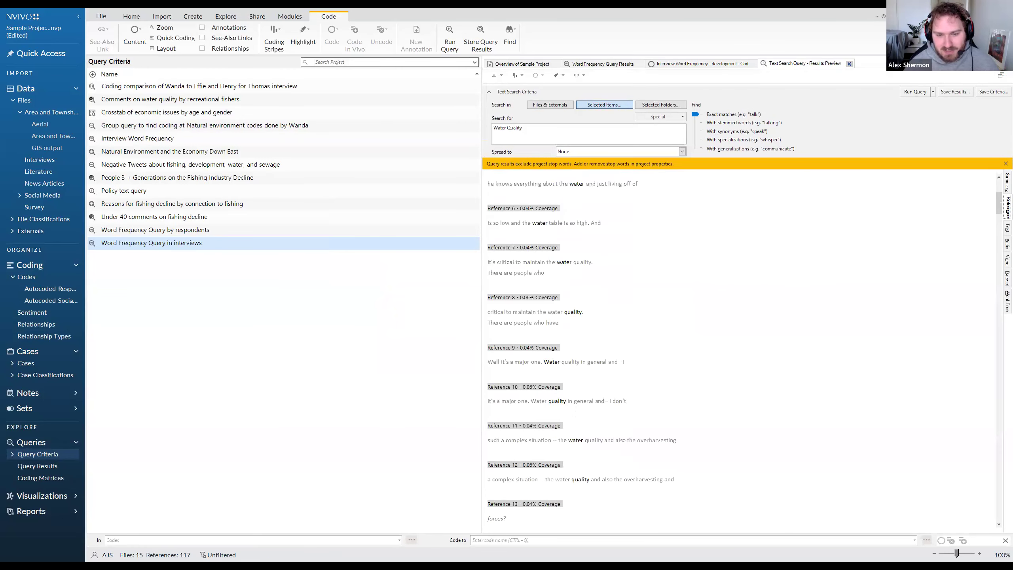
pyautogui.scroll(-5, 582, 416)
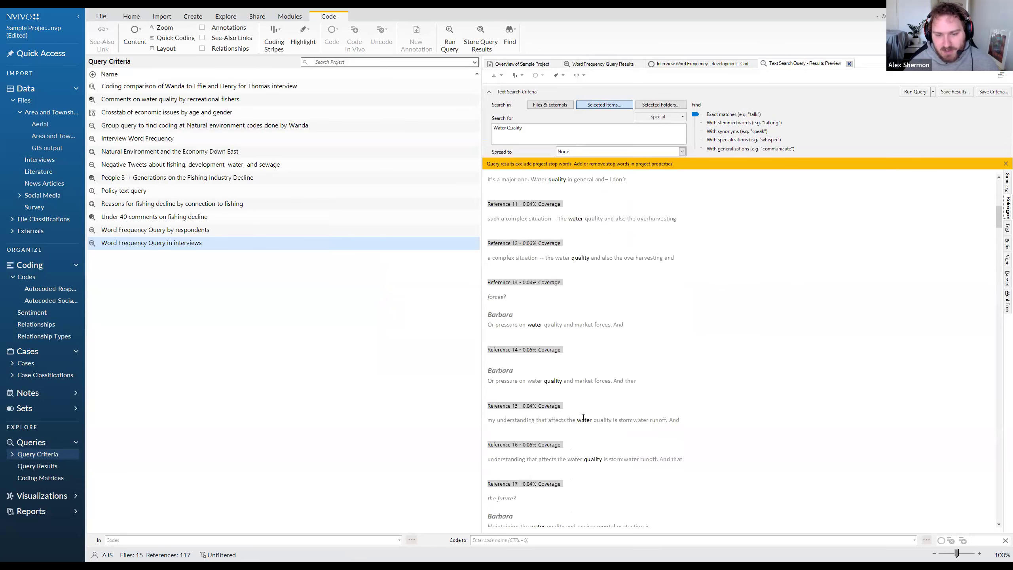
pyautogui.scroll(-2, 586, 417)
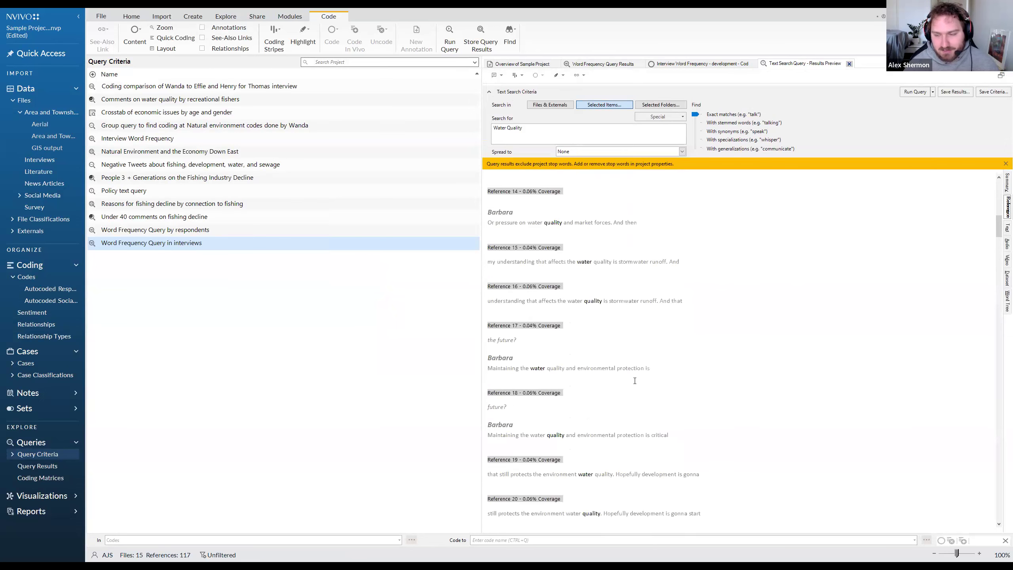
pyautogui.click(1002, 187)
# Enclose the search text in quotation marks as "Water Quality" and rerun the text search.
pyautogui.click(578, 117)
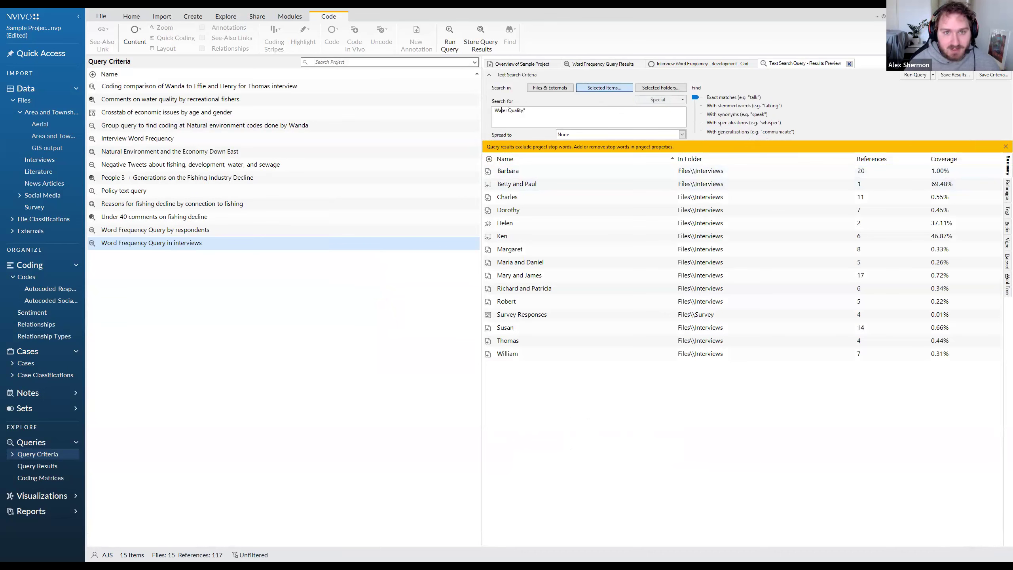
pyautogui.write('"')
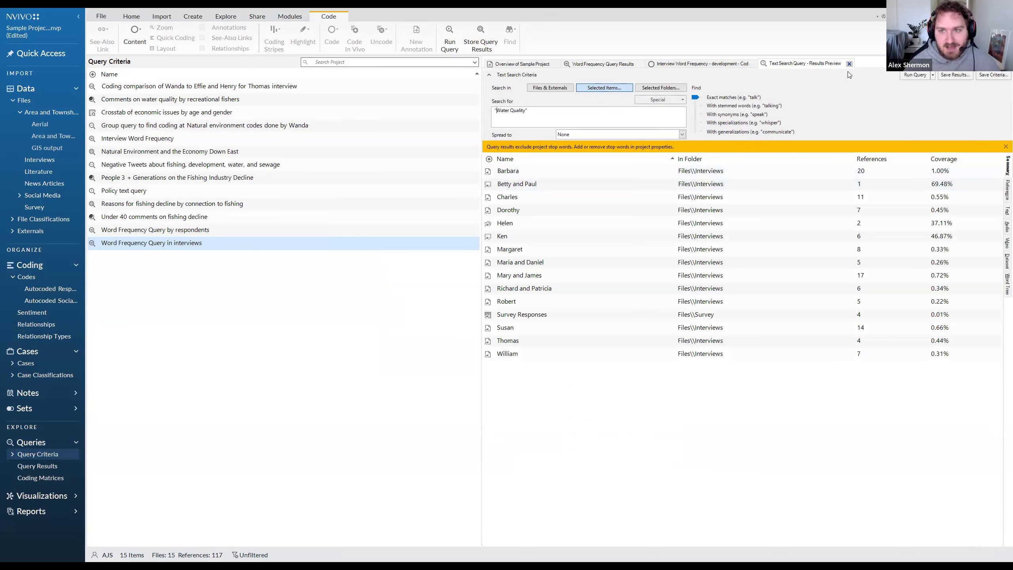
pyautogui.click(914, 75)
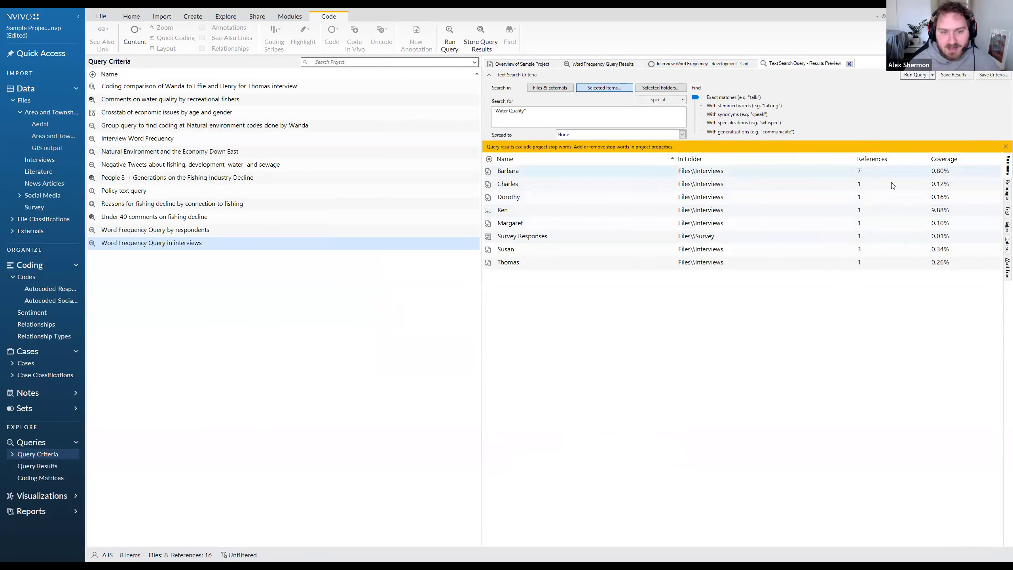
# Examine the exact-phrase matches in the references, and list the special search operators.
pyautogui.click(1006, 193)
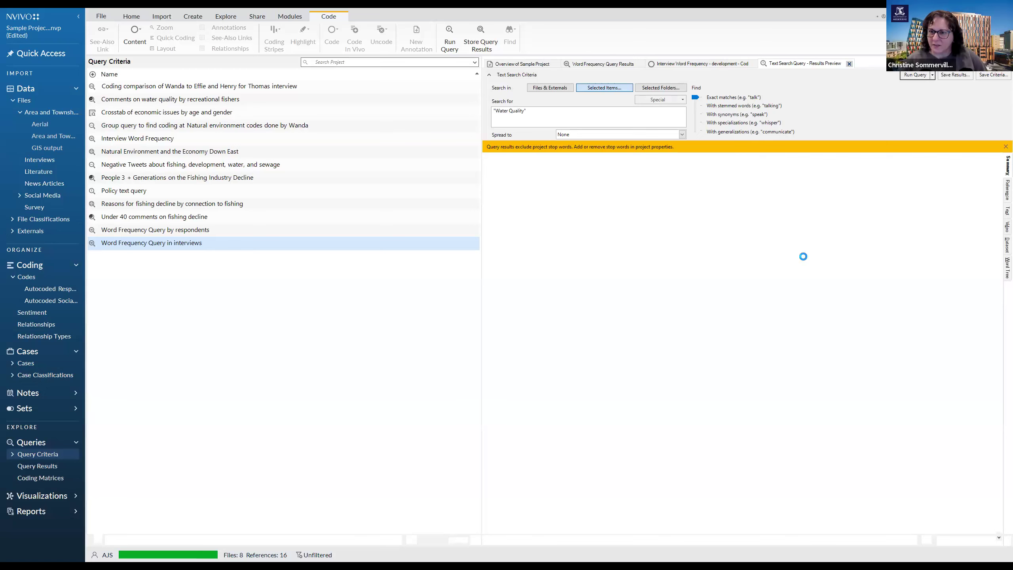
pyautogui.moveTo(600, 205); pyautogui.dragTo(555, 205)
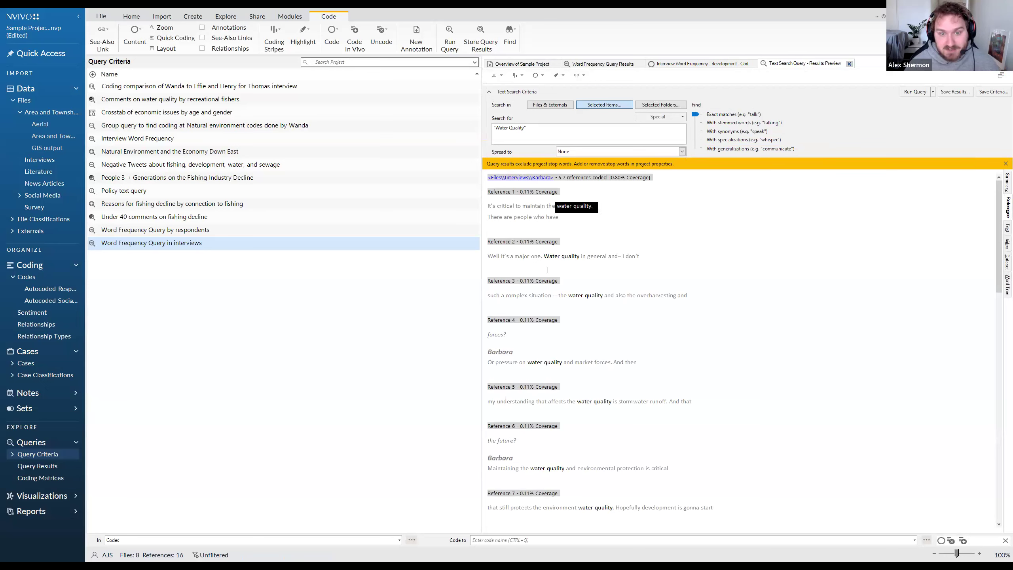
pyautogui.moveTo(544, 256); pyautogui.dragTo(576, 263)
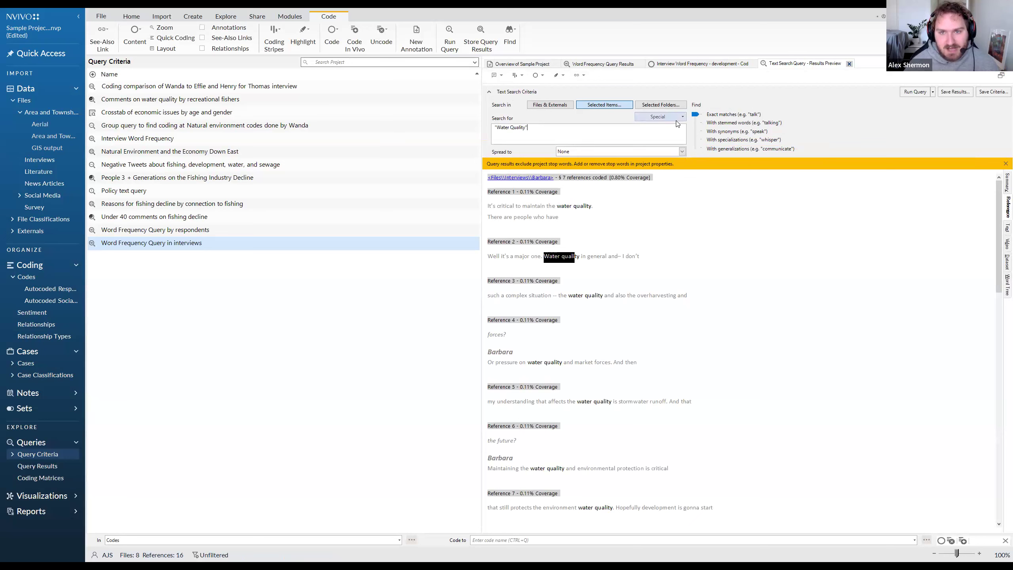
pyautogui.click(677, 117)
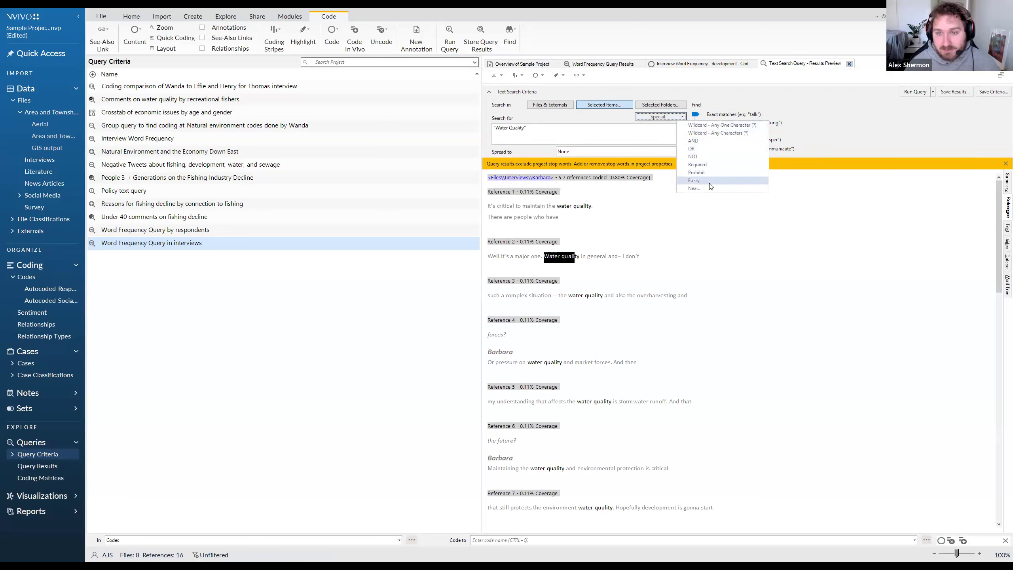
# Try the search with an extra space between Water and Quality, and check the matches in the references.
pyautogui.click(619, 140)
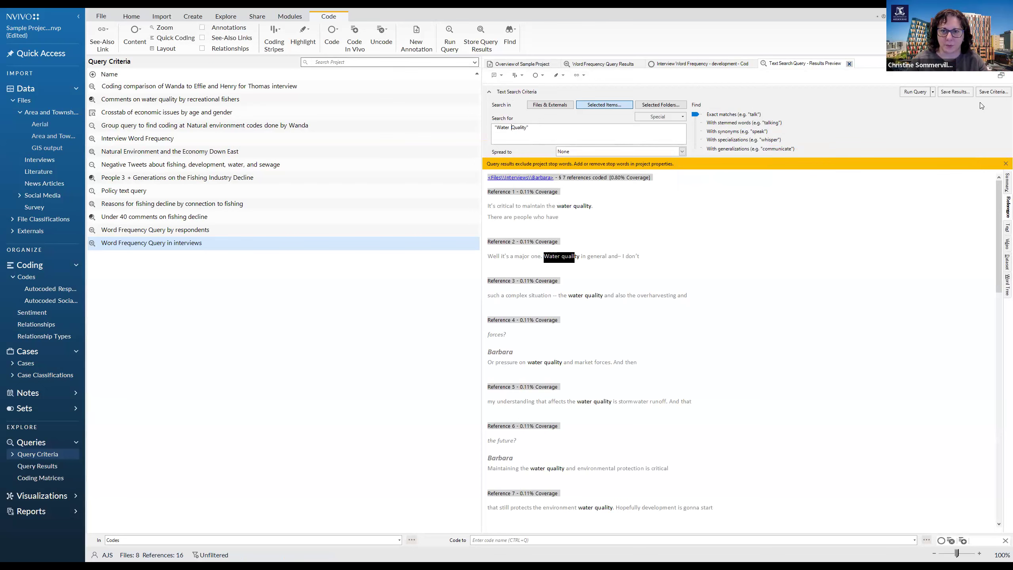
pyautogui.click(920, 94)
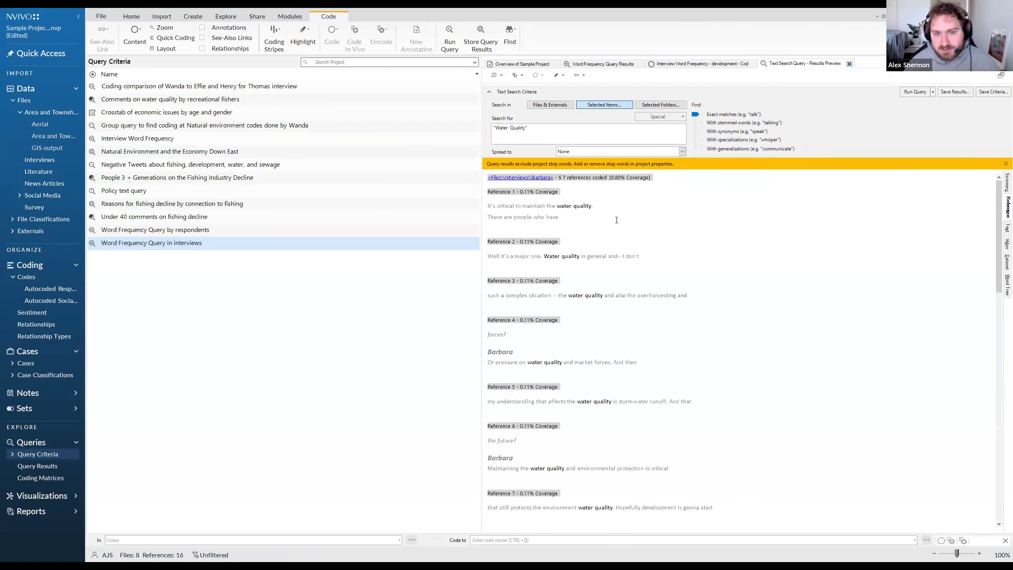
pyautogui.moveTo(576, 206); pyautogui.dragTo(558, 208)
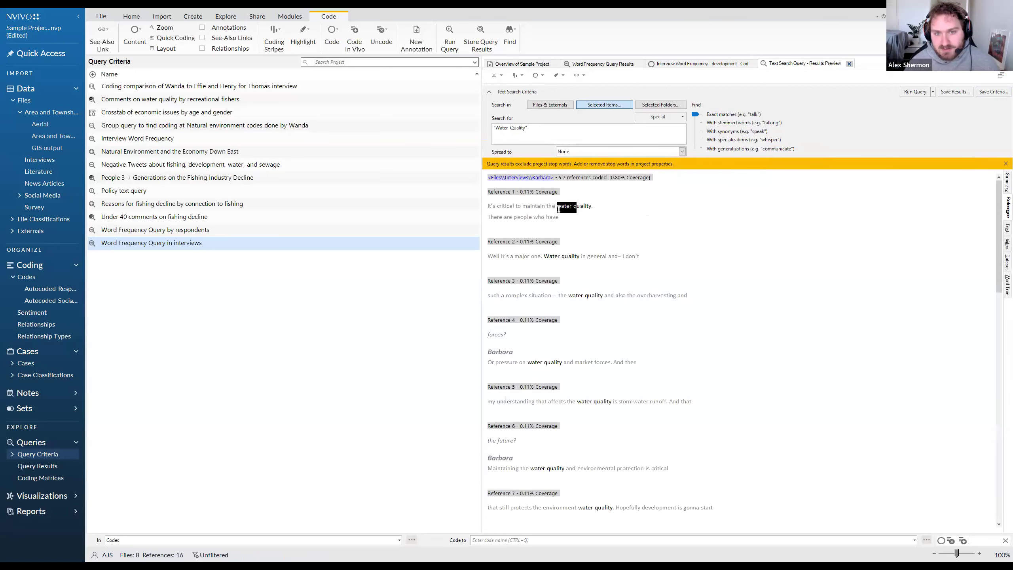
pyautogui.click(1007, 183)
# Remove the extra space between Water and Quality in the search phrase.
pyautogui.click(514, 112)
pyautogui.tripleClick(512, 110)
pyautogui.doubleClick(512, 110)
pyautogui.click(511, 110)
pyautogui.doubleClick(511, 110)
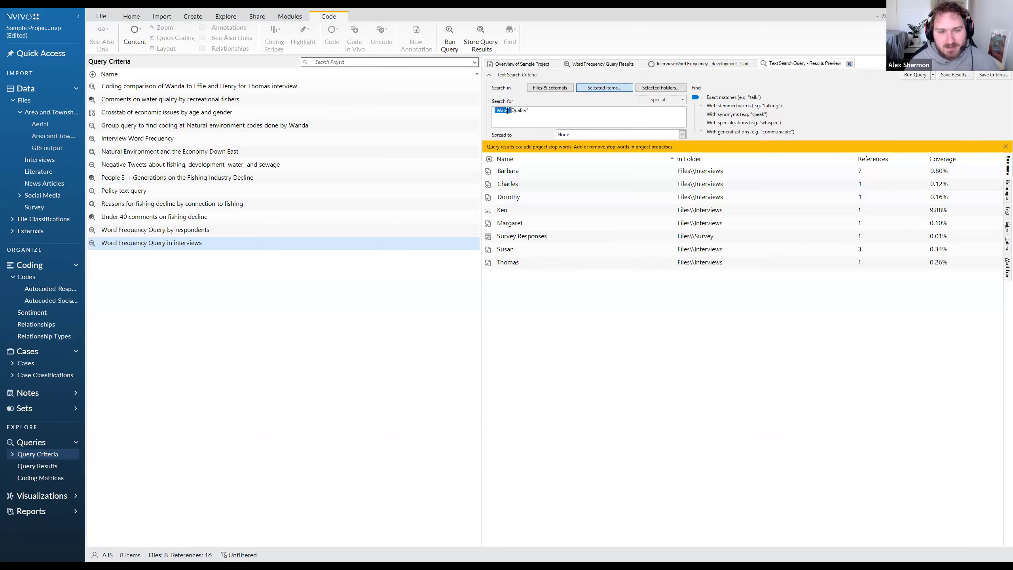
pyautogui.click(512, 111)
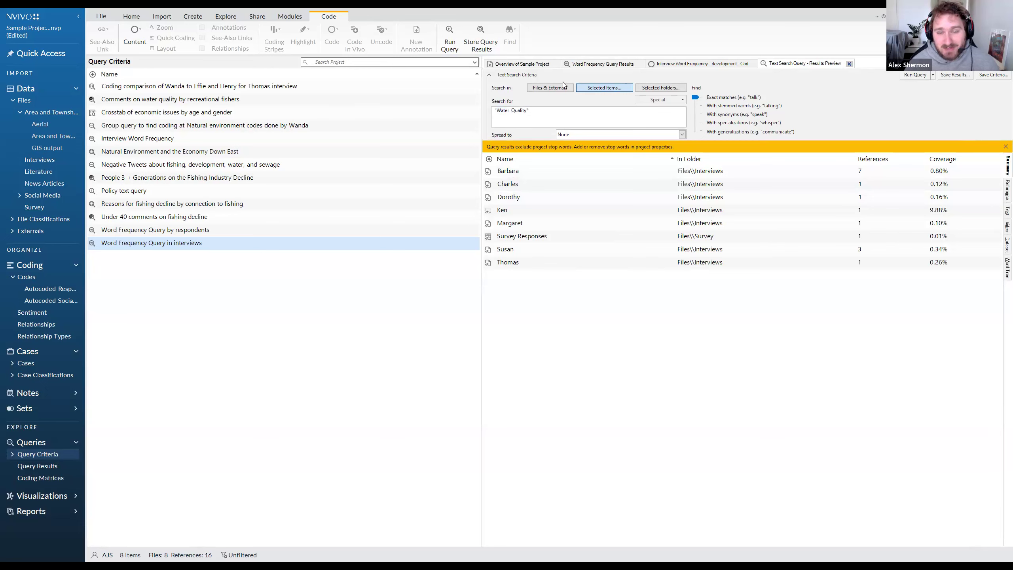
pyautogui.press('BackSpace')
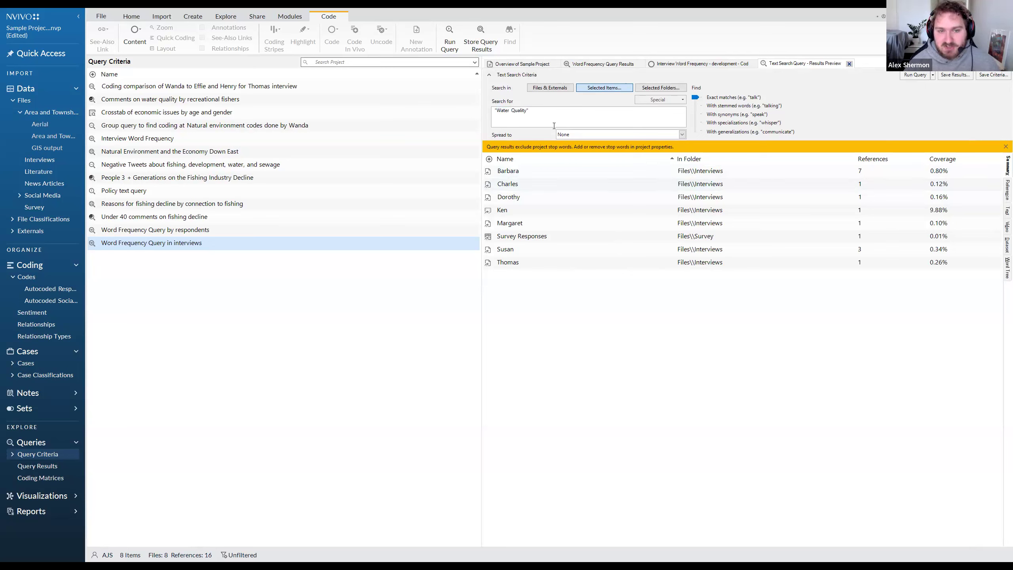
# Try running the search with a wide gap between Water and Quality inside the quotation marks.
pyautogui.hotkey('ctrl', 'a')
pyautogui.click(512, 110)
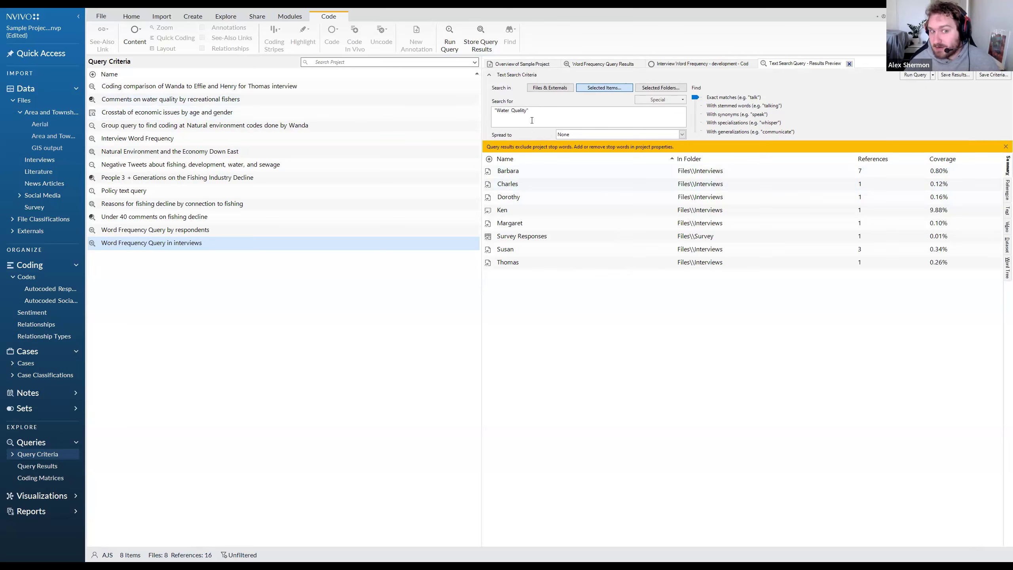
pyautogui.press('Tab')
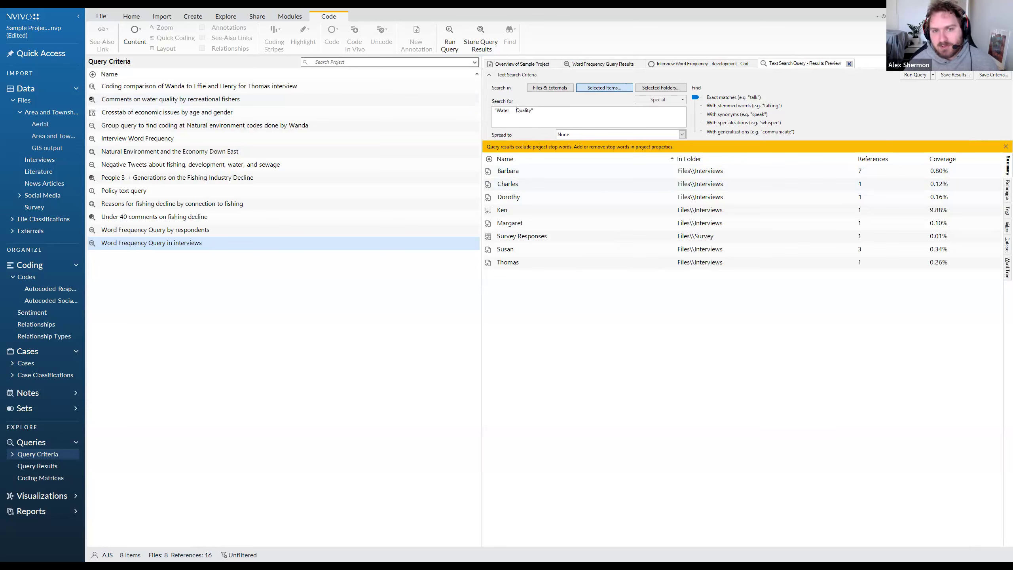
pyautogui.click(914, 76)
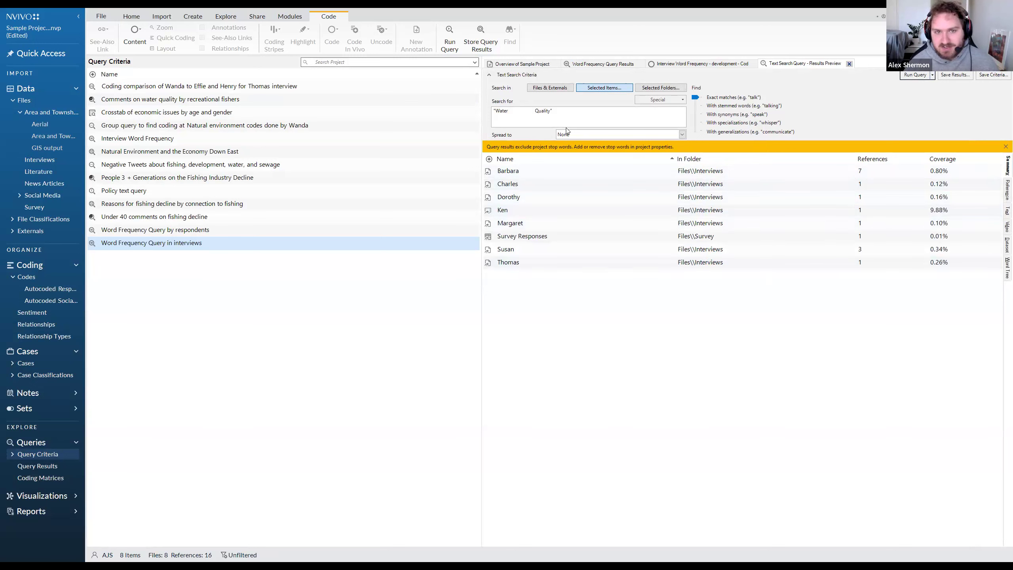
# Delete the wide gap and restore the search phrase to "Water Quality".
pyautogui.doubleClick(535, 110)
pyautogui.click(536, 110)
pyautogui.moveTo(535, 110); pyautogui.dragTo(509, 111)
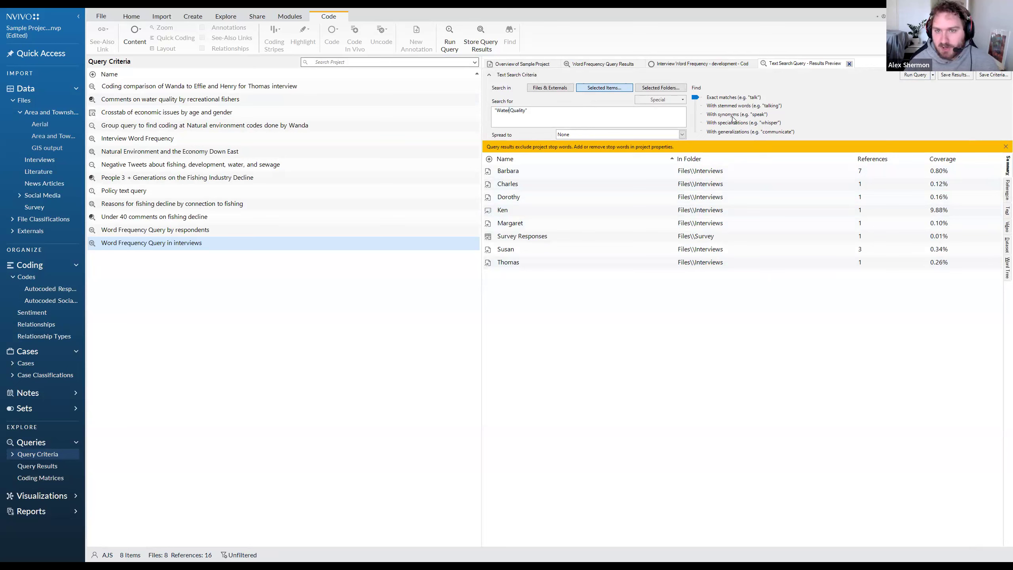
# Review the special operators for combining search terms, such as AND, OR, NOT, Fuzzy and Near.
pyautogui.click(658, 102)
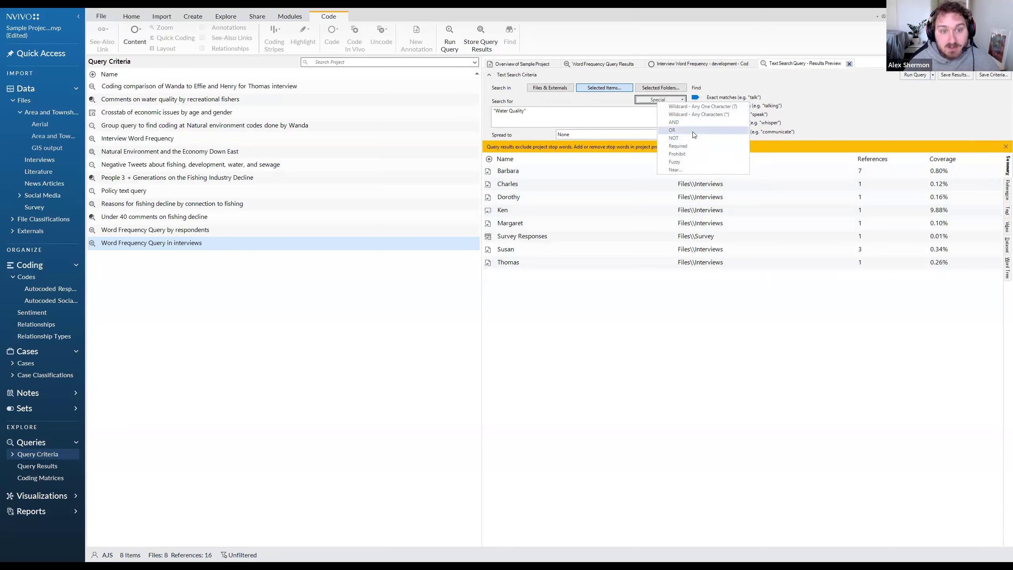
pyautogui.moveTo(581, 117); pyautogui.dragTo(495, 112)
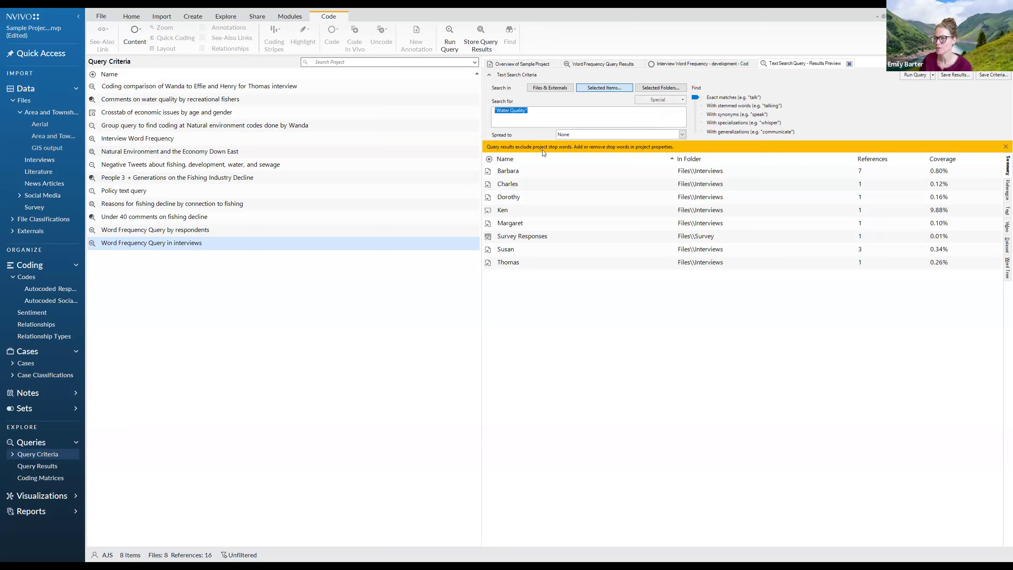
# Reopen the selection of project items and review which People cases under Interview Participants are included in the search.
pyautogui.click(601, 90)
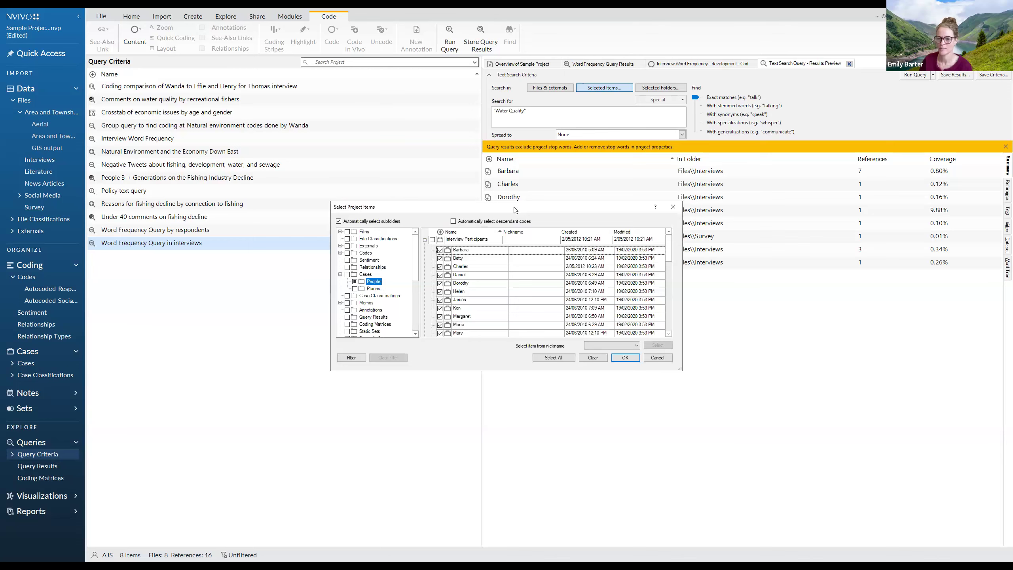
pyautogui.moveTo(514, 207); pyautogui.dragTo(750, 156)
pyautogui.moveTo(650, 204)
pyautogui.mouseDown()
pyautogui.moveTo(651, 218)
pyautogui.moveTo(657, 199)
pyautogui.moveTo(634, 196)
pyautogui.mouseUp()
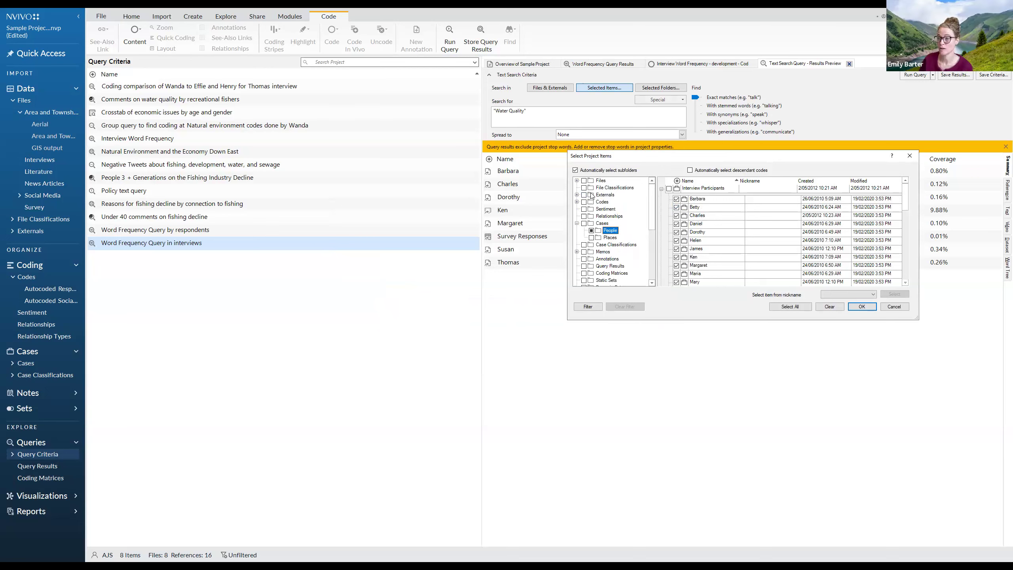
pyautogui.click(600, 225)
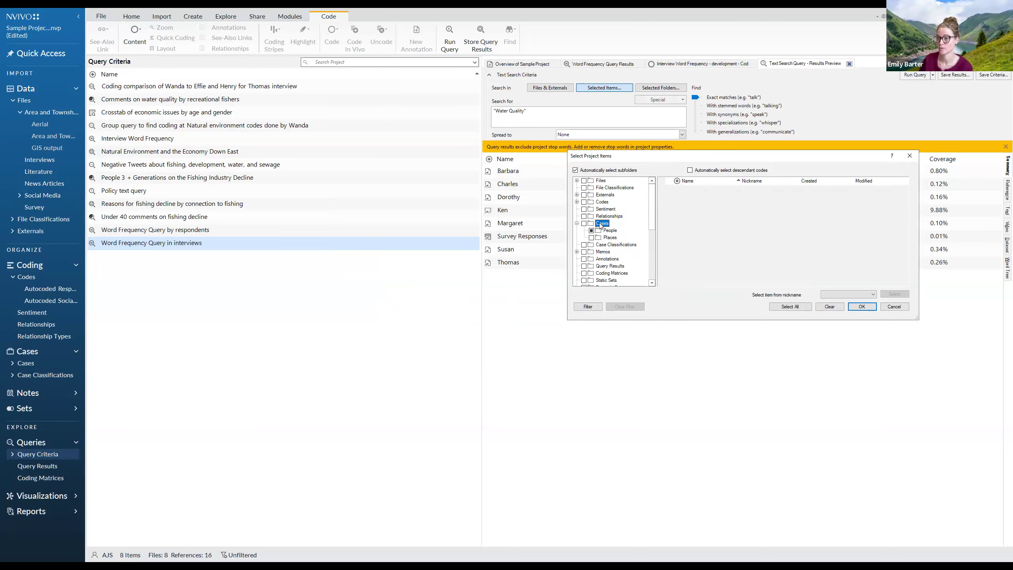
pyautogui.click(612, 232)
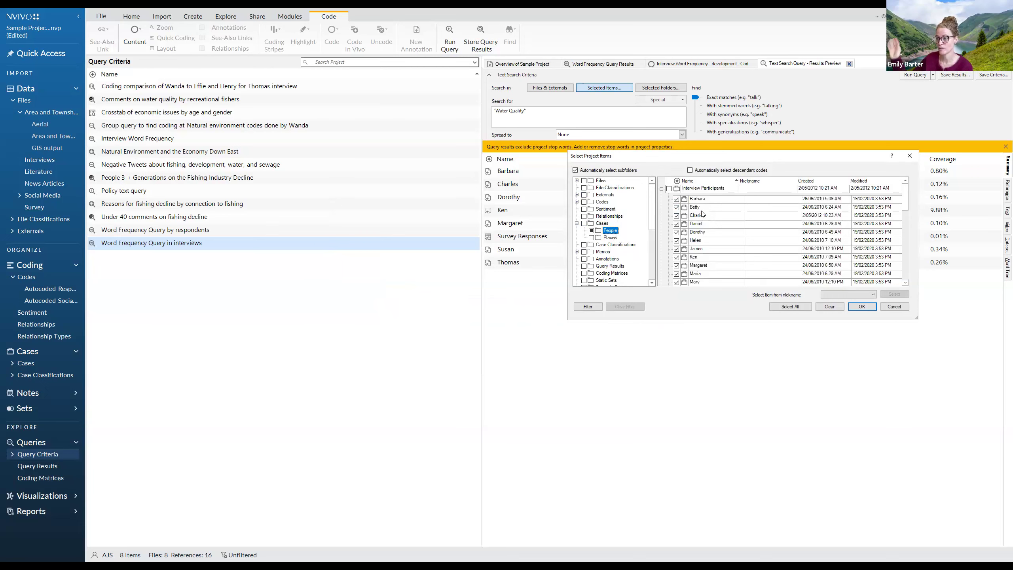
pyautogui.click(904, 217)
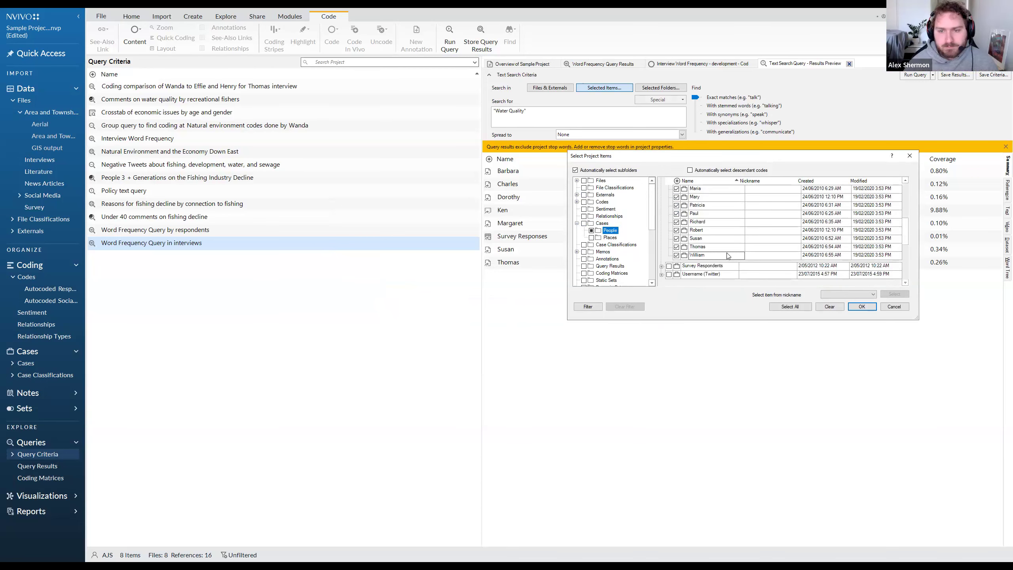
# Go through the full list of individual interviewee cases under Interview Participants again, leaving the project item selection without changes.
pyautogui.scroll(3, 701, 227)
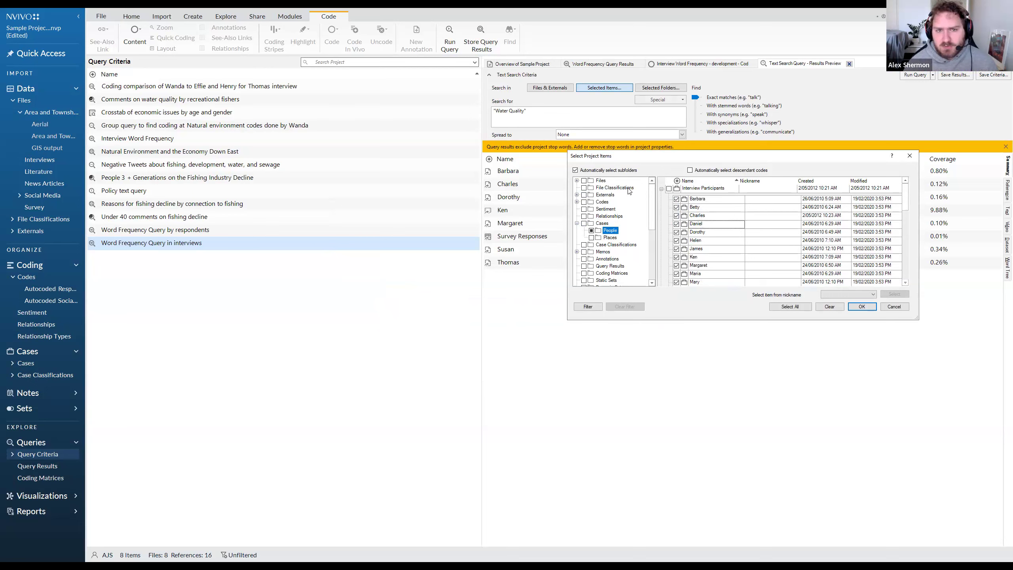
pyautogui.click(908, 156)
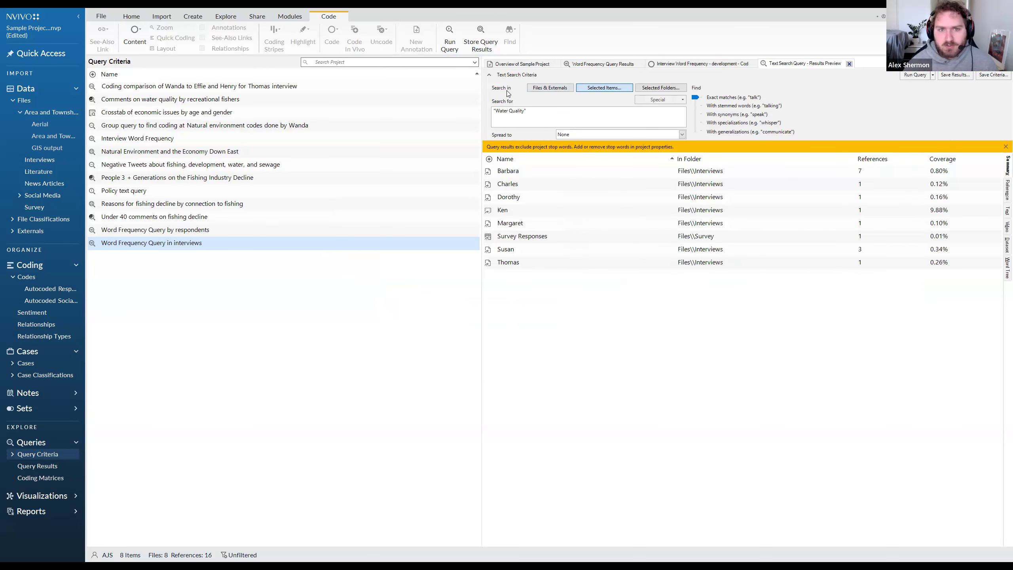
pyautogui.click(610, 88)
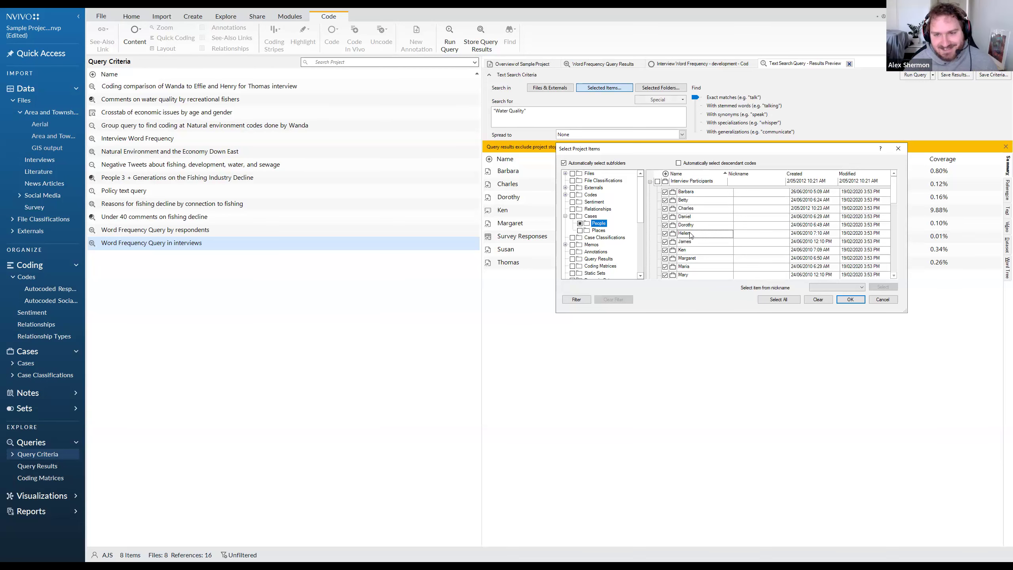
pyautogui.scroll(-2, 691, 259)
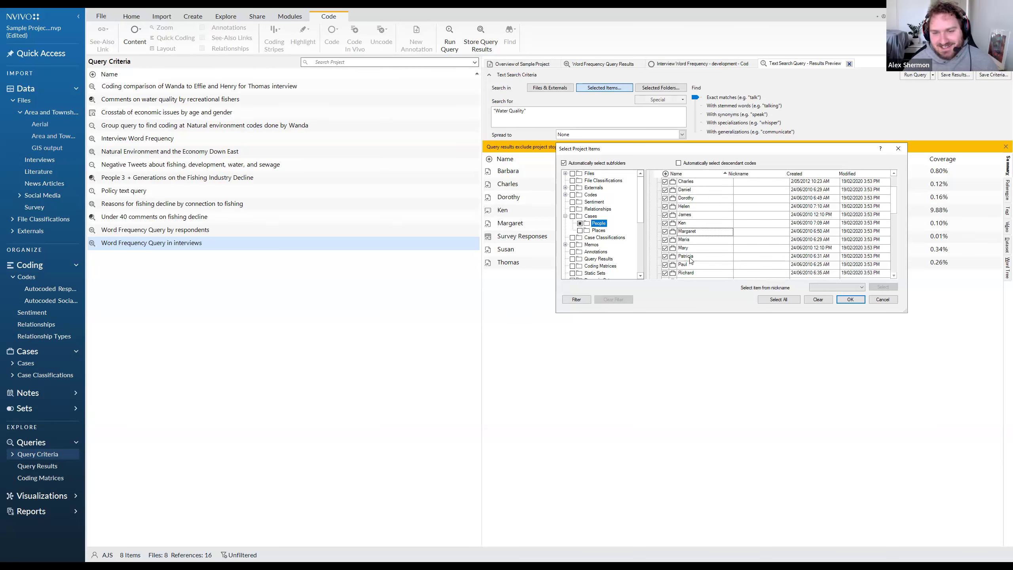
pyautogui.scroll(3, 694, 247)
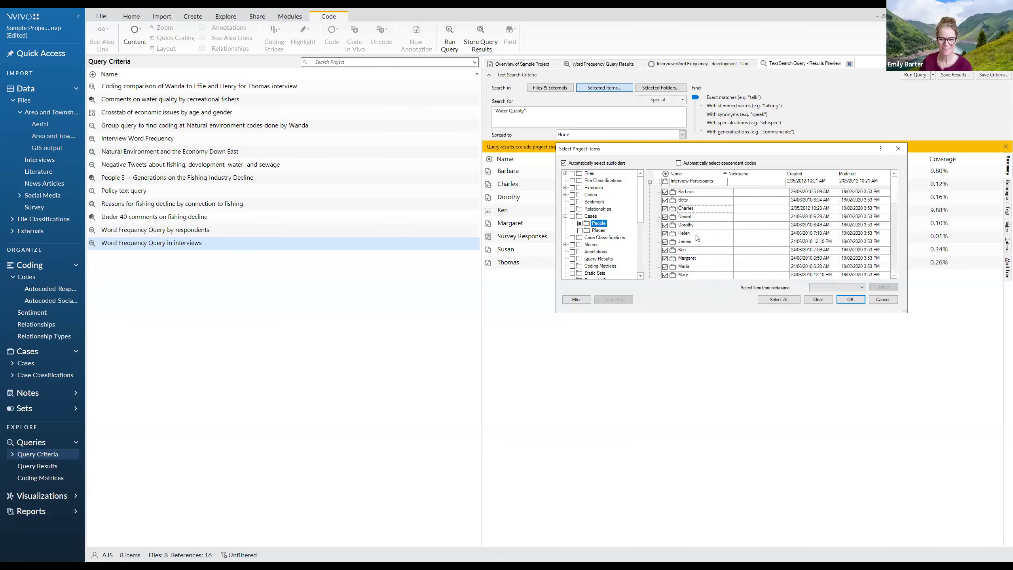
pyautogui.scroll(-3, 696, 236)
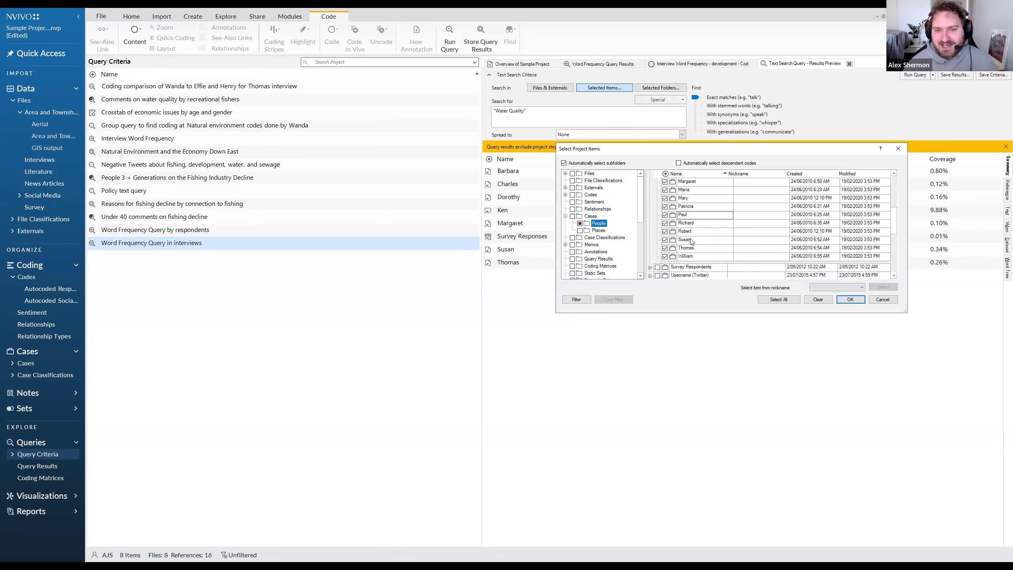
pyautogui.scroll(3, 691, 241)
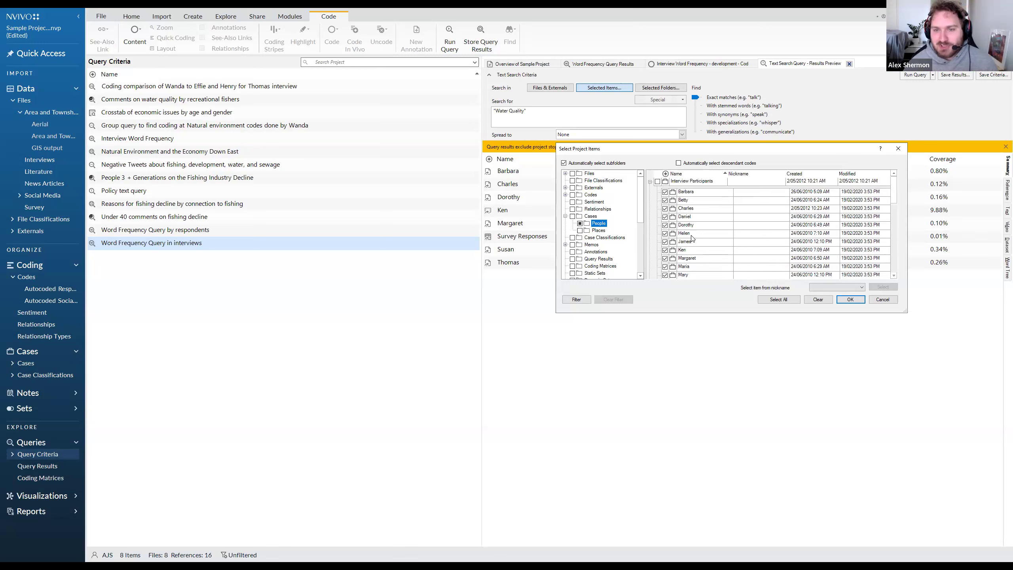
pyautogui.click(894, 150)
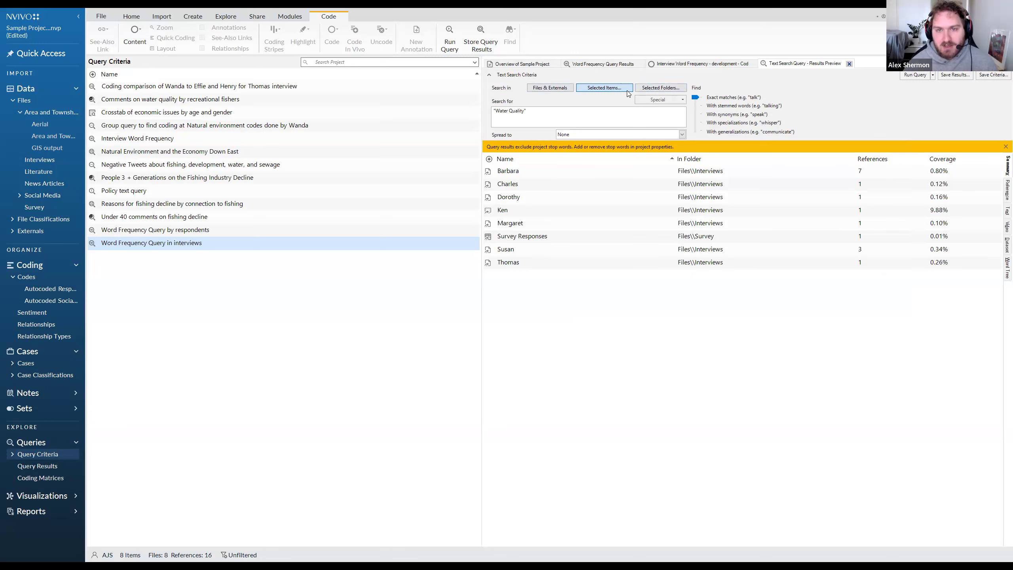
# Reopen the search's project item selection and clear the whole Cases folder, including its People and Places subfolders.
pyautogui.click(604, 89)
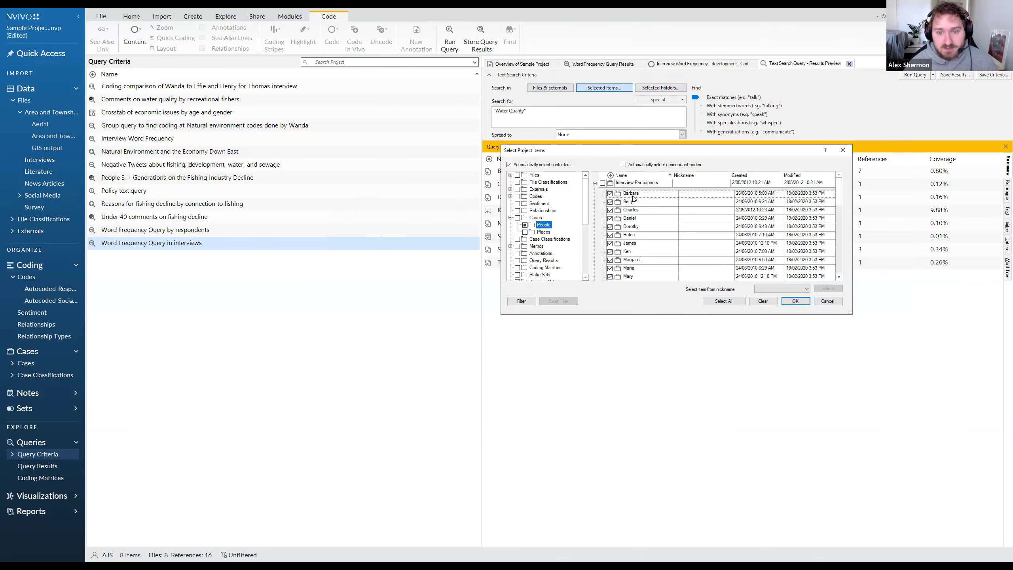
pyautogui.click(533, 218)
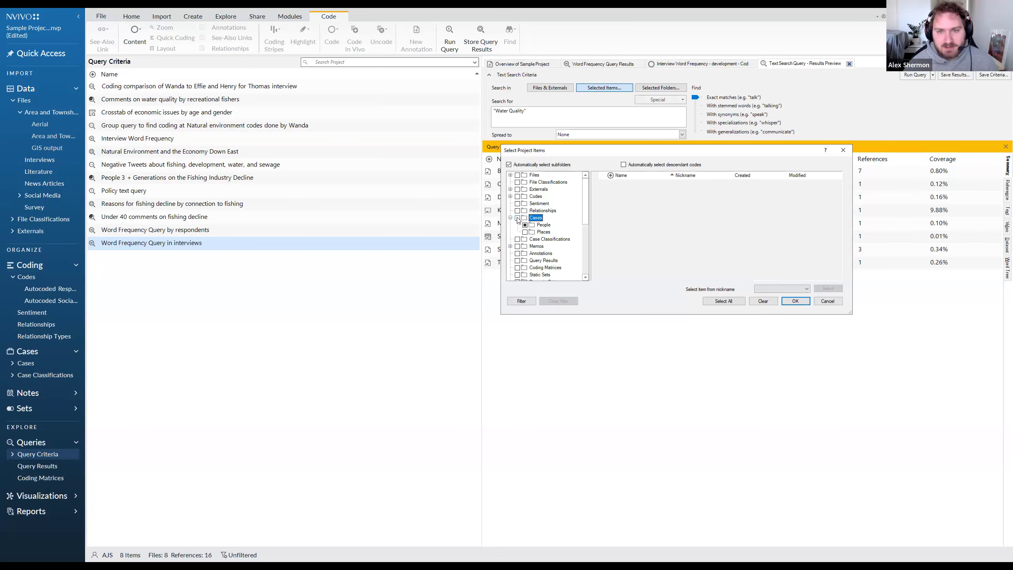
pyautogui.click(517, 218)
pyautogui.click(545, 225)
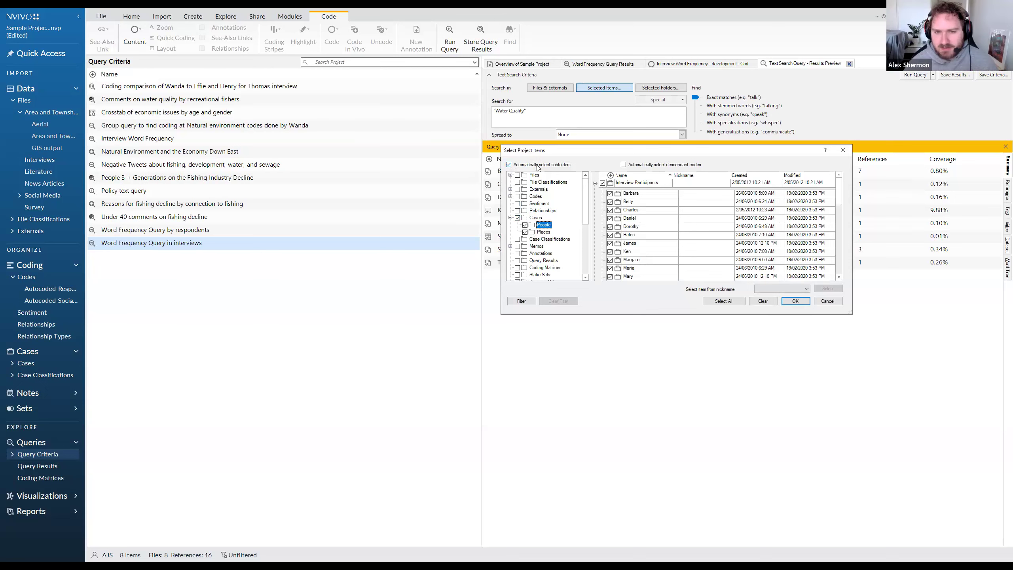
pyautogui.click(518, 217)
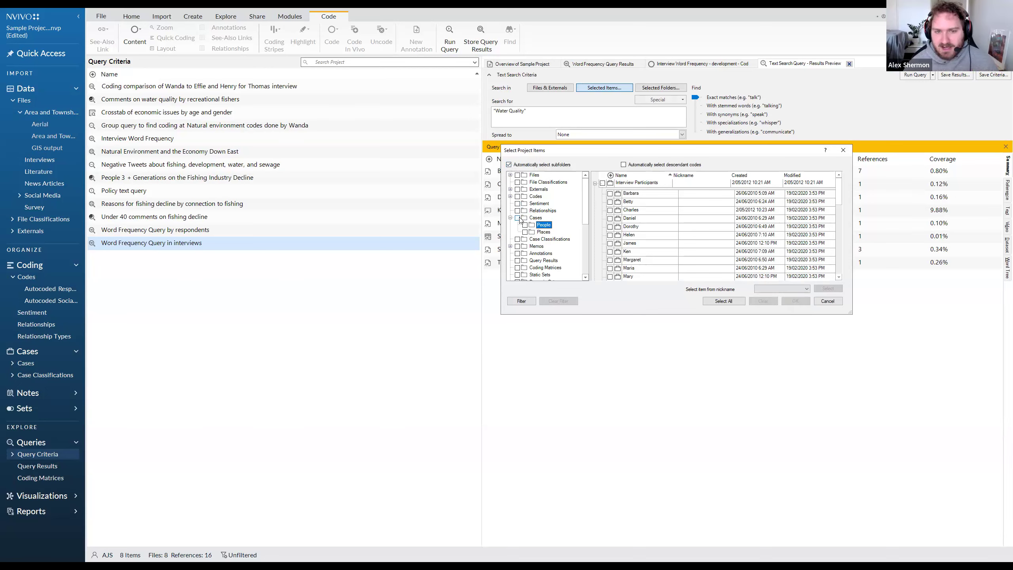
# Include every individual interviewee case under Interview Participants, but not the parent case itself, and apply the item selection to the search.
pyautogui.click(610, 193)
pyautogui.click(610, 202)
pyautogui.click(610, 210)
pyautogui.click(610, 218)
pyautogui.click(610, 227)
pyautogui.click(610, 235)
pyautogui.click(610, 243)
pyautogui.click(609, 252)
pyautogui.click(609, 259)
pyautogui.scroll(-1, 611, 260)
pyautogui.click(610, 241)
pyautogui.click(610, 249)
pyautogui.click(610, 257)
pyautogui.scroll(-1, 612, 261)
pyautogui.click(610, 241)
pyautogui.click(610, 249)
pyautogui.click(610, 257)
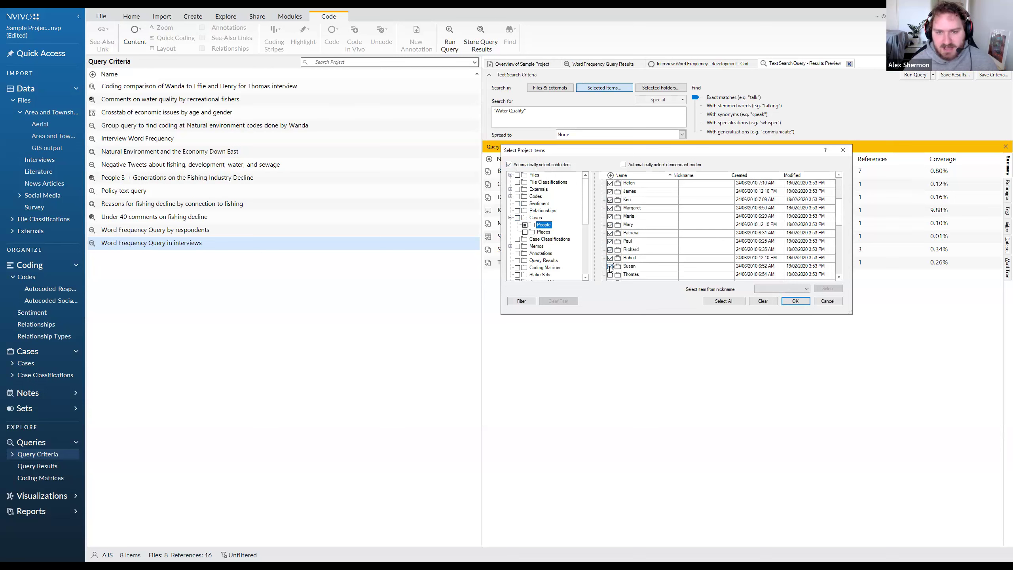
pyautogui.click(610, 266)
pyautogui.scroll(-1, 613, 263)
pyautogui.click(611, 250)
pyautogui.click(611, 258)
pyautogui.scroll(3, 634, 254)
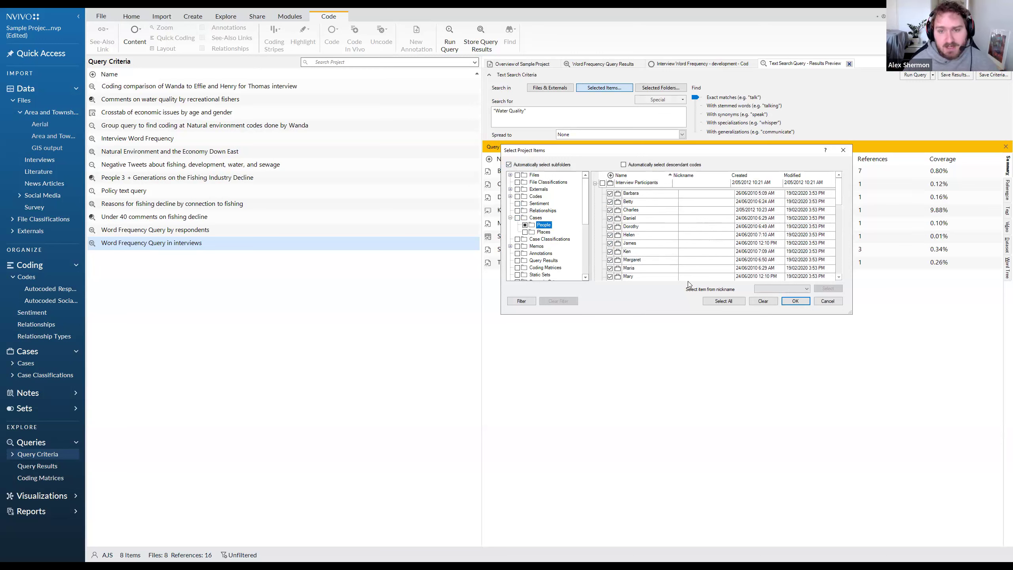
pyautogui.click(794, 300)
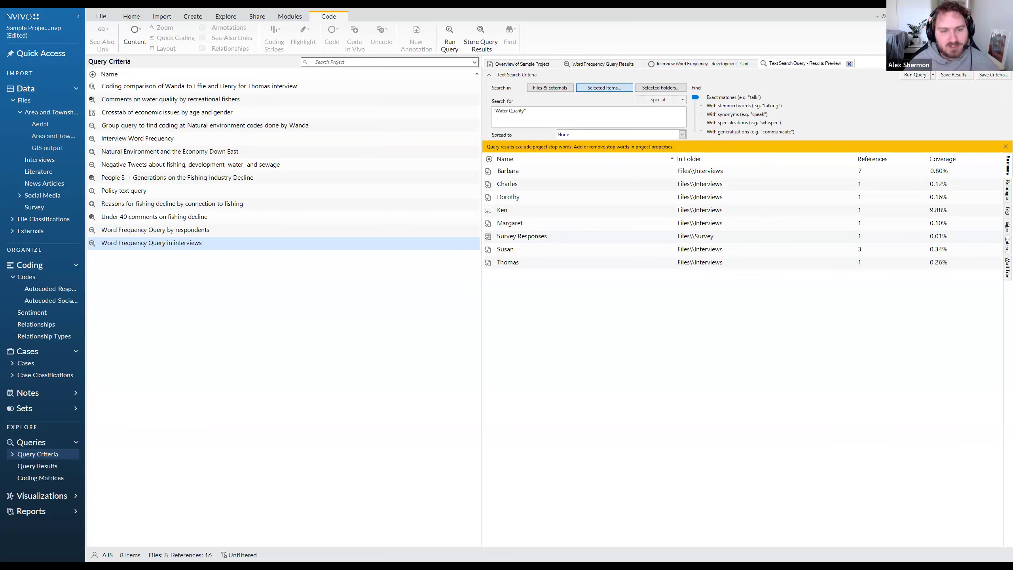
# Switch to the presentation slide listing the text search, matrix code and cross-table challenges.
pyautogui.hotkey('alt', 'Tab')
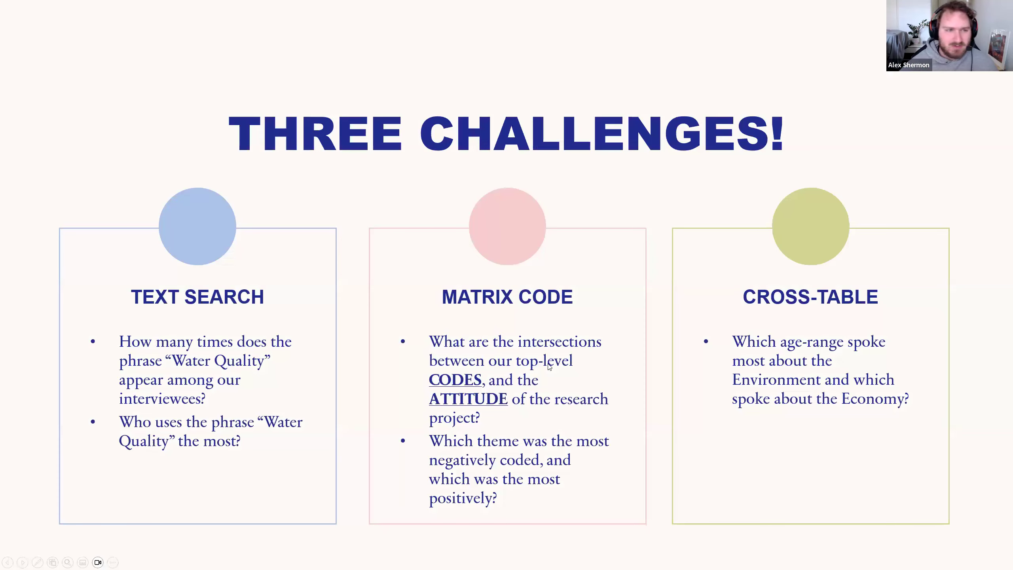
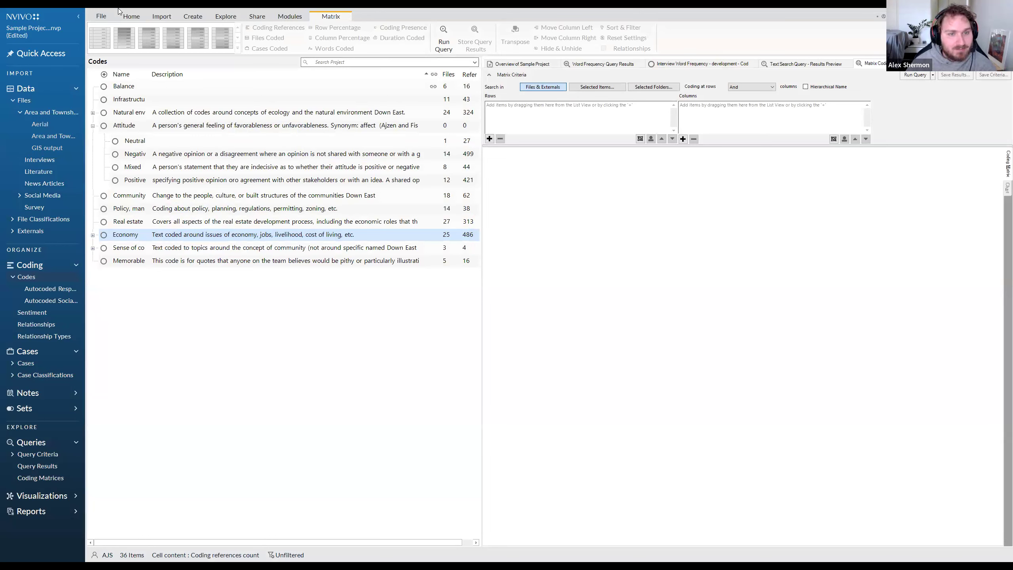
# Start a new matrix coding query and add the Neutral, Negative, Mixed and Positive codes under Attitude as its rows.
pyautogui.click(226, 17)
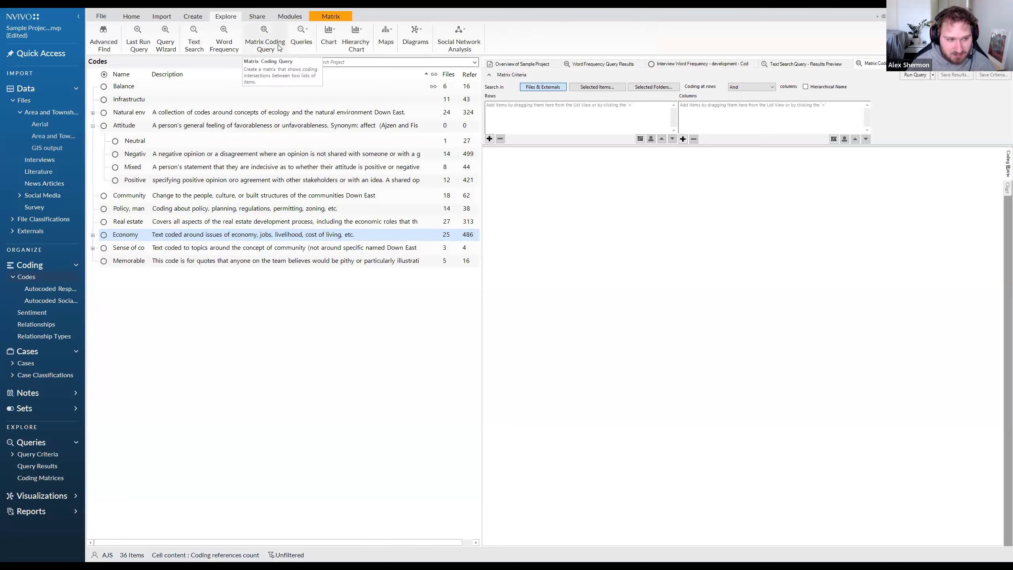
pyautogui.click(77, 393)
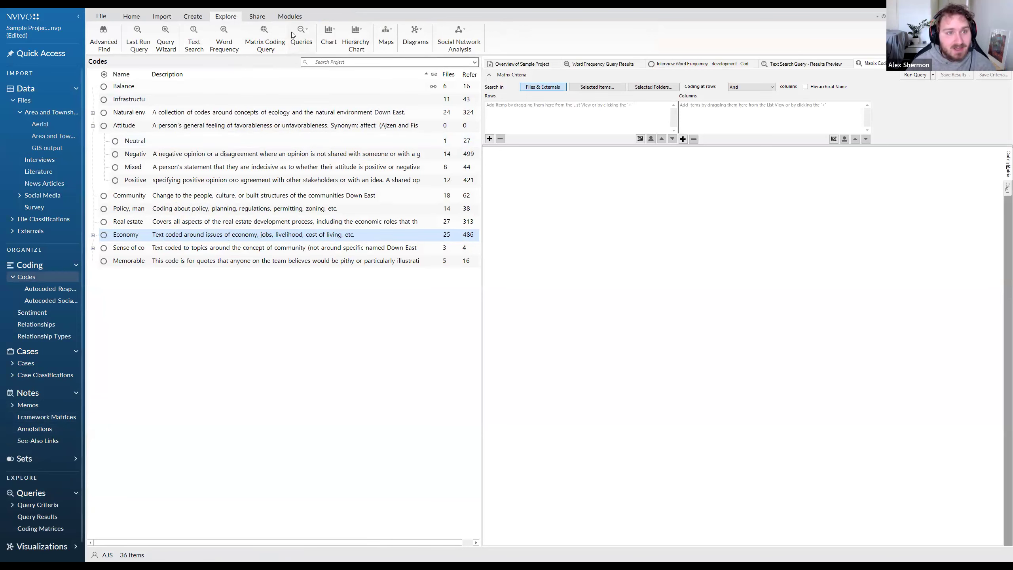
pyautogui.click(263, 39)
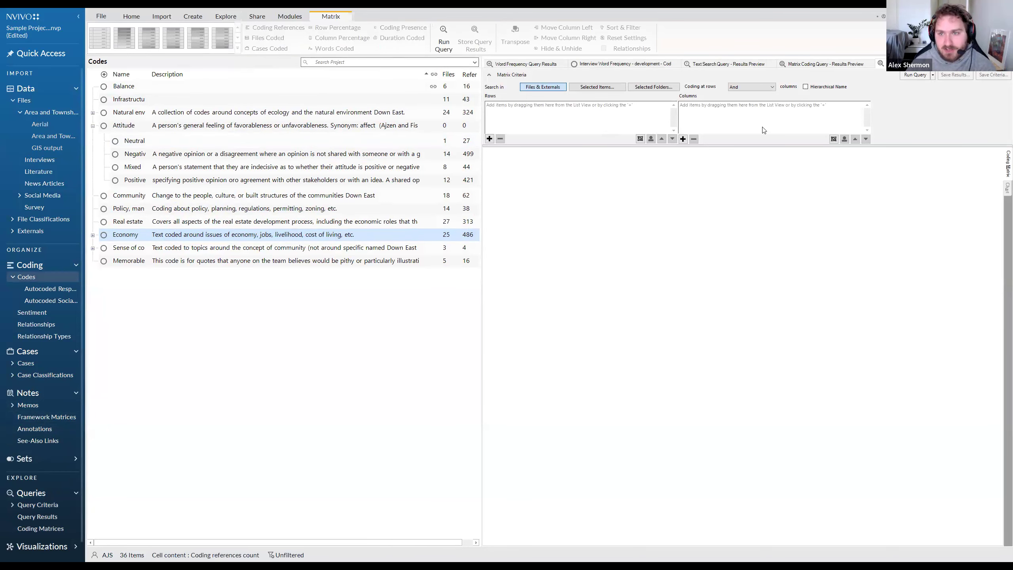
pyautogui.moveTo(774, 207)
pyautogui.mouseDown()
pyautogui.moveTo(557, 215)
pyautogui.moveTo(774, 207)
pyautogui.mouseUp()
pyautogui.click(601, 205)
pyautogui.doubleClick(650, 206)
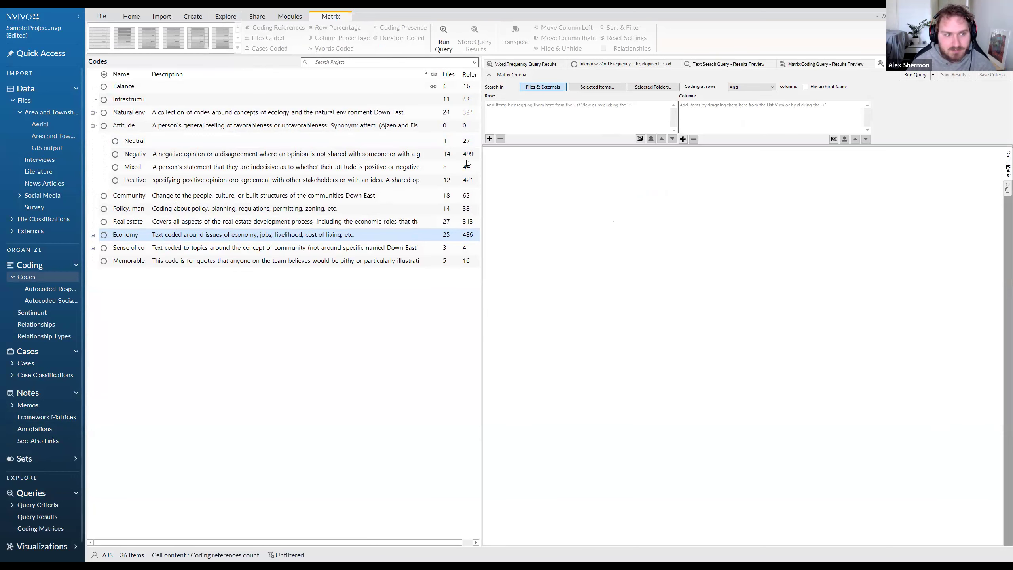
pyautogui.click(157, 145)
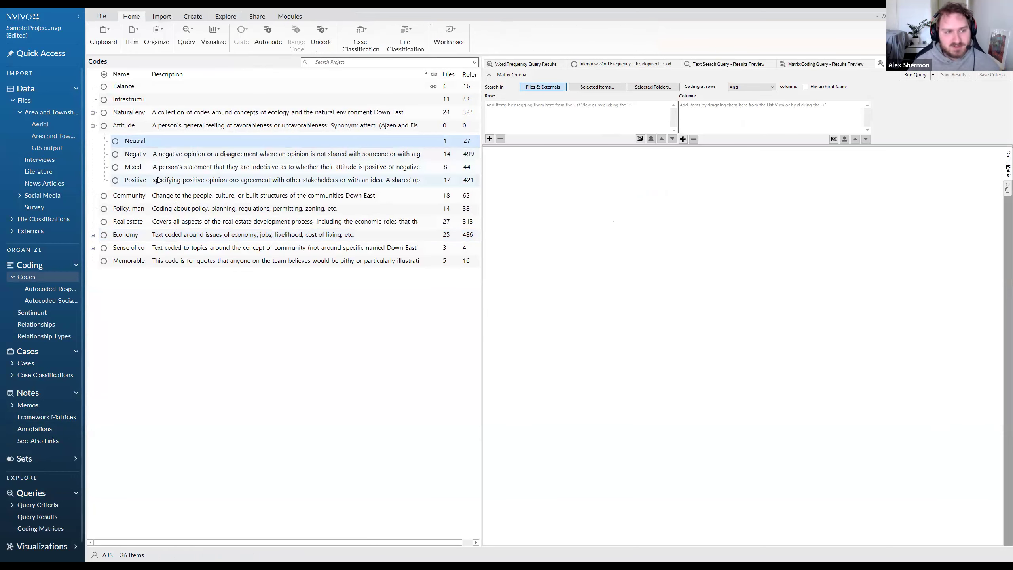
pyautogui.keyDown('shift'); pyautogui.click(159, 180); pyautogui.keyUp('shift')
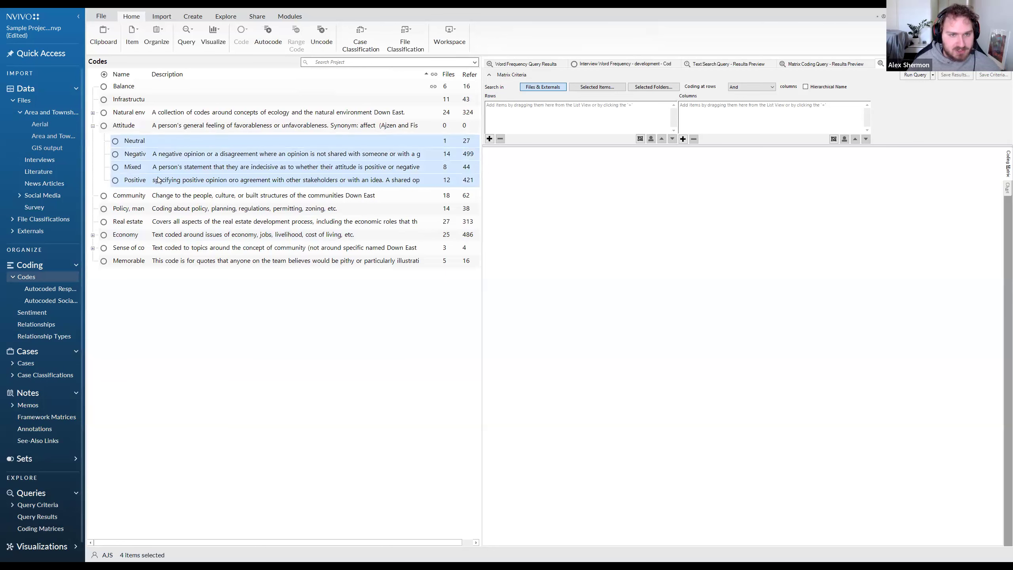
pyautogui.moveTo(145, 142); pyautogui.dragTo(559, 115)
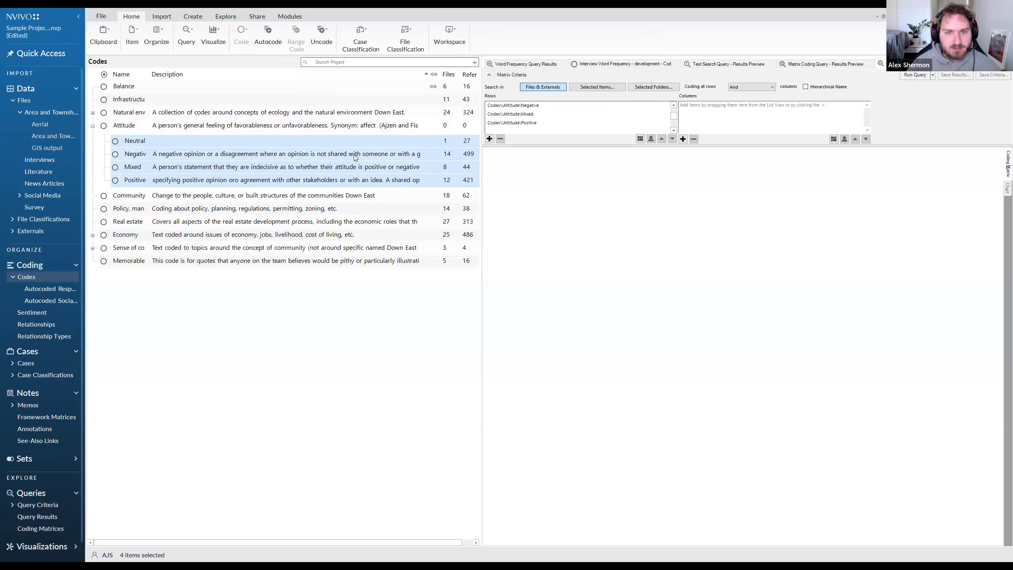
# Add all top-level codes except Attitude and the memorable quotes code as the columns of the matrix criteria.
pyautogui.moveTo(119, 195); pyautogui.dragTo(129, 248)
pyautogui.keyDown('ctrl'); pyautogui.click(155, 114); pyautogui.keyUp('ctrl')
pyautogui.keyDown('ctrl'); pyautogui.click(155, 100); pyautogui.keyUp('ctrl')
pyautogui.keyDown('ctrl'); pyautogui.click(155, 87); pyautogui.keyUp('ctrl')
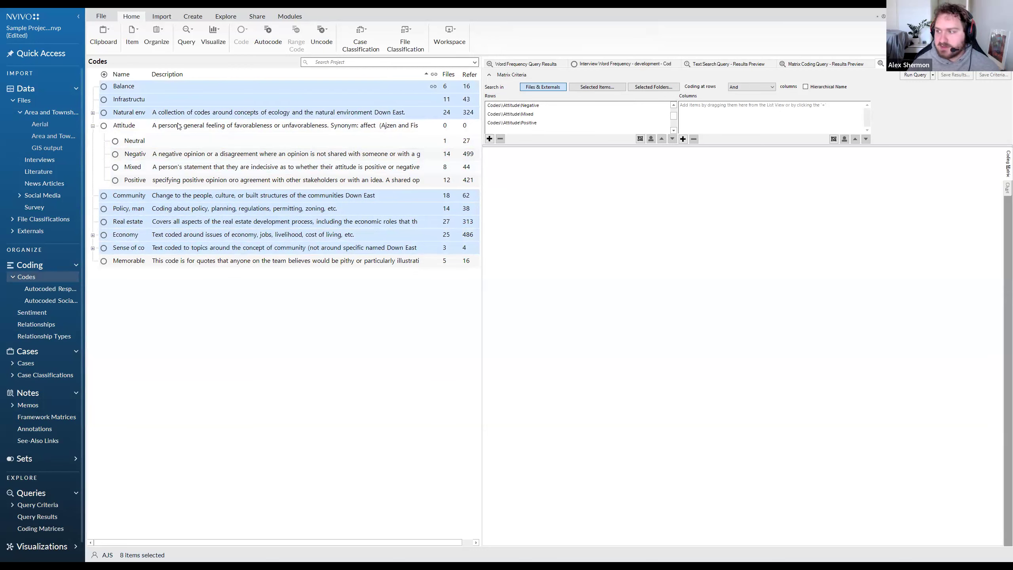
pyautogui.moveTo(156, 120); pyautogui.dragTo(738, 116)
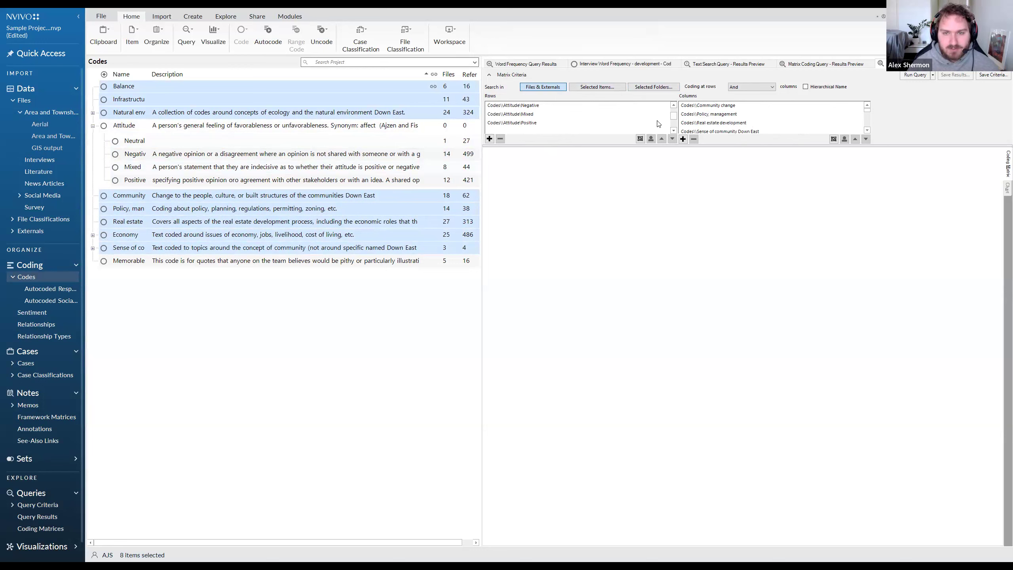
pyautogui.click(531, 123)
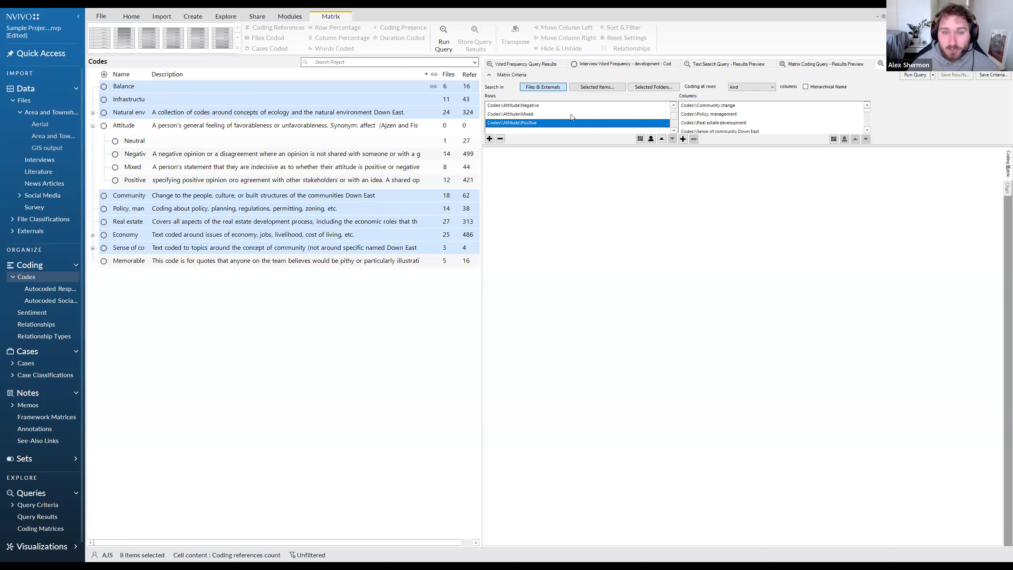
pyautogui.scroll(1, 534, 106)
pyautogui.click(534, 106)
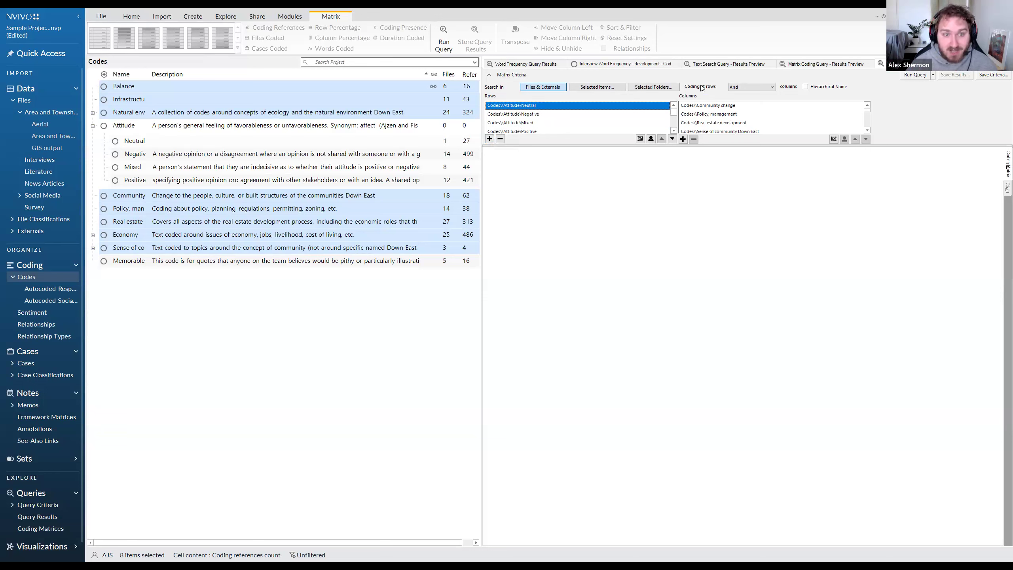
# Look at the proximity options of the Near operator between rows and columns, leave them unchanged, and restore the And operator.
pyautogui.click(744, 88)
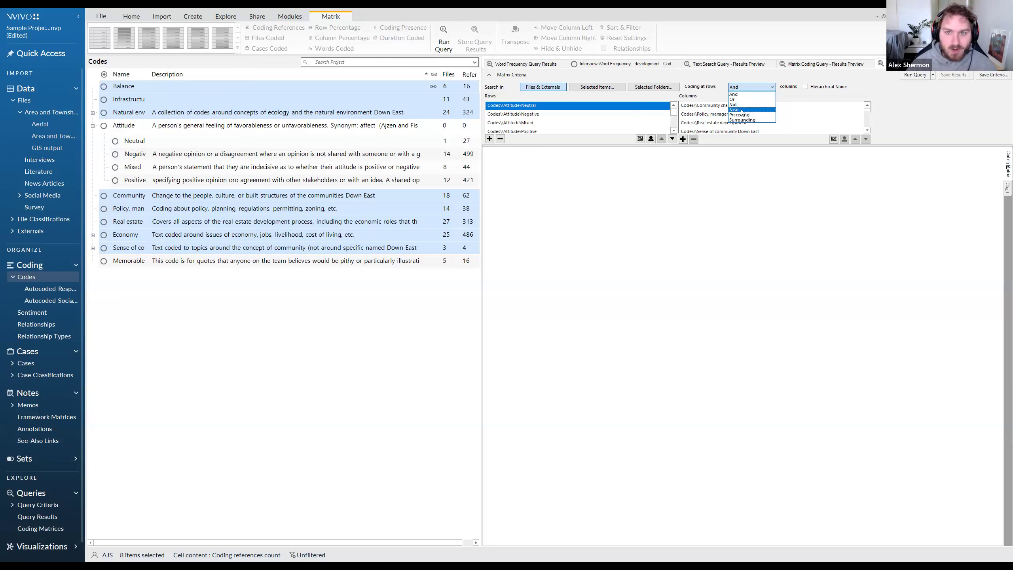
pyautogui.click(741, 110)
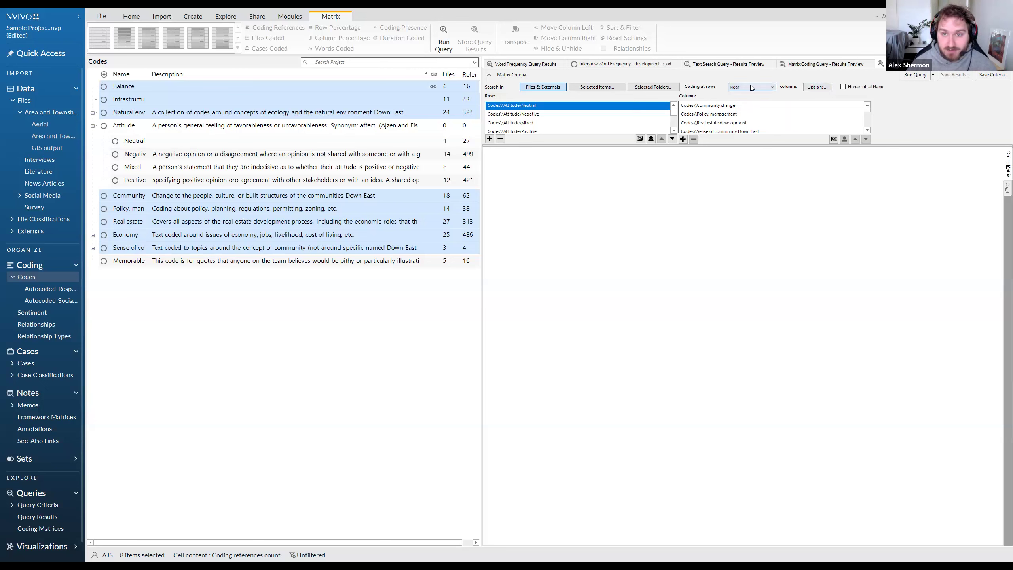
pyautogui.click(817, 87)
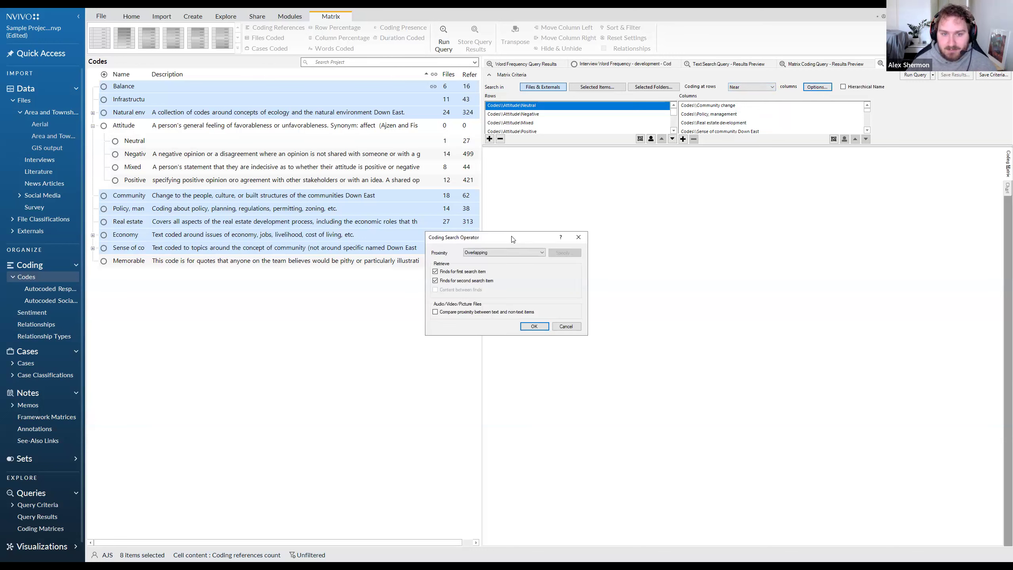
pyautogui.moveTo(494, 237); pyautogui.dragTo(637, 196)
pyautogui.click(639, 211)
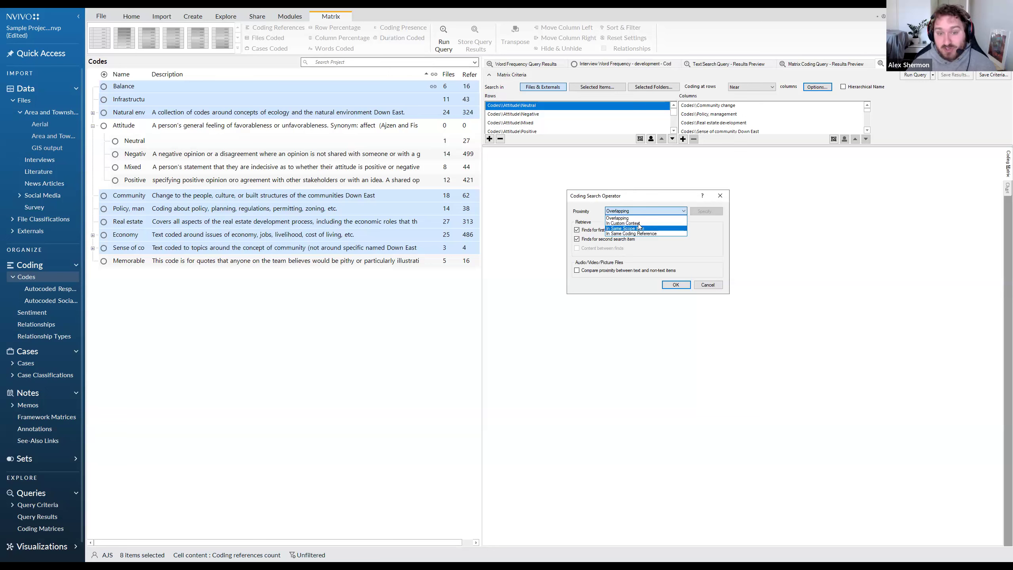
pyautogui.click(720, 196)
pyautogui.click(763, 86)
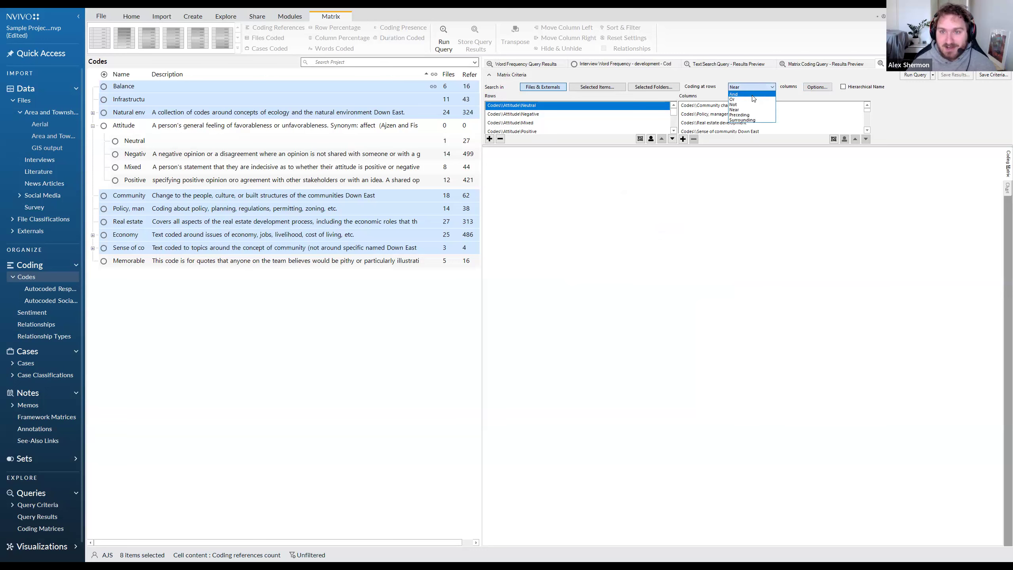
pyautogui.click(752, 95)
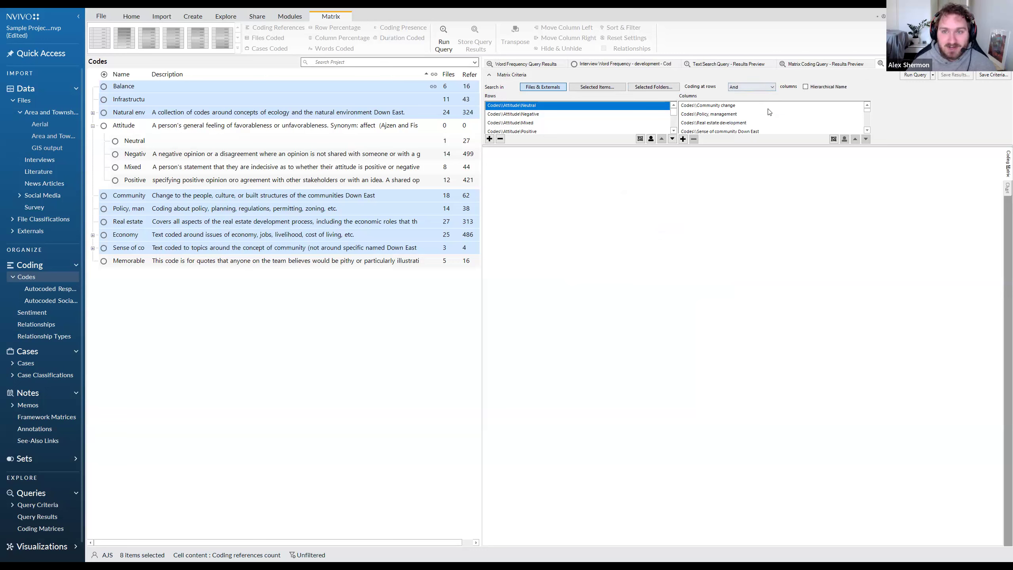
# Run the matrix coding query on the attitude rows and topic columns.
pyautogui.click(911, 75)
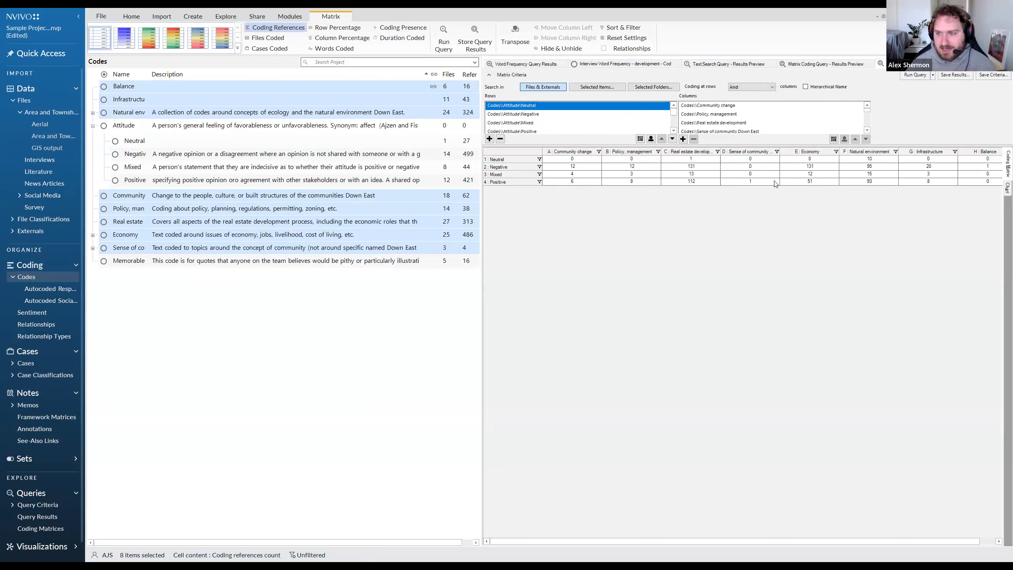
pyautogui.click(751, 174)
pyautogui.moveTo(678, 543); pyautogui.dragTo(769, 545)
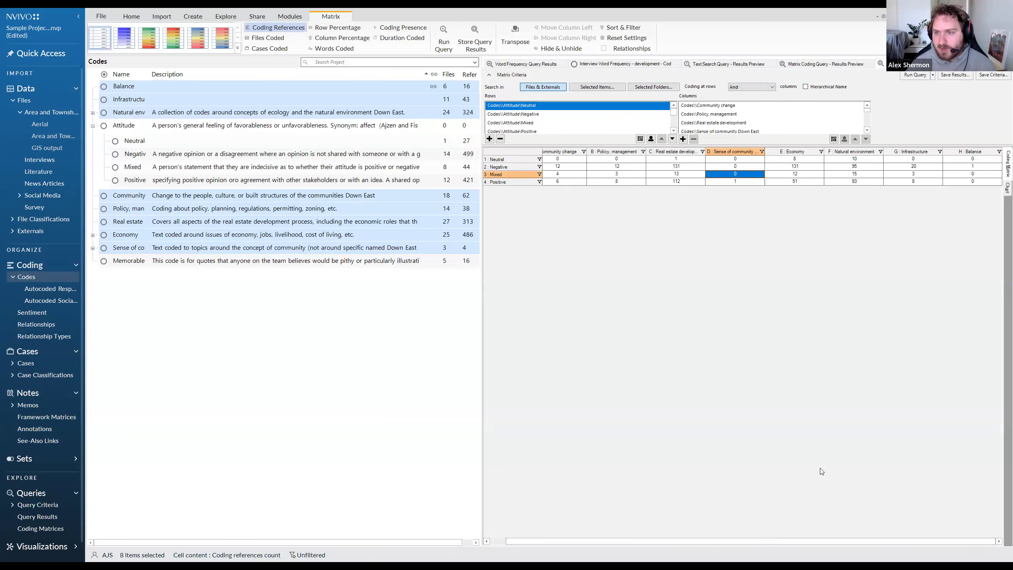
# Compare the coding reference counts of the attitude rows across the Natural environment, Policy, management and Real estate development columns.
pyautogui.click(853, 181)
pyautogui.click(847, 174)
pyautogui.click(844, 167)
pyautogui.click(838, 159)
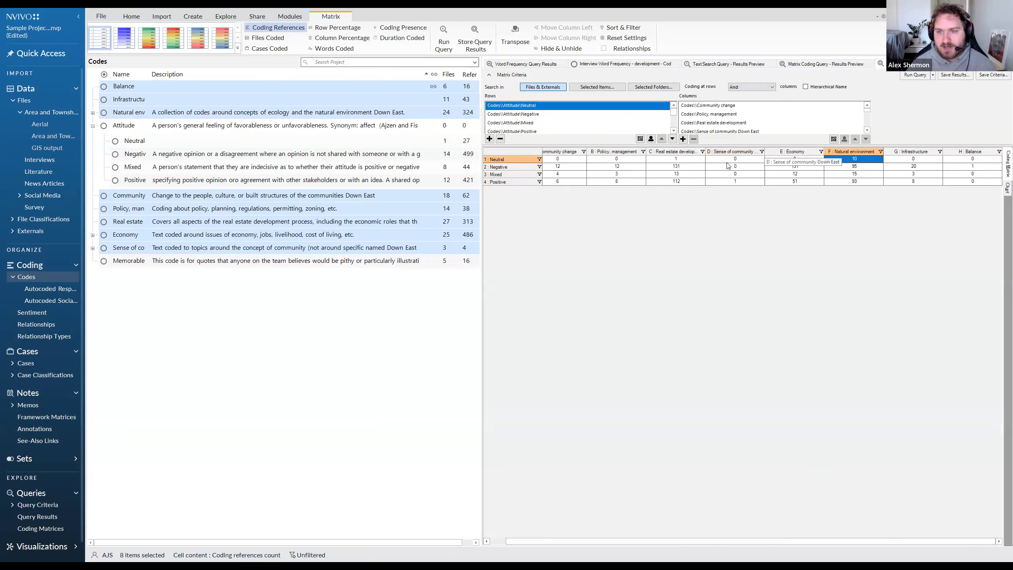
pyautogui.click(620, 160)
pyautogui.click(619, 167)
pyautogui.click(678, 167)
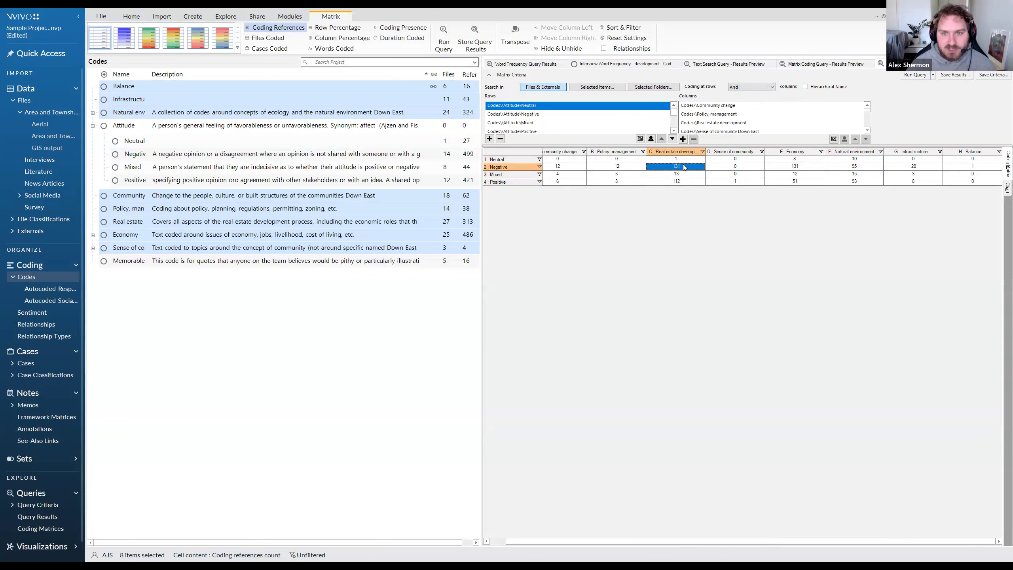
pyautogui.click(637, 168)
pyautogui.click(675, 170)
pyautogui.click(628, 168)
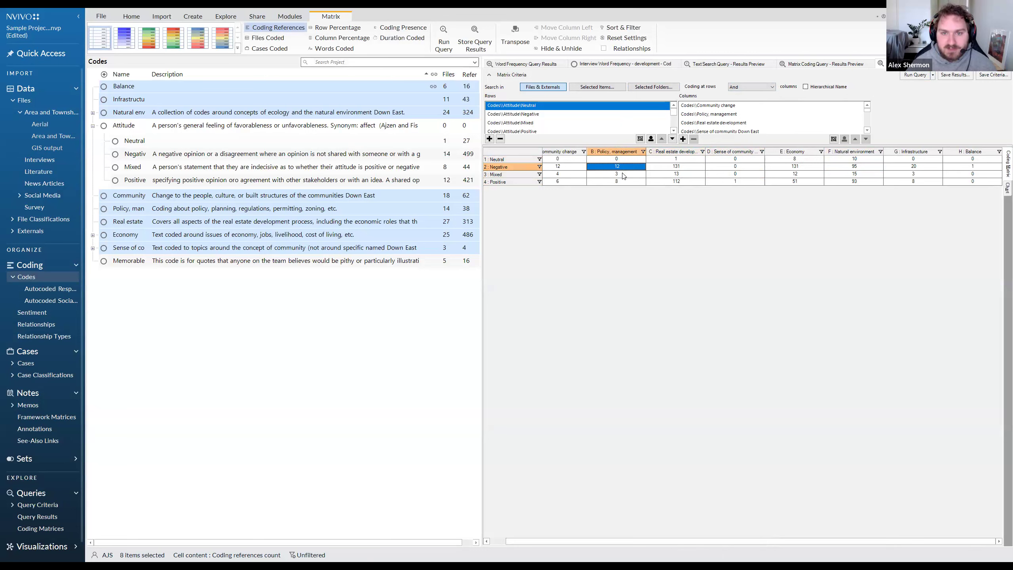
# Open the cell where Mixed meets Policy, management and read the coded references behind it.
pyautogui.click(624, 175)
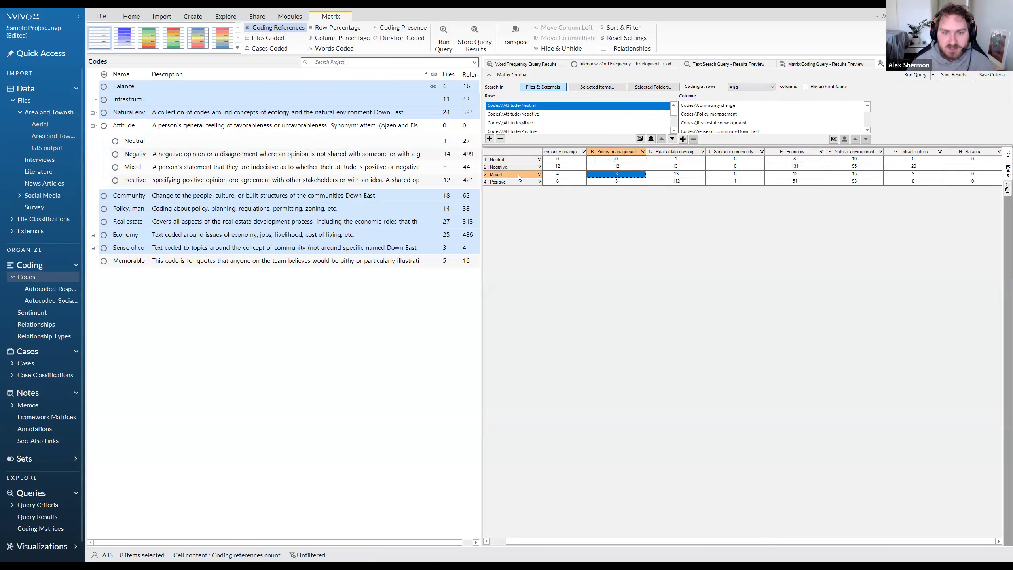
pyautogui.doubleClick(607, 175)
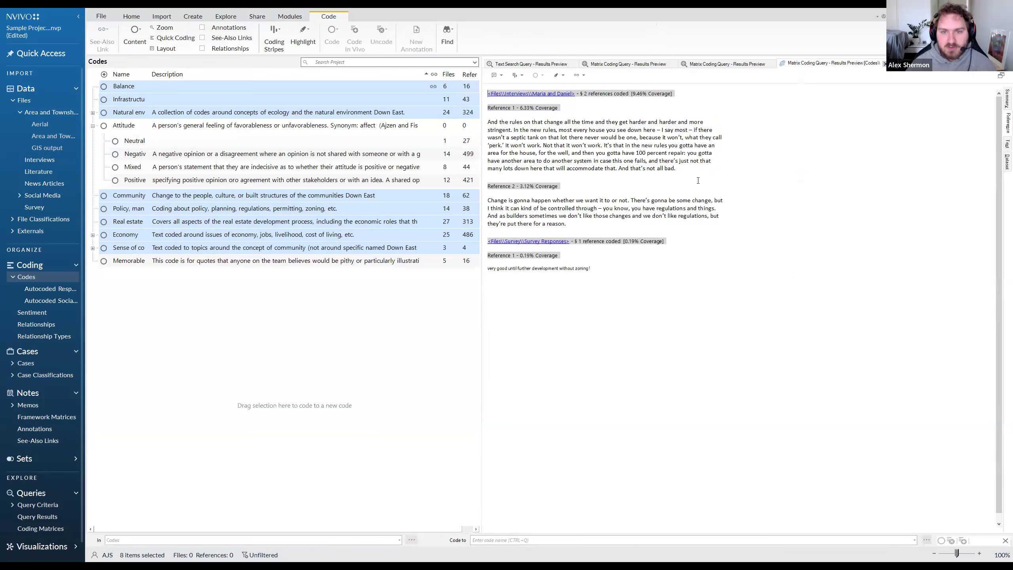
pyautogui.moveTo(710, 168); pyautogui.dragTo(486, 121)
pyautogui.moveTo(694, 224); pyautogui.dragTo(485, 200)
pyautogui.moveTo(593, 268); pyautogui.dragTo(486, 268)
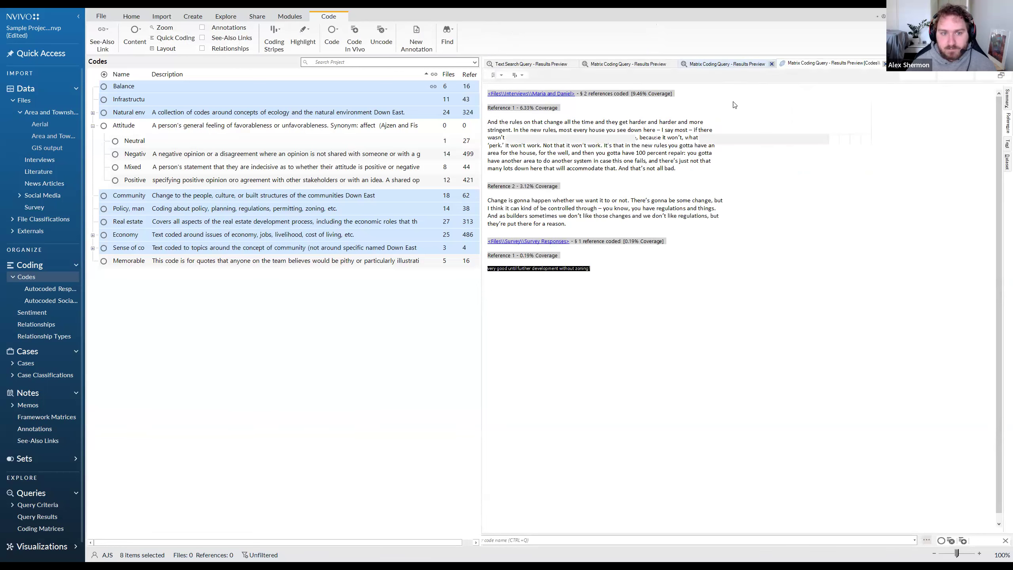
# Return to the matrix results and compare the attitude counts for Real estate development and Economy, especially in the Negative row.
pyautogui.click(738, 66)
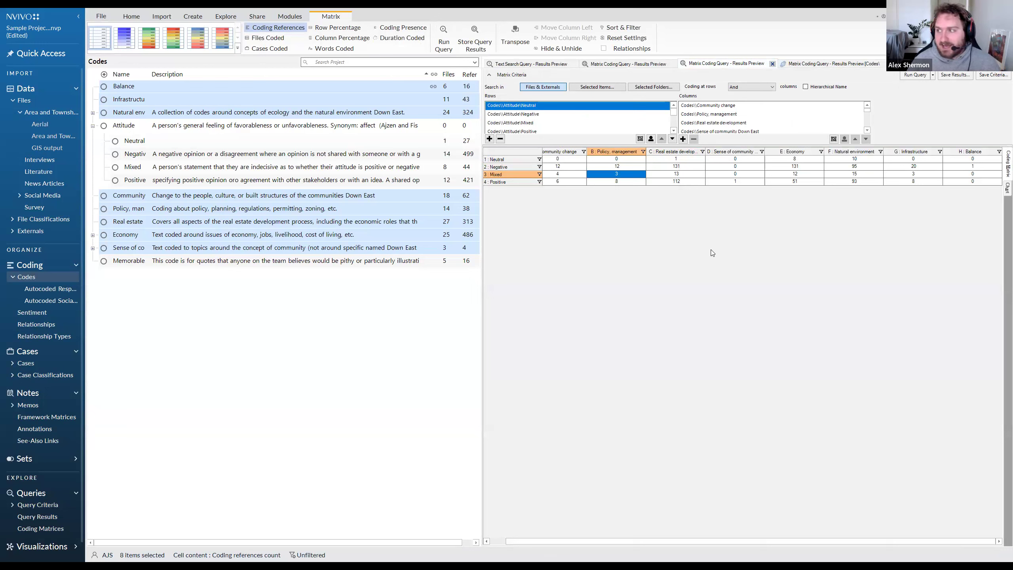
pyautogui.click(668, 174)
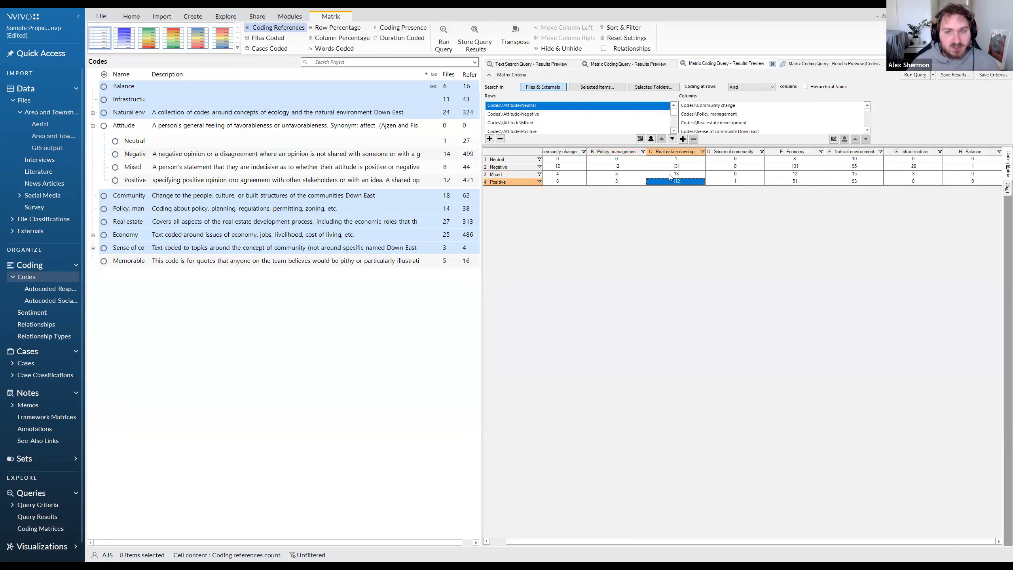
pyautogui.click(669, 167)
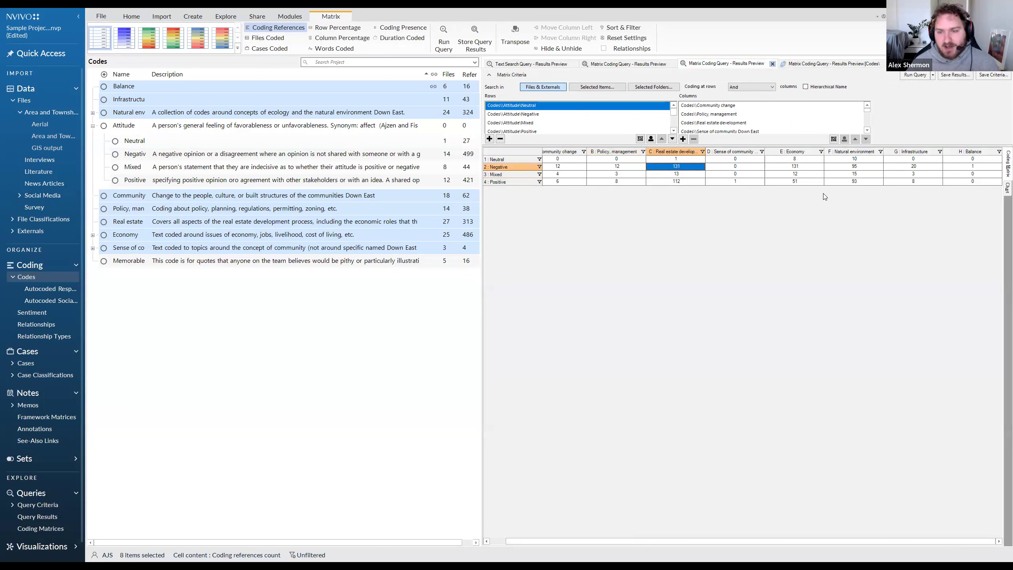
pyautogui.click(748, 167)
pyautogui.click(788, 168)
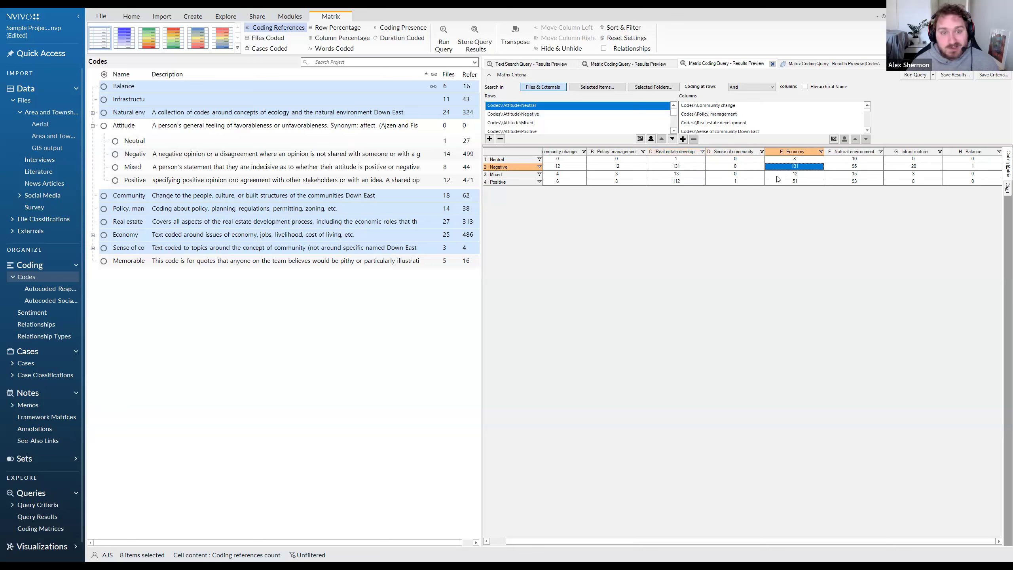
pyautogui.click(666, 169)
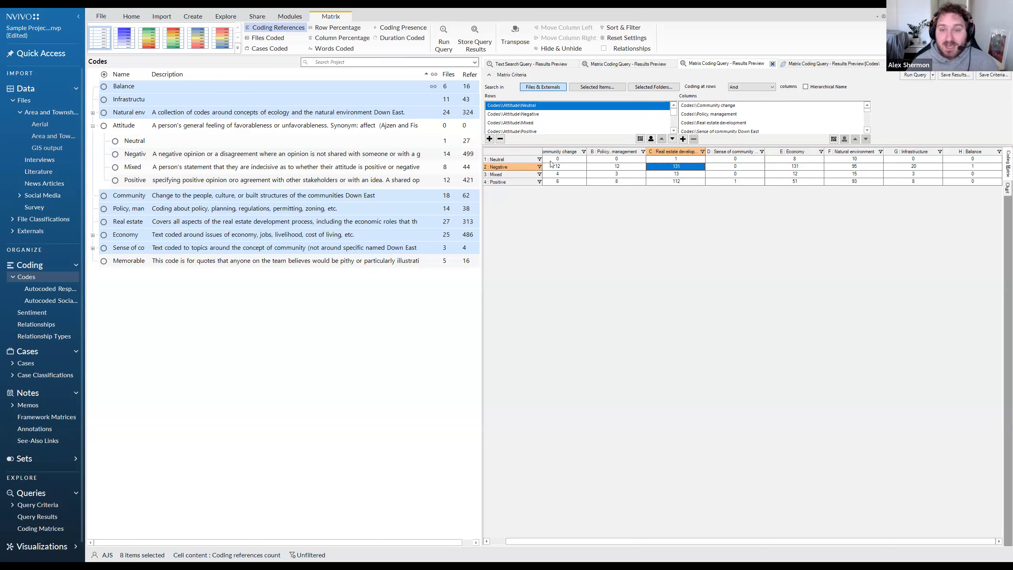
# Try the blue shading on the matrix, apply the green-yellow-red shading instead, and display the cell content as column percentages.
pyautogui.click(124, 37)
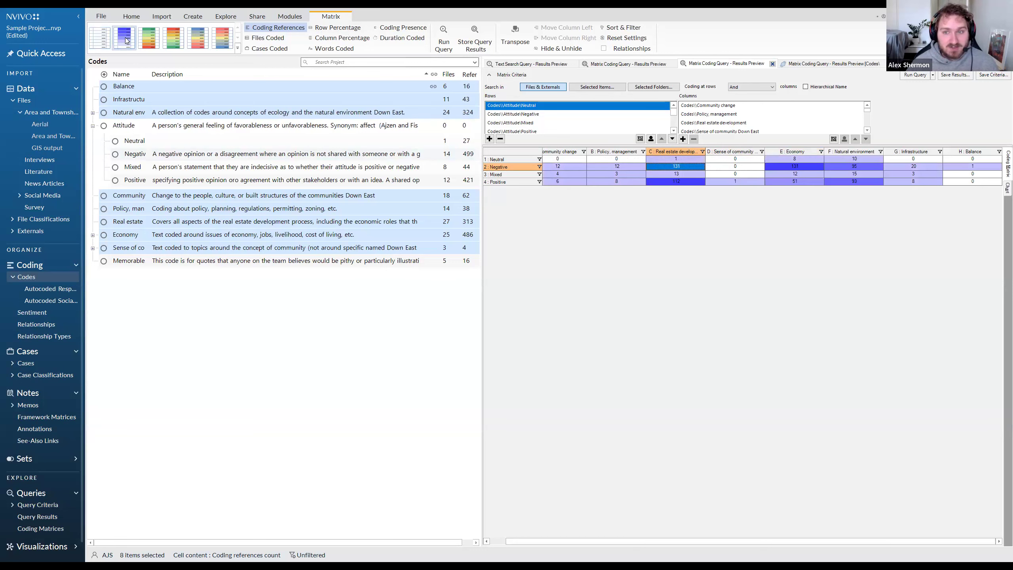
pyautogui.click(168, 41)
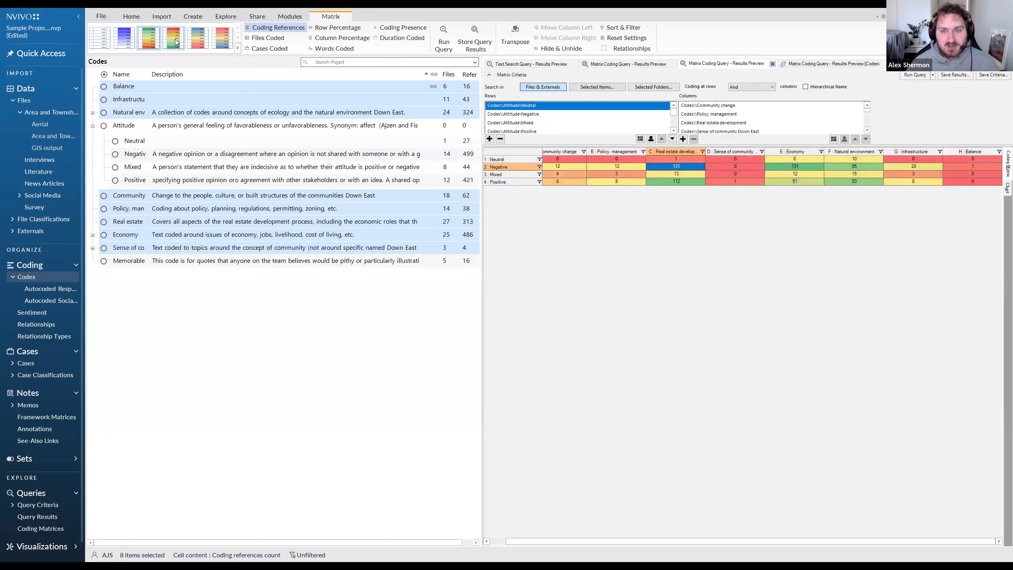
pyautogui.click(156, 42)
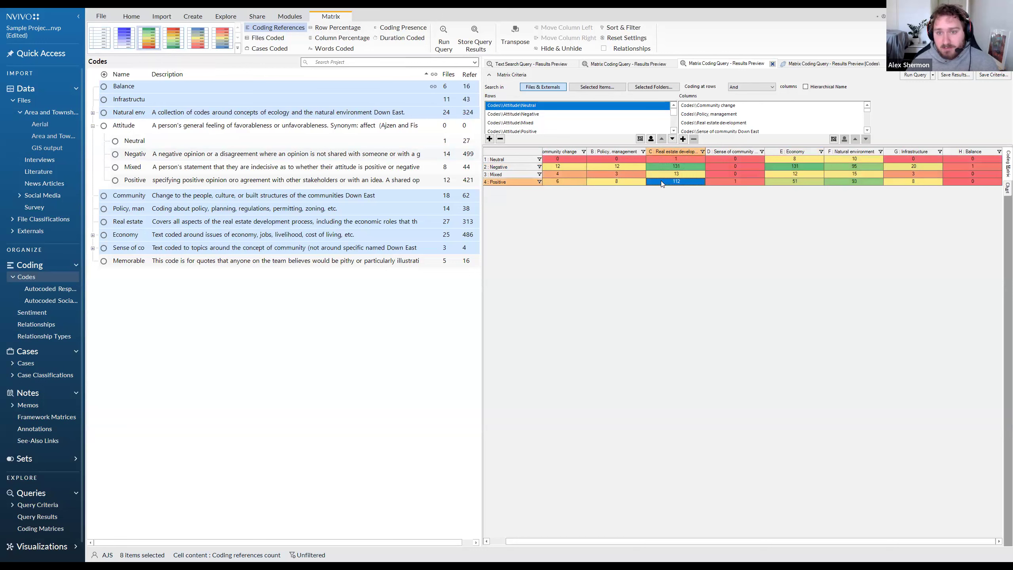
pyautogui.click(780, 166)
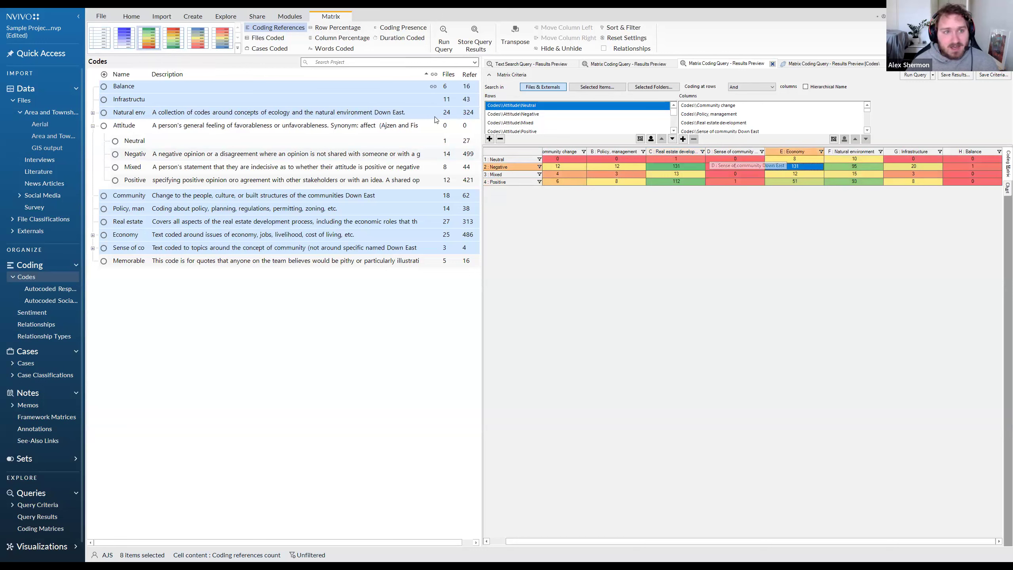
pyautogui.click(331, 39)
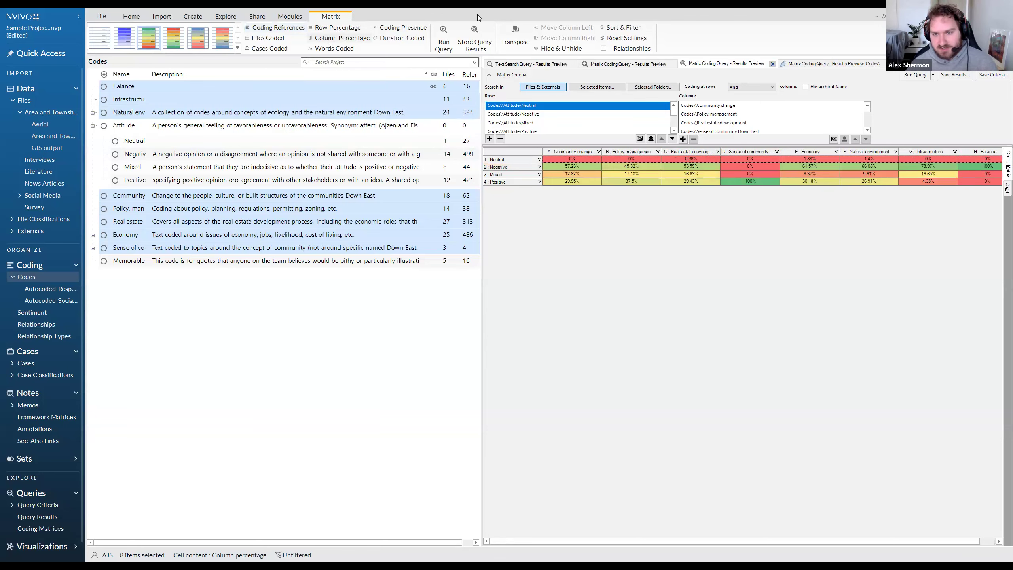
# Compare the column percentages of the Negative row for Economy, Natural environment and Real estate development.
pyautogui.click(807, 182)
pyautogui.click(856, 166)
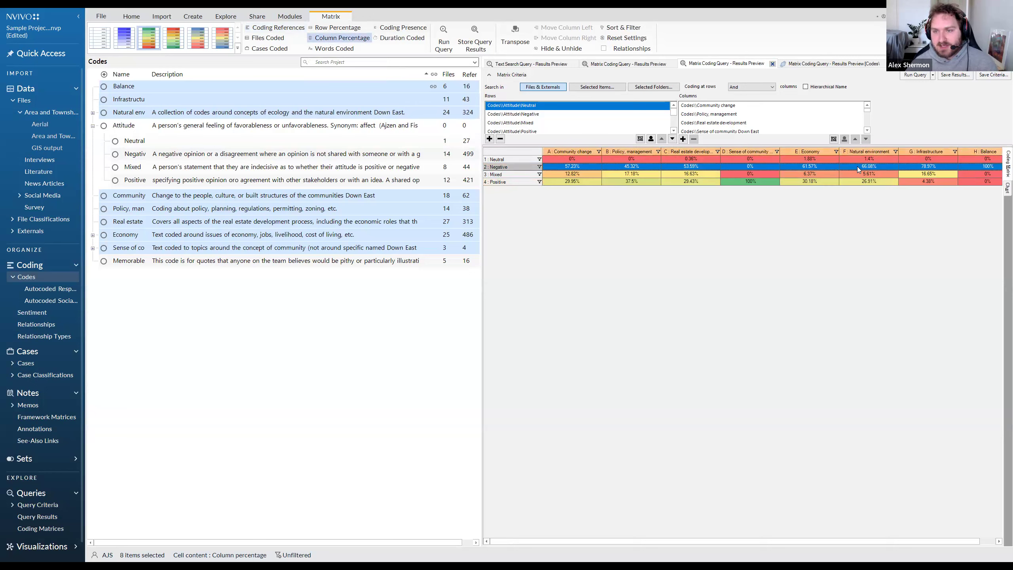
pyautogui.click(857, 166)
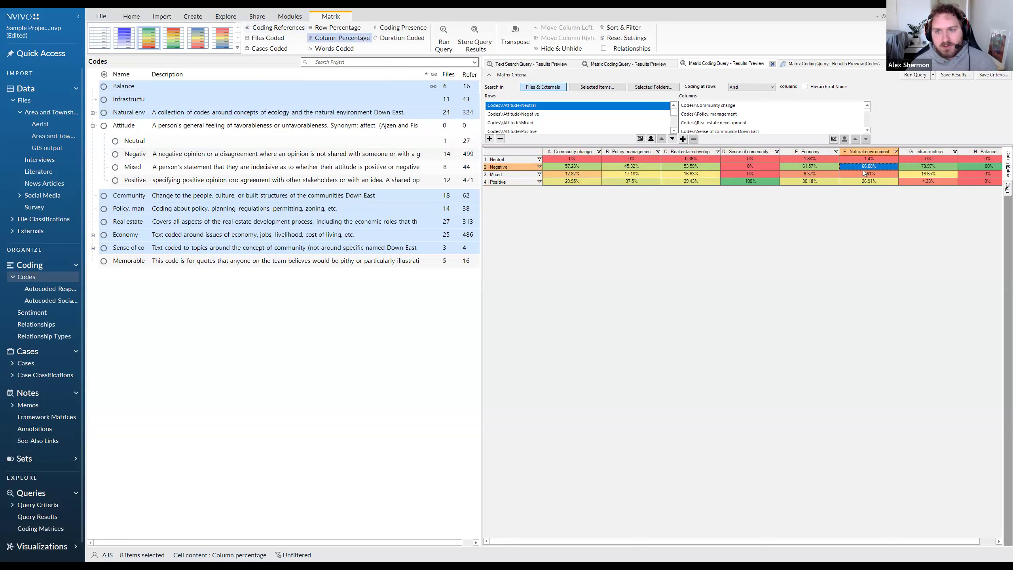
pyautogui.click(681, 168)
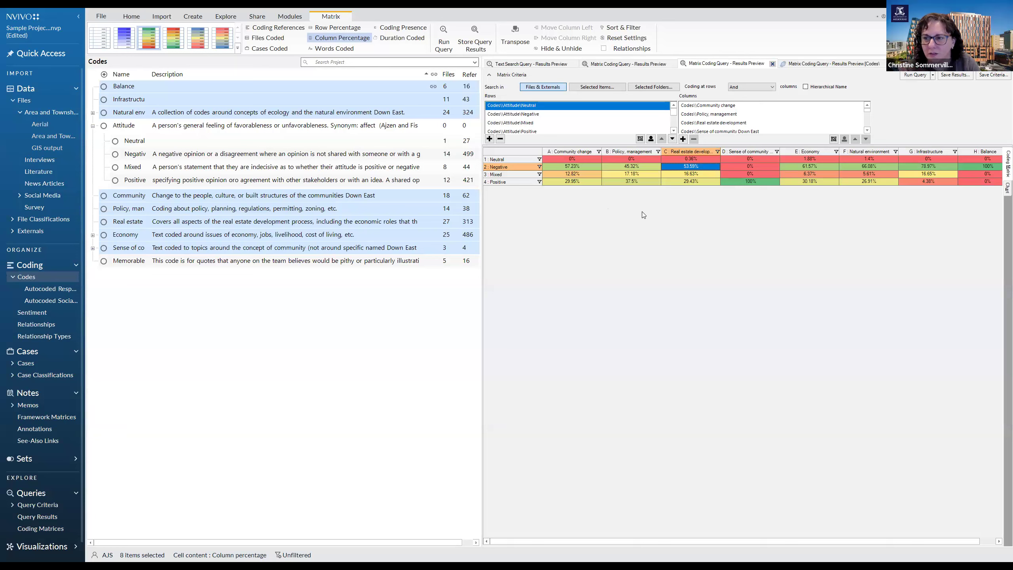
# Switch the matrix cell content back to coding references and compare the Negative counts for Community change and Policy, management.
pyautogui.click(269, 29)
pyautogui.click(642, 168)
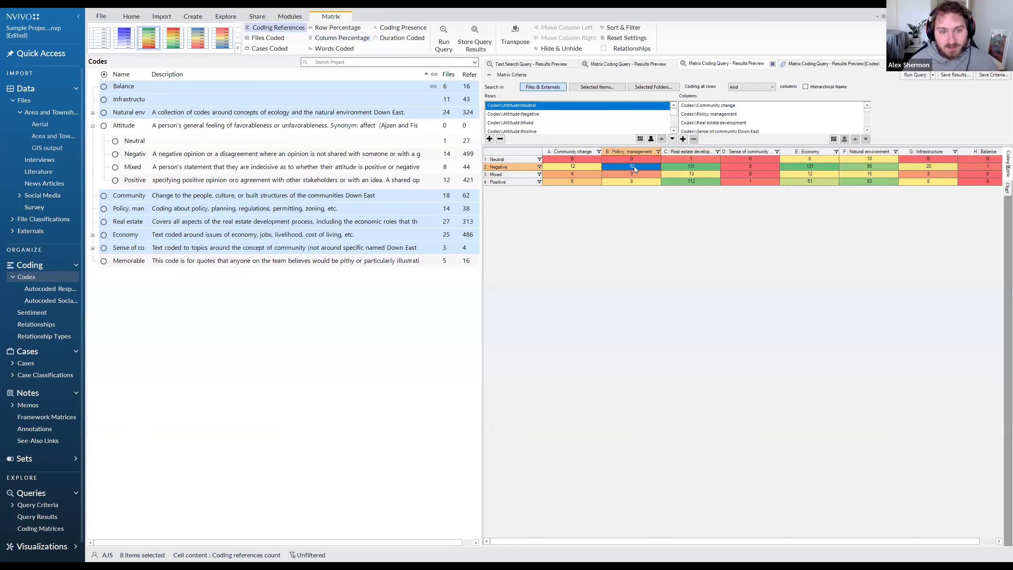
pyautogui.click(573, 166)
pyautogui.click(605, 167)
pyautogui.click(619, 161)
pyautogui.click(621, 166)
# Review the references behind the Mixed and Policy, management cell, checking the summary of coded files before returning to the reference text.
pyautogui.click(804, 65)
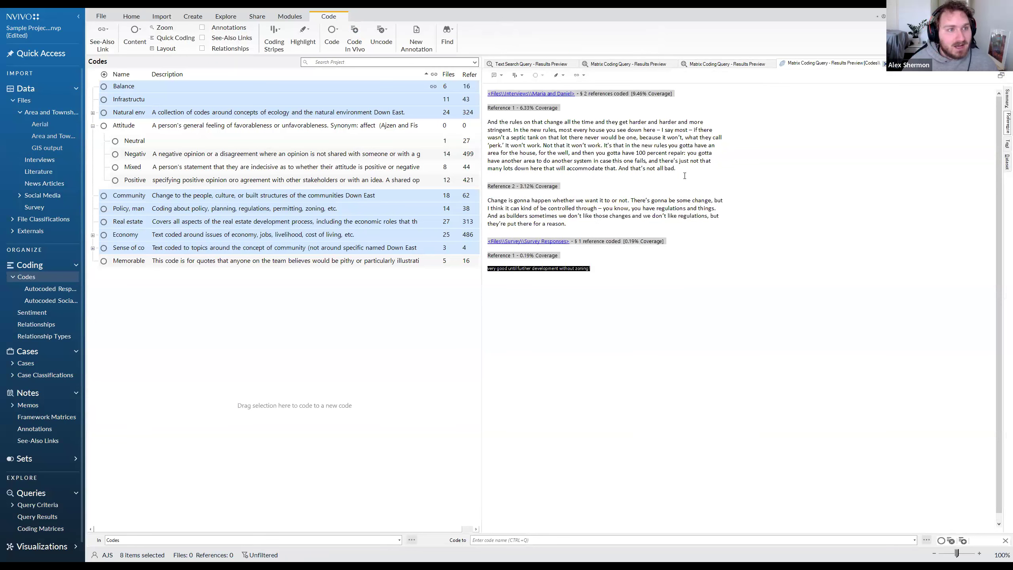
pyautogui.moveTo(706, 229); pyautogui.dragTo(610, 209)
pyautogui.click(634, 211)
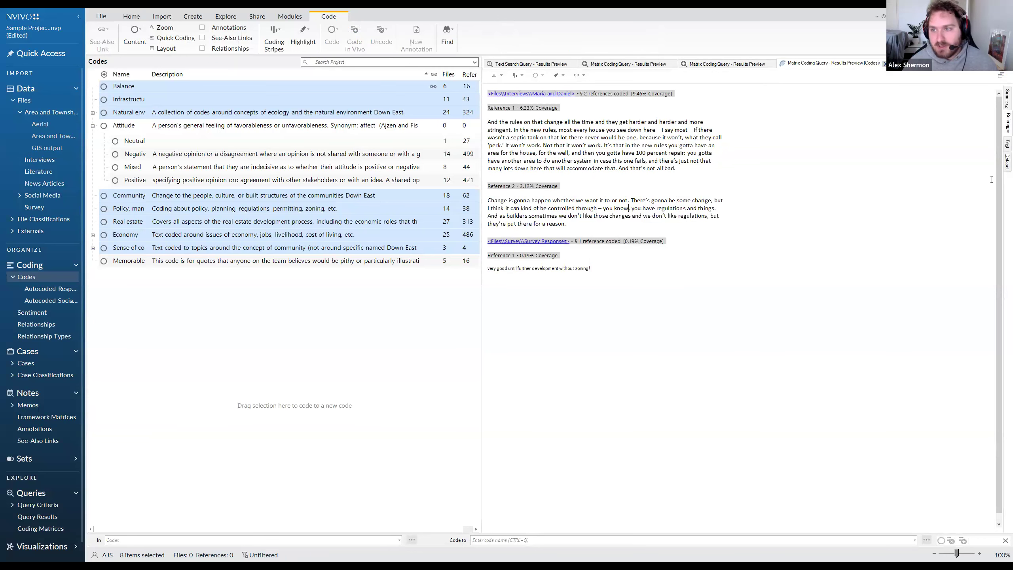
pyautogui.click(1001, 102)
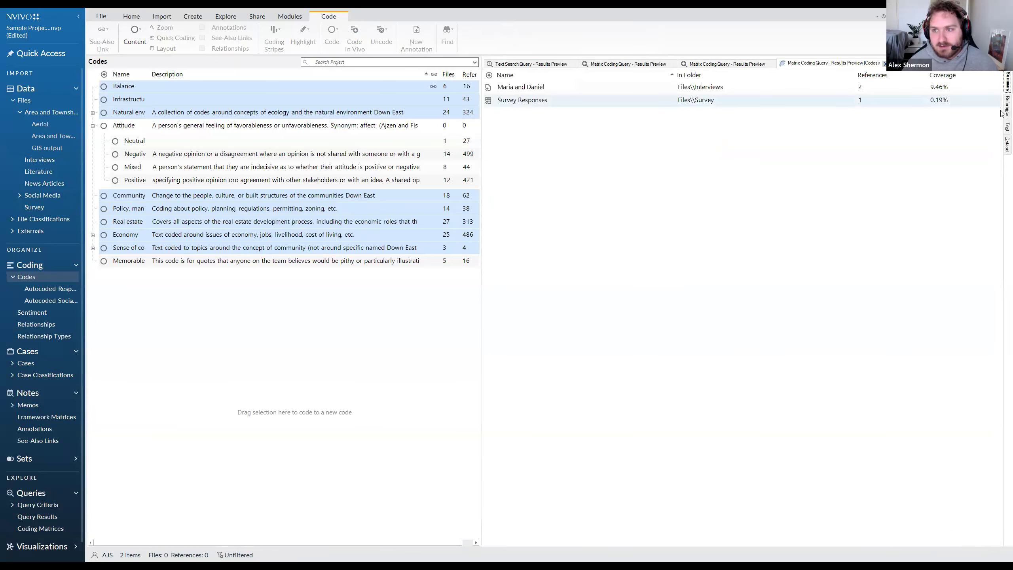
pyautogui.click(1001, 126)
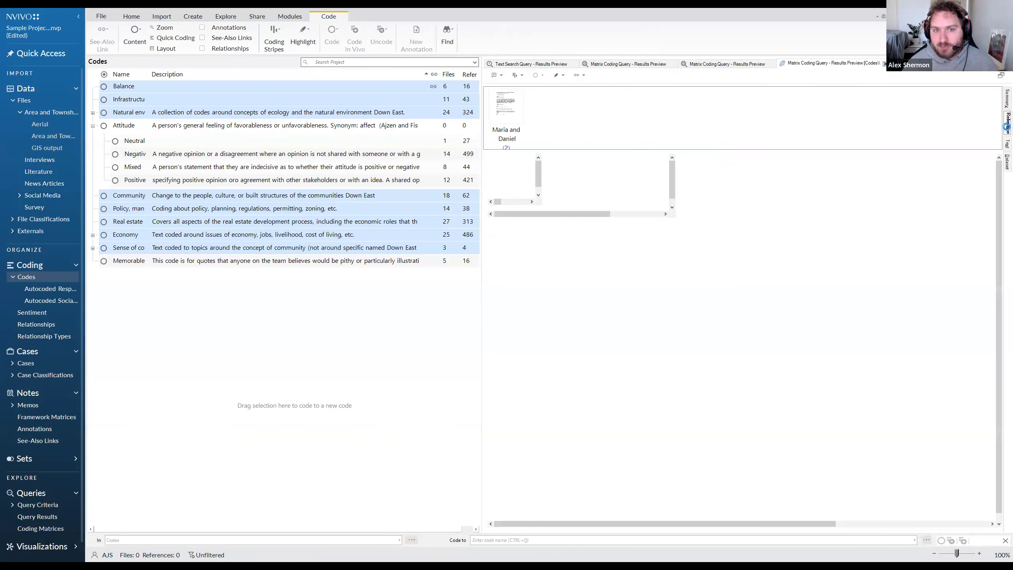
pyautogui.moveTo(560, 255); pyautogui.dragTo(576, 130)
pyautogui.click(721, 170)
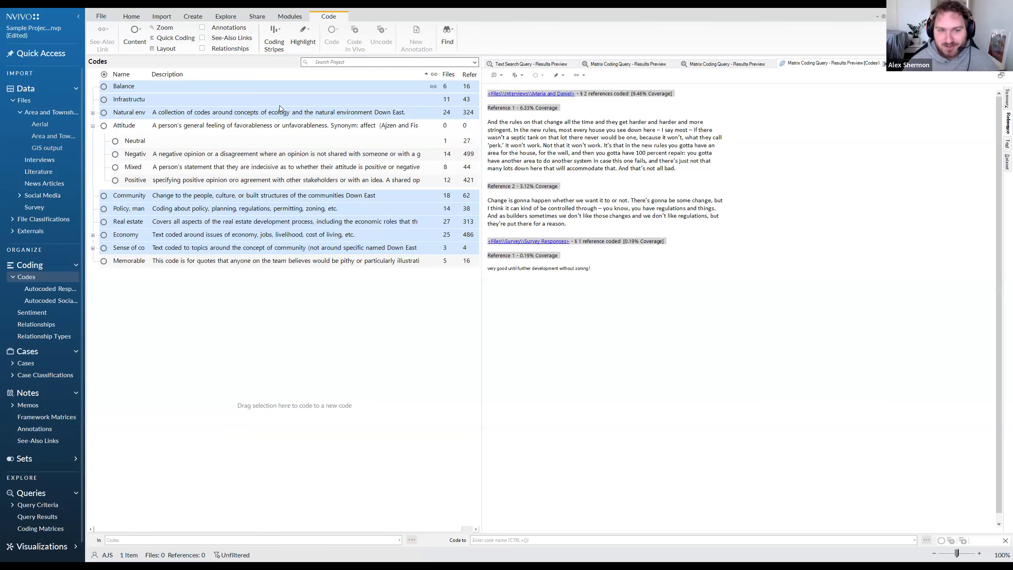
# Open the matrix cell where Negative meets Policy, management, read its references and show the summary of coded files.
pyautogui.click(728, 66)
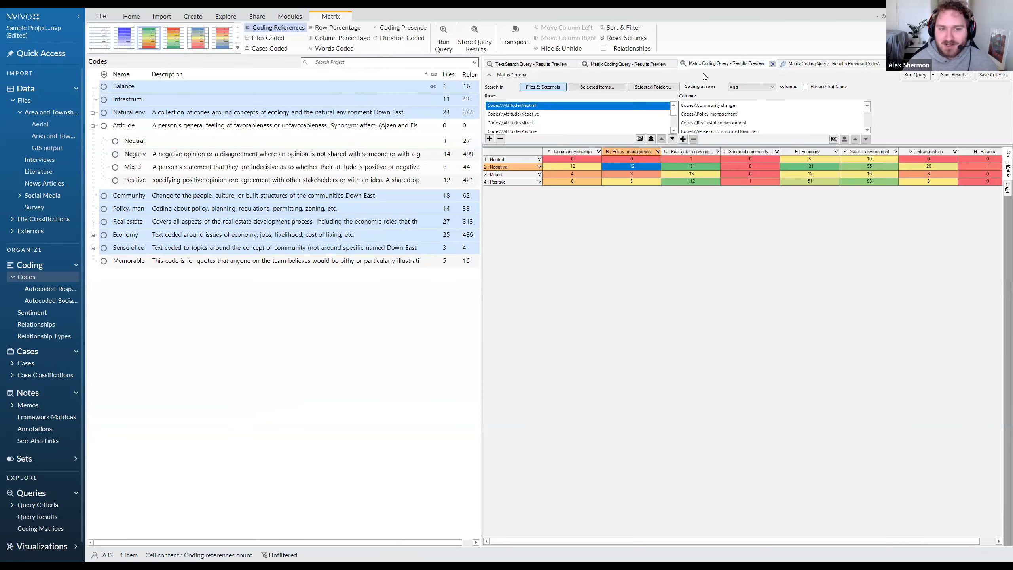
pyautogui.click(647, 167)
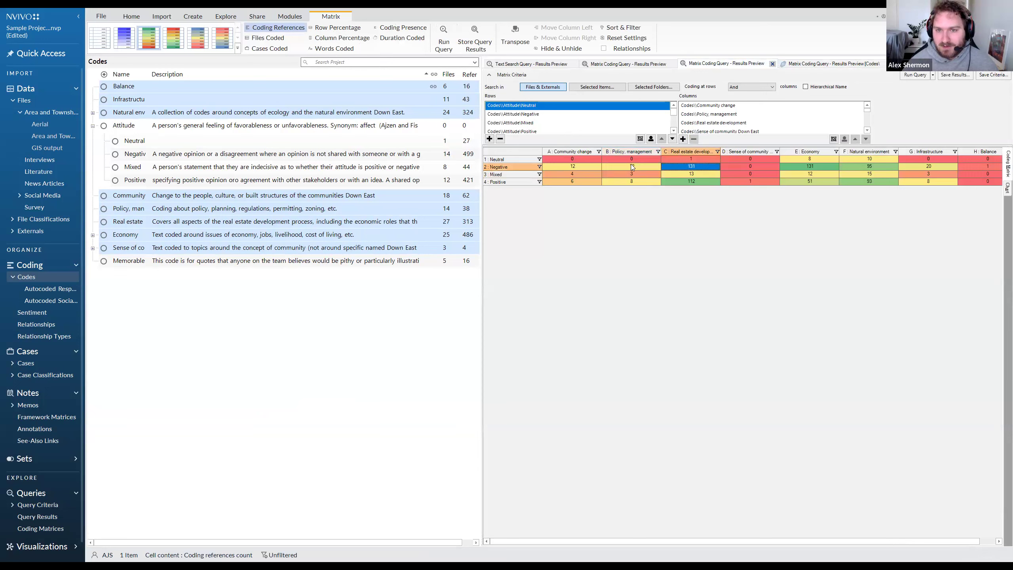
pyautogui.click(634, 167)
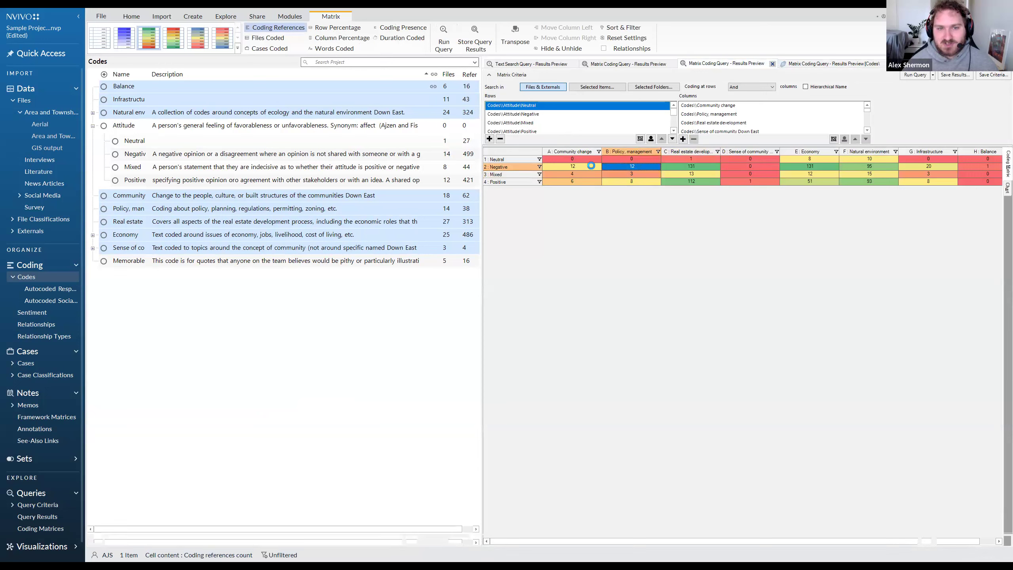
pyautogui.doubleClick(625, 166)
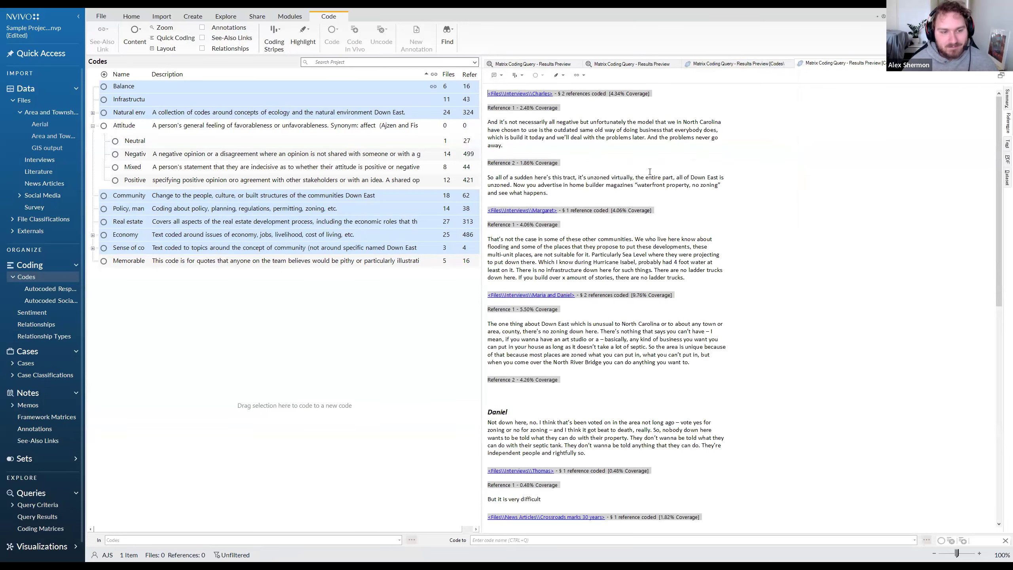
pyautogui.click(1006, 99)
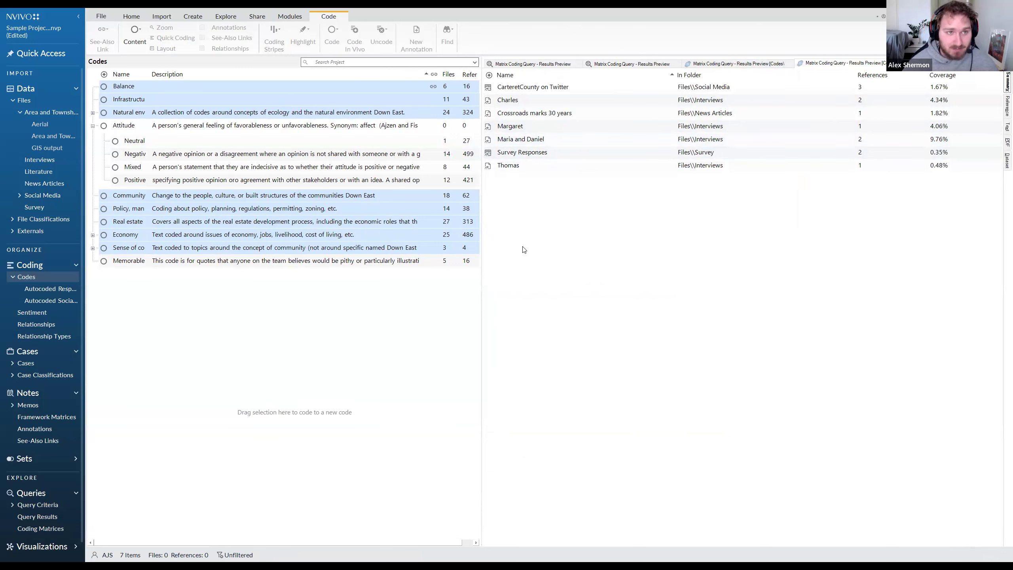
# Start a new crosstab query and dismiss its introductory help page.
pyautogui.click(226, 16)
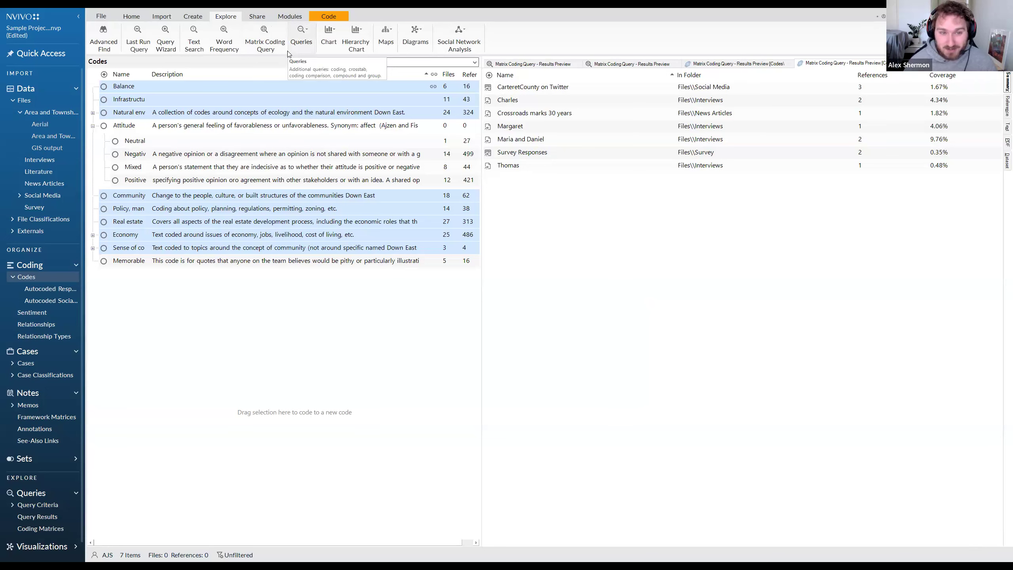
pyautogui.click(299, 48)
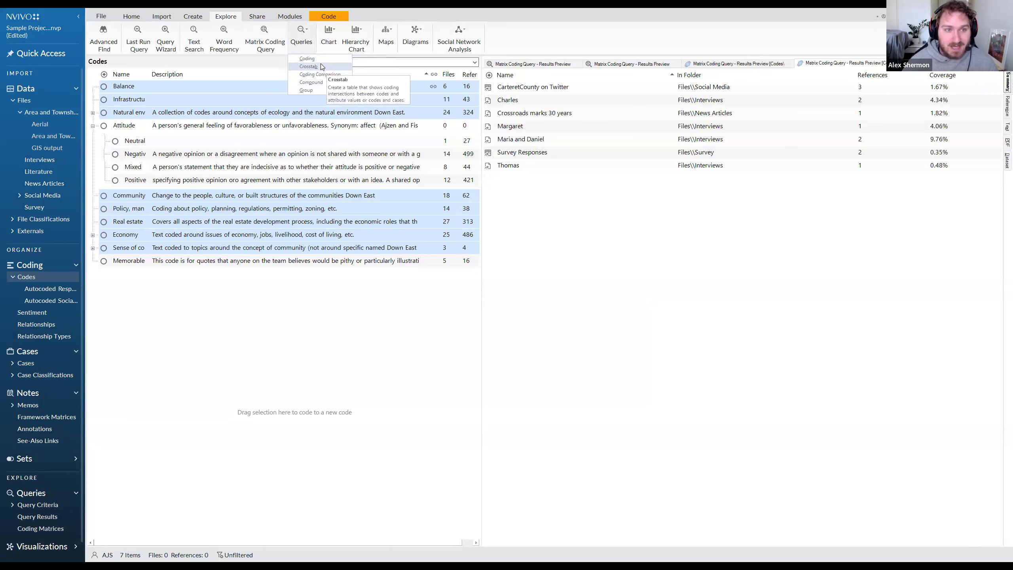
pyautogui.click(321, 66)
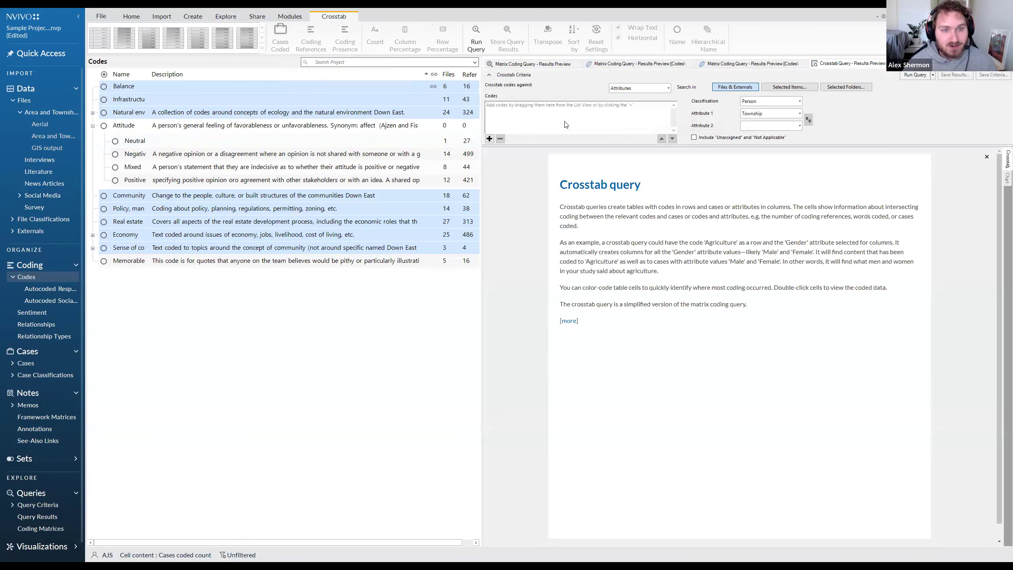
pyautogui.click(771, 101)
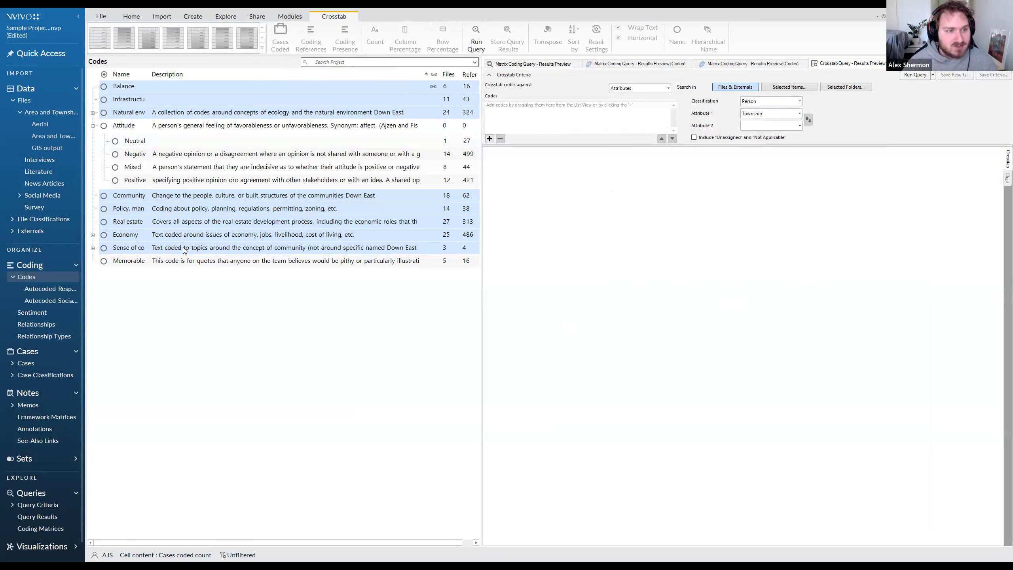
# Add the Economy and Natural environment codes to the crosstab query.
pyautogui.click(178, 236)
pyautogui.moveTo(178, 236); pyautogui.dragTo(518, 113)
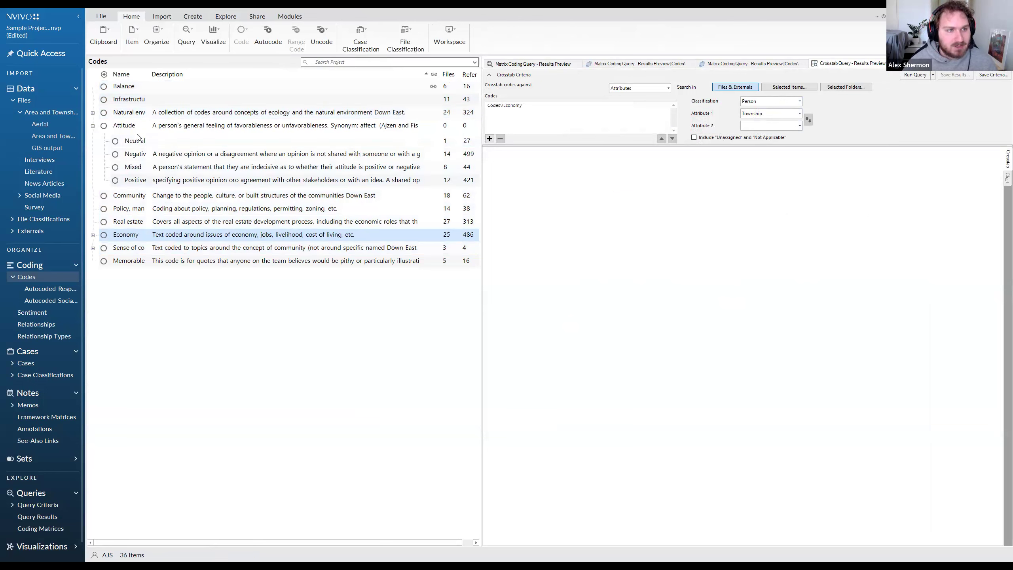
pyautogui.moveTo(155, 113); pyautogui.dragTo(508, 127)
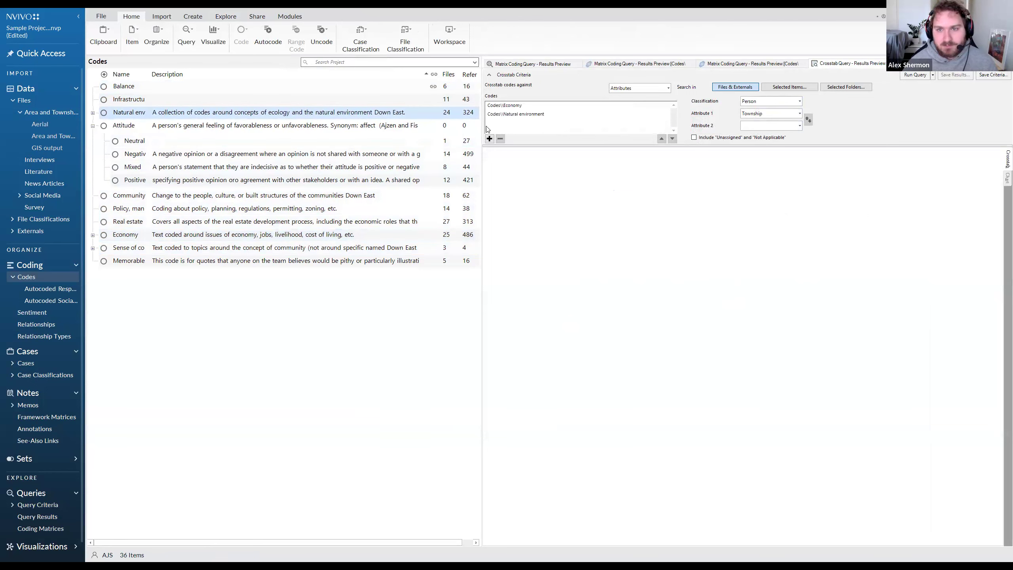
pyautogui.click(523, 113)
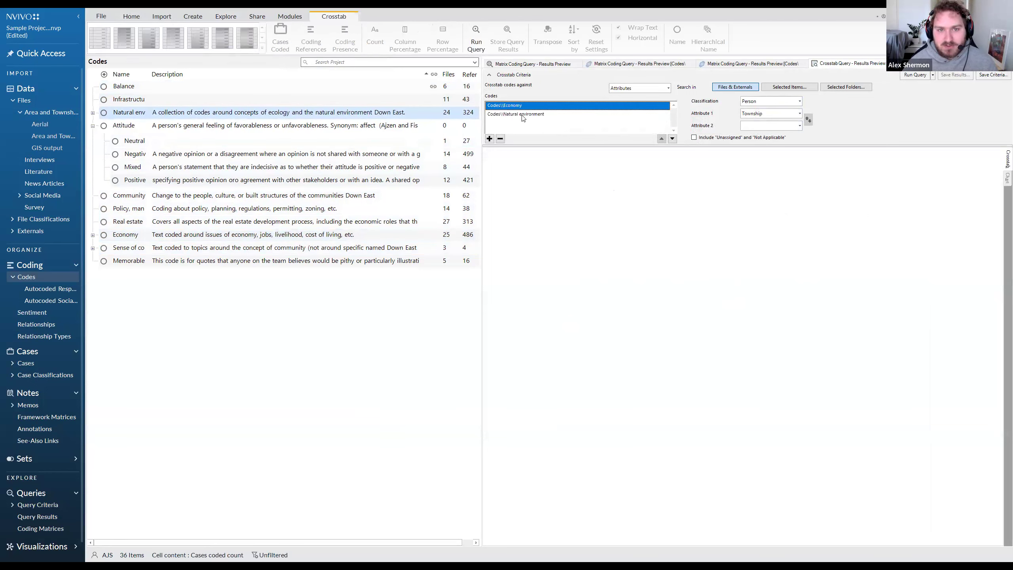
# Crosstab the codes against the Age Group attribute of the Person classification and run the query.
pyautogui.click(766, 104)
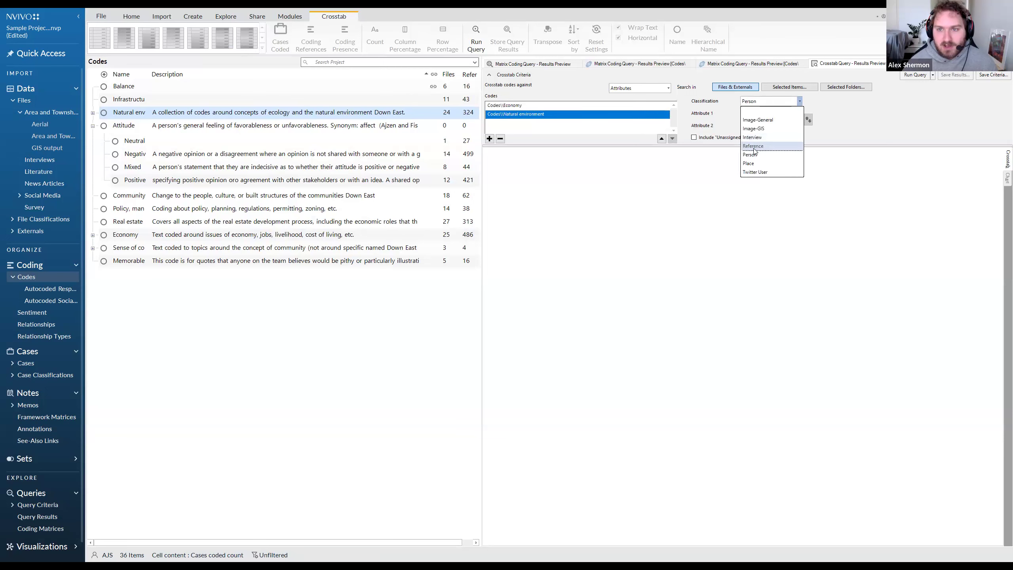
pyautogui.click(752, 155)
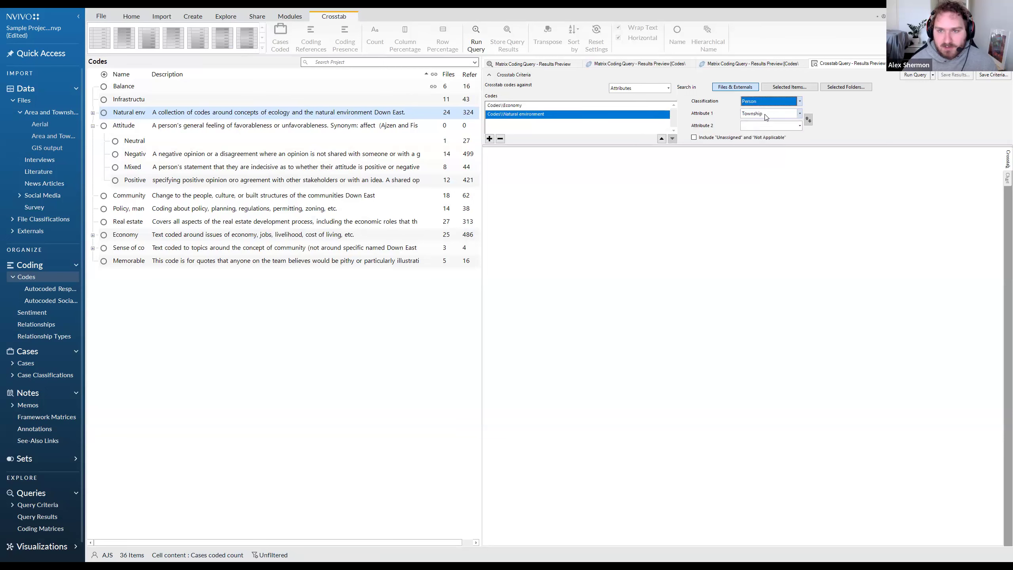
pyautogui.click(768, 114)
pyautogui.click(754, 185)
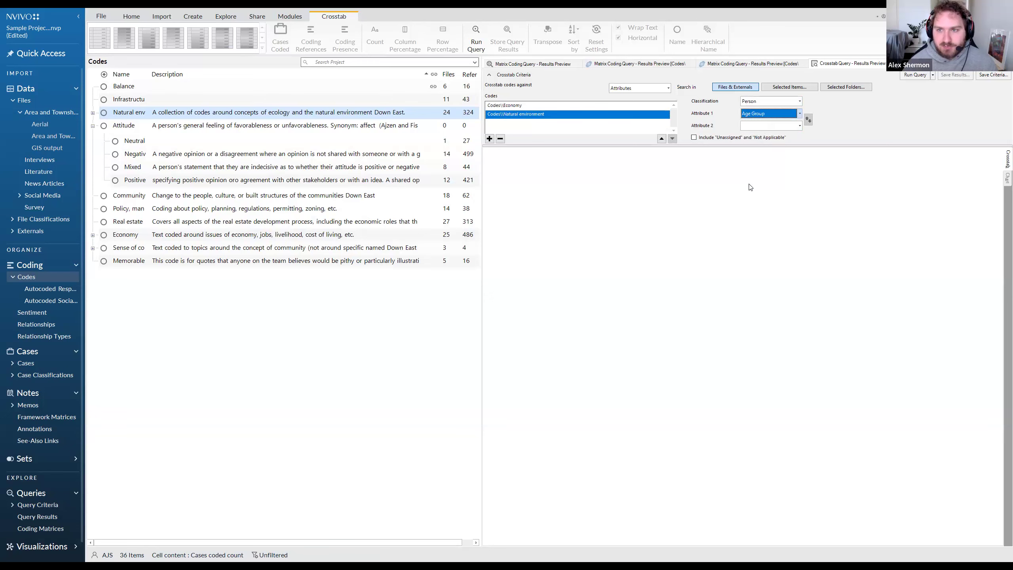
pyautogui.click(908, 75)
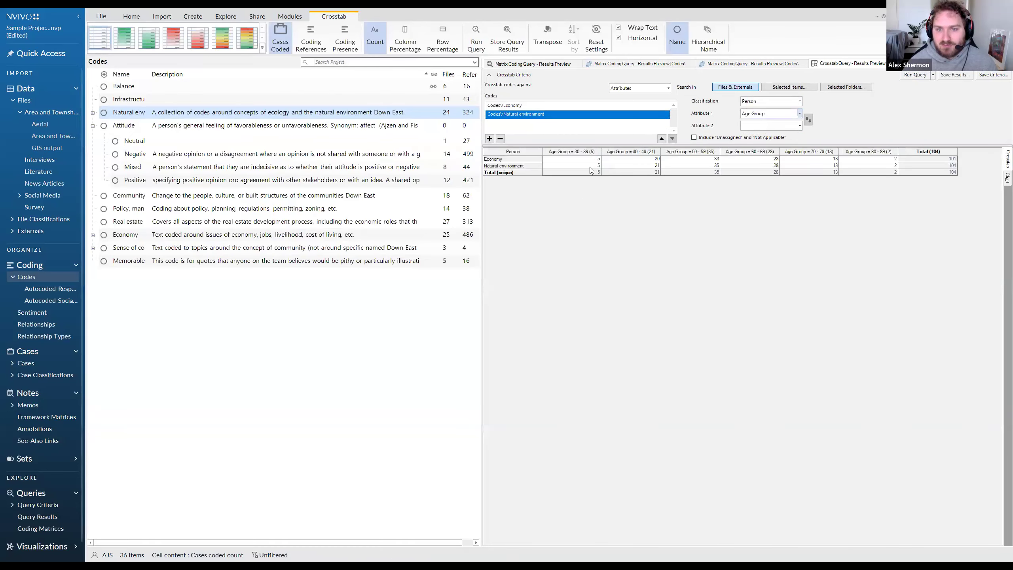
# Compare the cases coded to Economy and Natural environment across the age groups from 30 - 39 to 80 - 89.
pyautogui.click(558, 160)
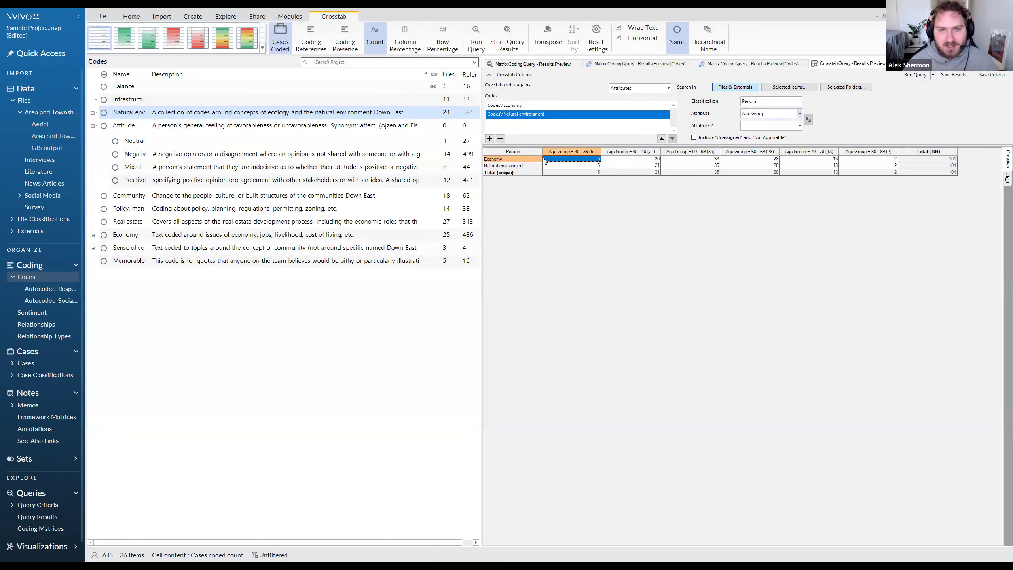
pyautogui.click(596, 165)
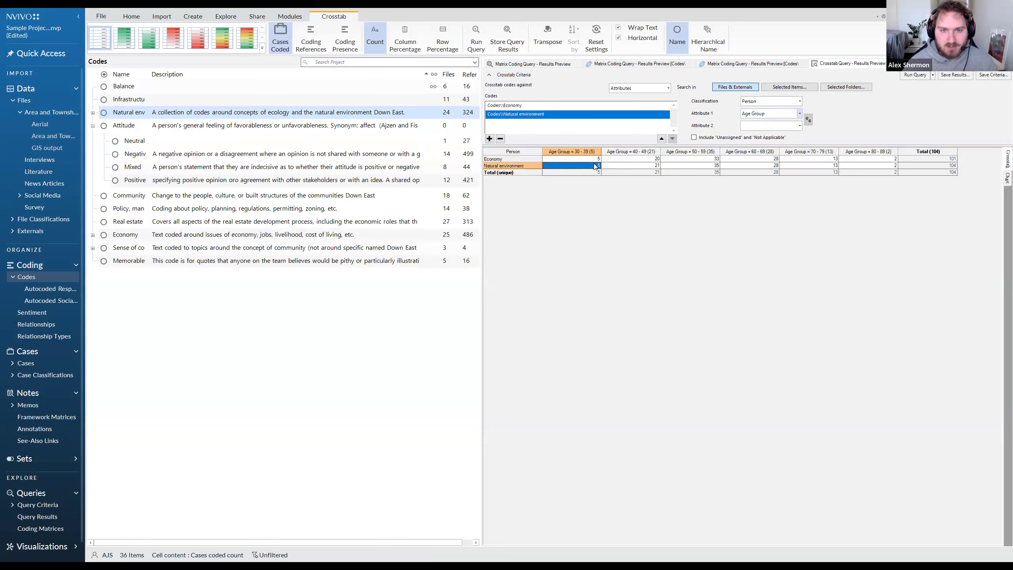
pyautogui.click(654, 159)
pyautogui.click(646, 166)
pyautogui.click(691, 160)
pyautogui.click(692, 165)
pyautogui.click(741, 159)
pyautogui.click(742, 165)
pyautogui.click(791, 160)
pyautogui.click(792, 165)
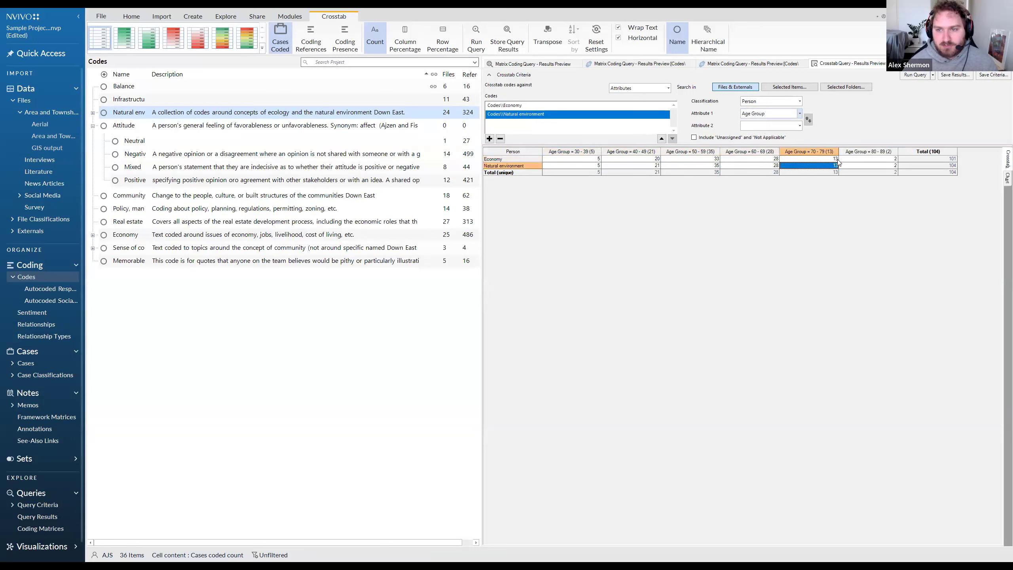
pyautogui.click(849, 159)
pyautogui.click(848, 166)
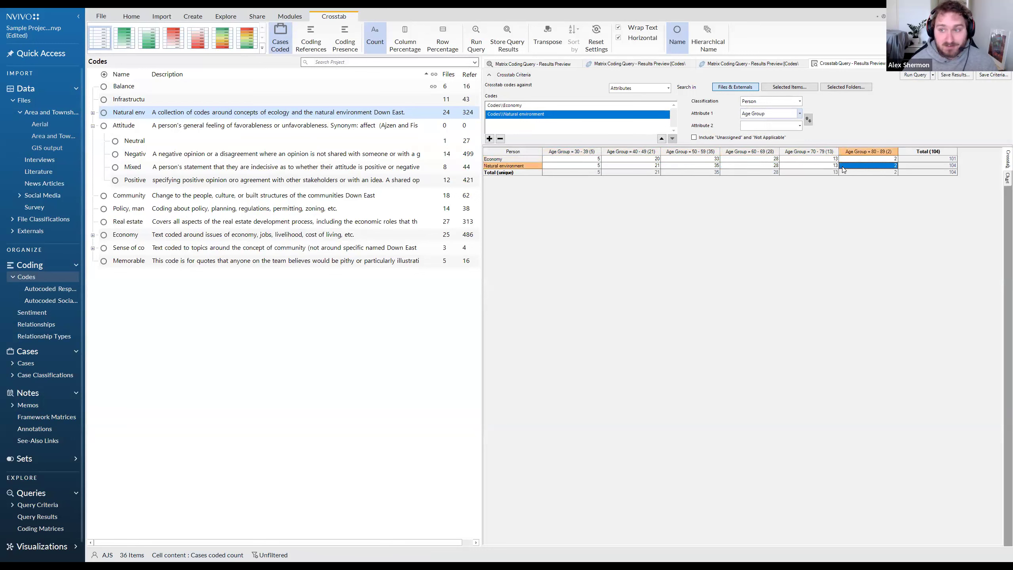
pyautogui.click(689, 166)
pyautogui.click(688, 160)
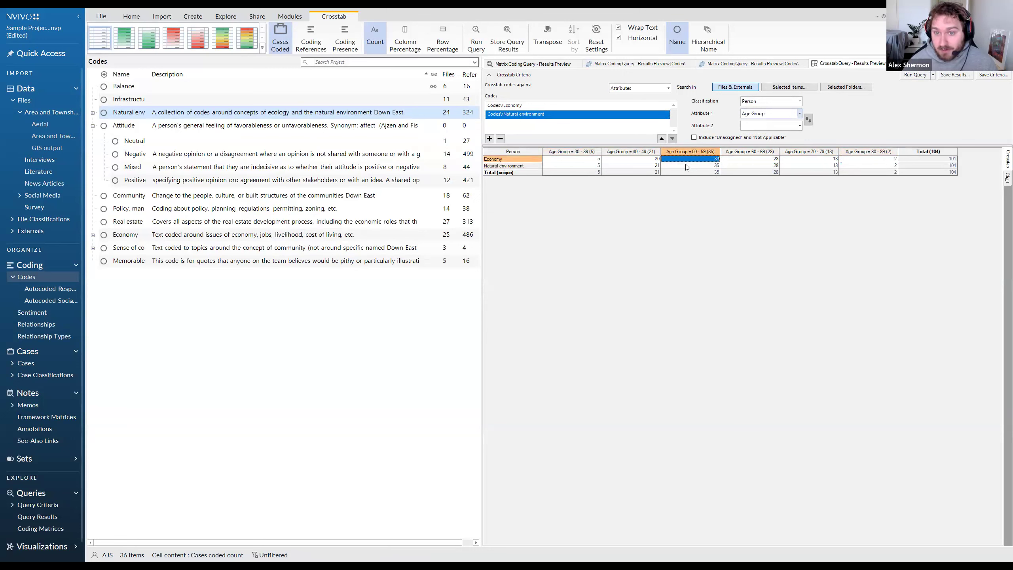
# Open the crosstab cell where Economy meets age group 70 - 79 and read the coded interview references.
pyautogui.click(815, 160)
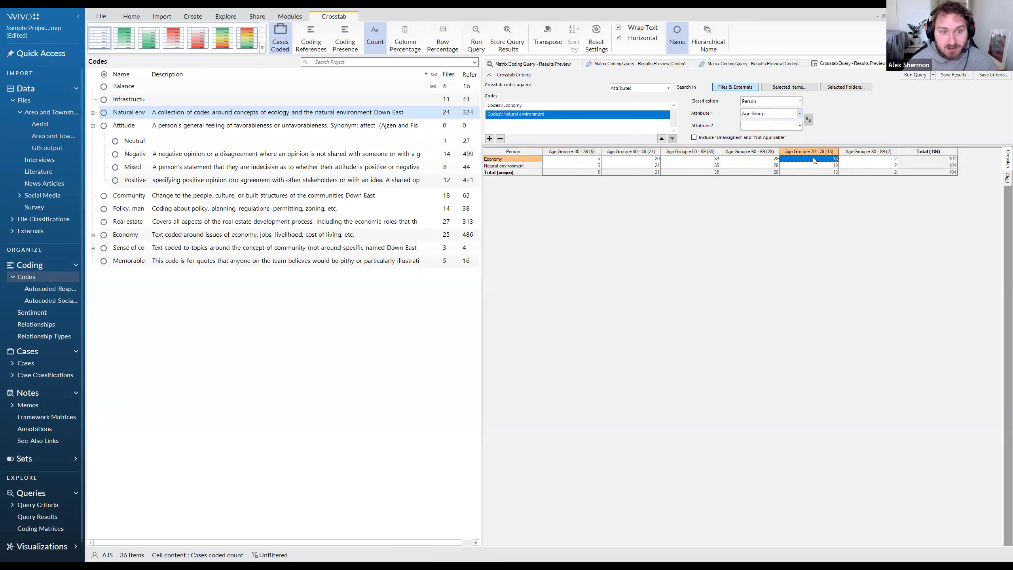
pyautogui.doubleClick(814, 160)
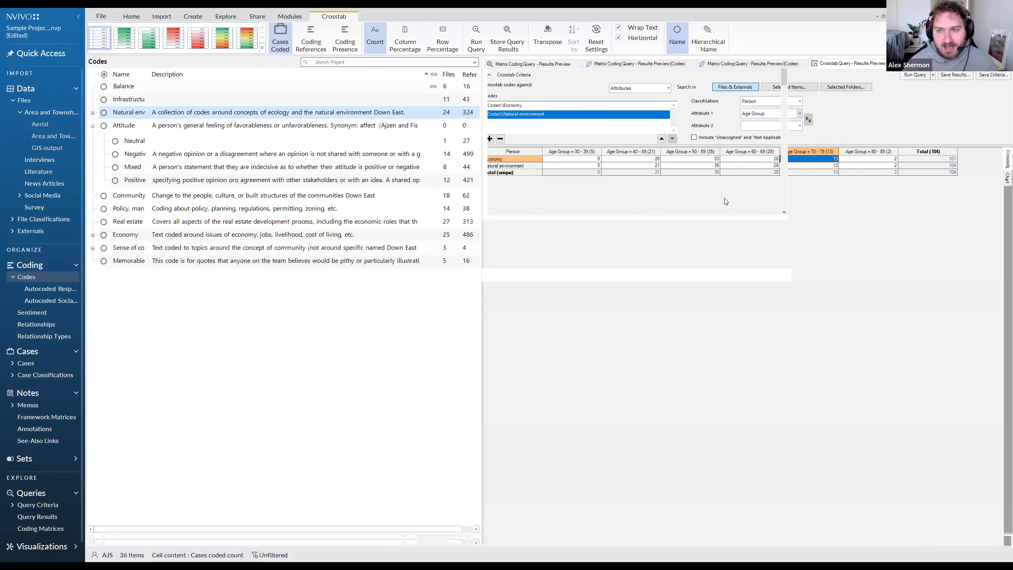
pyautogui.moveTo(718, 218); pyautogui.dragTo(483, 171)
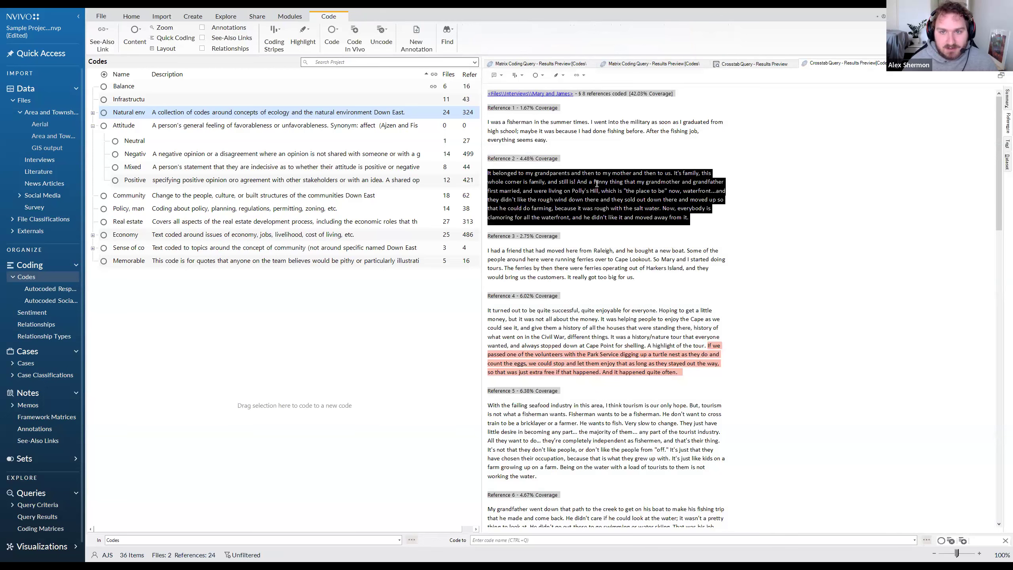
pyautogui.moveTo(489, 120)
pyautogui.mouseDown()
pyautogui.moveTo(580, 132)
pyautogui.moveTo(492, 120)
pyautogui.mouseUp()
pyautogui.moveTo(541, 181); pyautogui.dragTo(686, 208)
pyautogui.scroll(-2, 611, 231)
pyautogui.moveTo(679, 310); pyautogui.dragTo(497, 248)
# Read on through the remaining interview references to the short Survey Responses references coded to Economy for this age group.
pyautogui.scroll(-8, 622, 319)
pyautogui.scroll(-7, 649, 342)
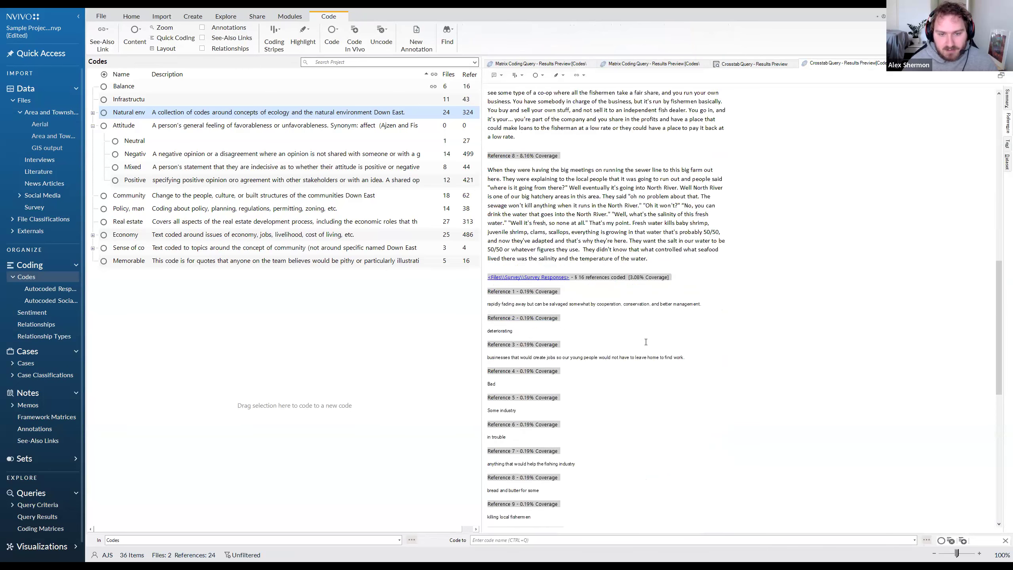
pyautogui.scroll(-3, 670, 308)
pyautogui.moveTo(702, 209); pyautogui.dragTo(487, 235)
pyautogui.moveTo(687, 263); pyautogui.dragTo(488, 257)
pyautogui.scroll(-1, 574, 274)
pyautogui.click(574, 275)
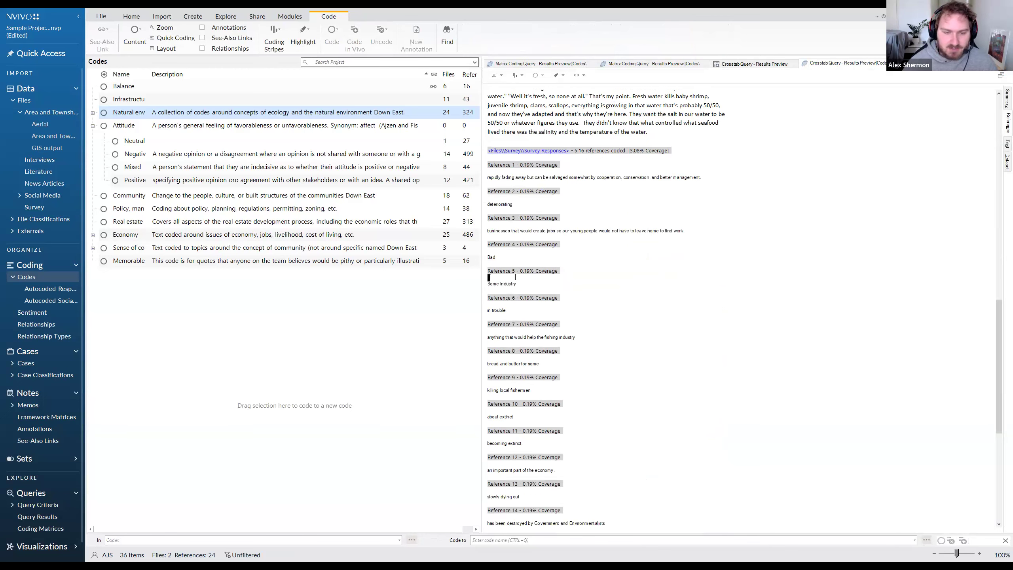
# Read the short Survey Responses references coded to Economy for age group 70 - 79 through Reference 16, highlighting notable phrases.
pyautogui.scroll(-1, 591, 306)
pyautogui.moveTo(592, 306); pyautogui.dragTo(489, 300)
pyautogui.scroll(-1, 507, 300)
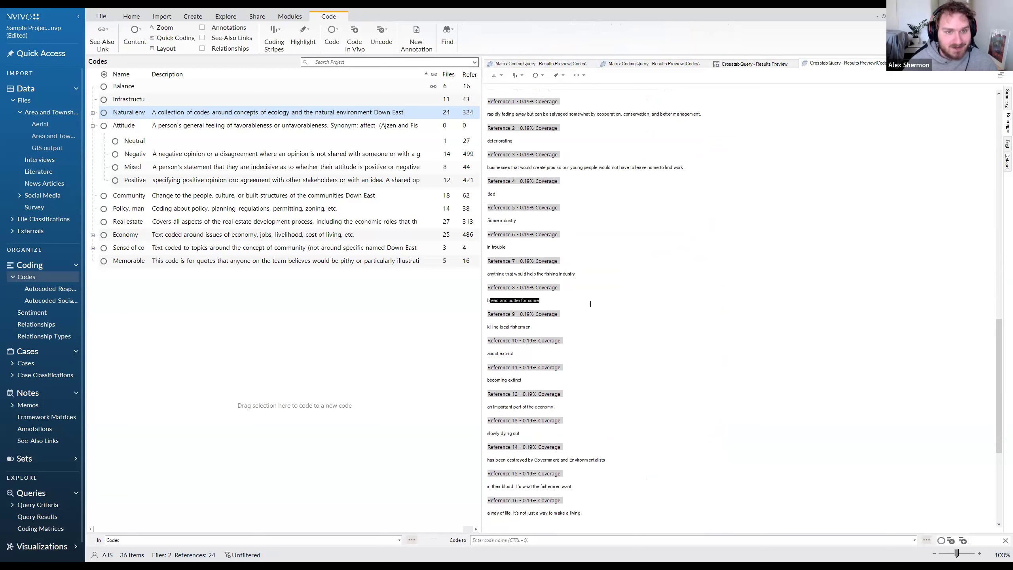
pyautogui.scroll(-2, 605, 299)
pyautogui.moveTo(606, 398); pyautogui.dragTo(488, 393)
pyautogui.click(528, 400)
pyautogui.moveTo(560, 397); pyautogui.dragTo(536, 396)
pyautogui.tripleClick(536, 397)
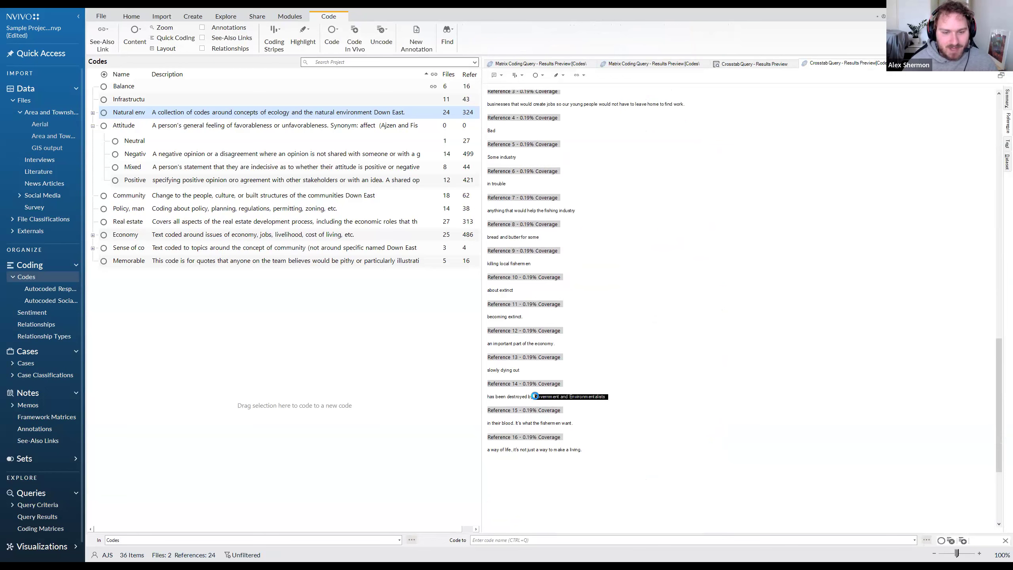
pyautogui.click(557, 454)
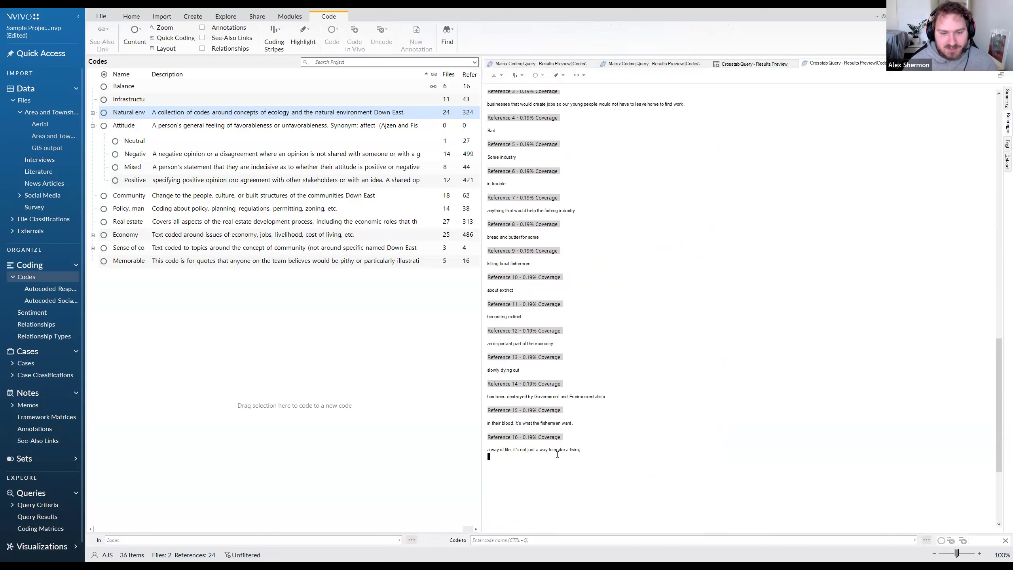
pyautogui.moveTo(557, 455); pyautogui.dragTo(565, 419)
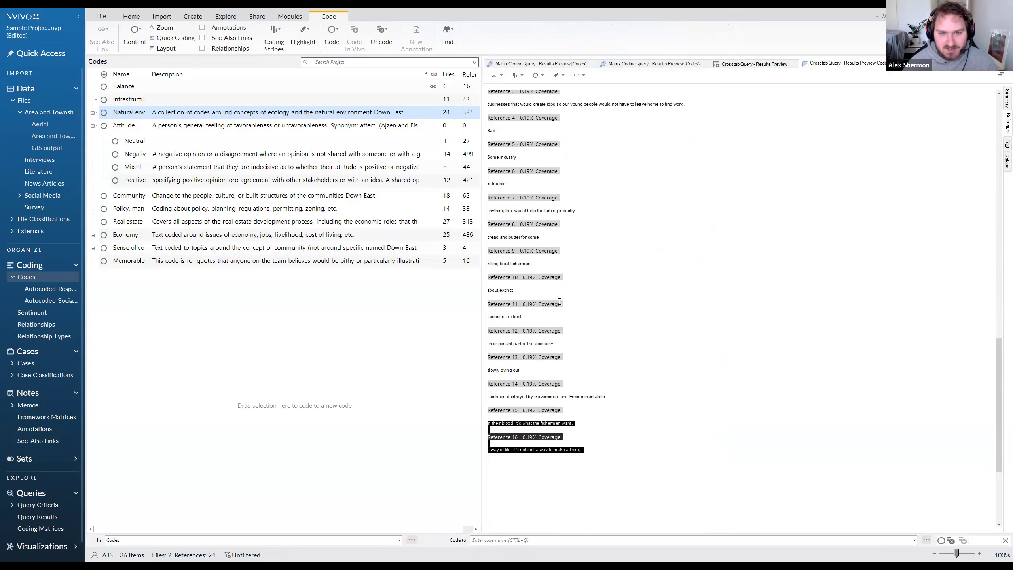
pyautogui.scroll(1, 560, 301)
pyautogui.click(557, 247)
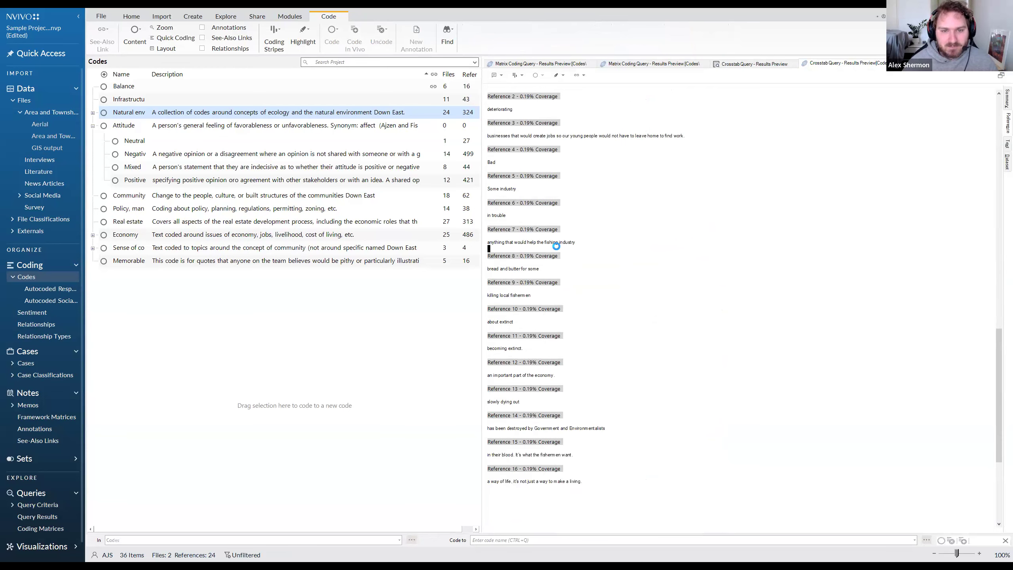
pyautogui.scroll(3, 557, 247)
# Open the crosstab cell where Economy meets age group 30 - 39 and read its coded Survey Responses references.
pyautogui.click(737, 65)
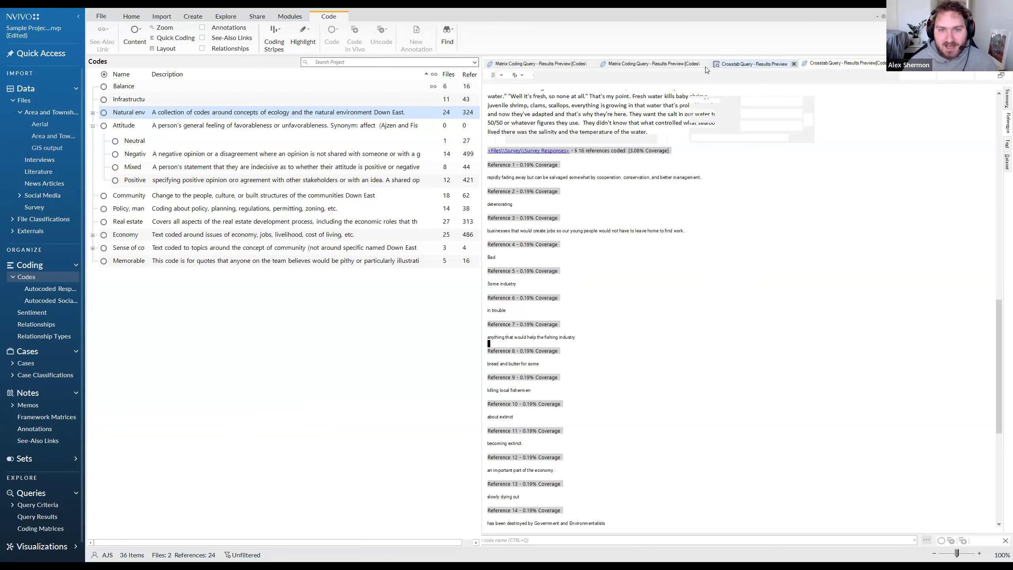
pyautogui.click(576, 159)
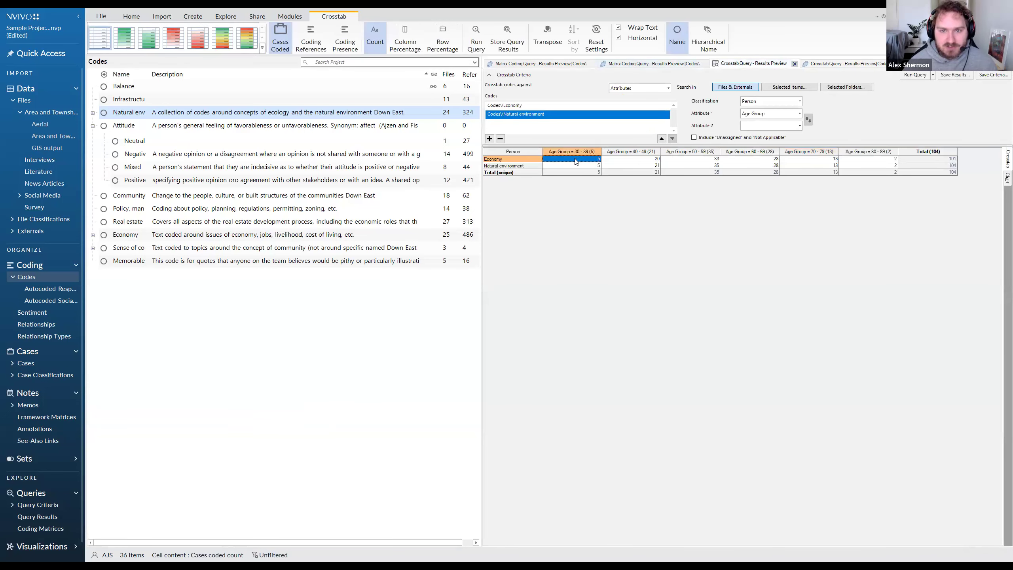
pyautogui.doubleClick(576, 160)
pyautogui.moveTo(599, 174); pyautogui.dragTo(492, 175)
pyautogui.moveTo(597, 147); pyautogui.dragTo(497, 142)
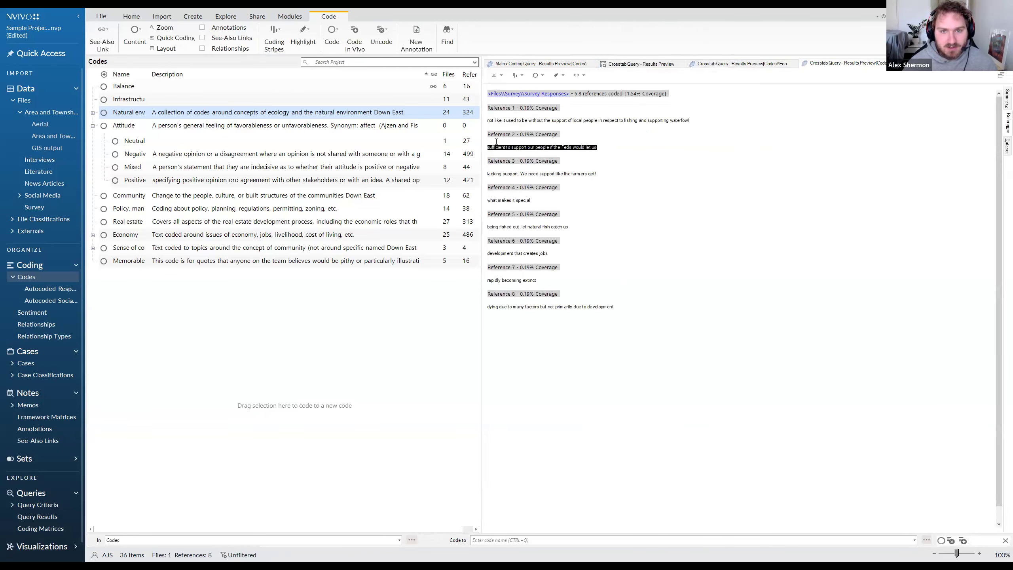
pyautogui.moveTo(705, 124); pyautogui.dragTo(512, 123)
pyautogui.moveTo(500, 123); pyautogui.dragTo(503, 123)
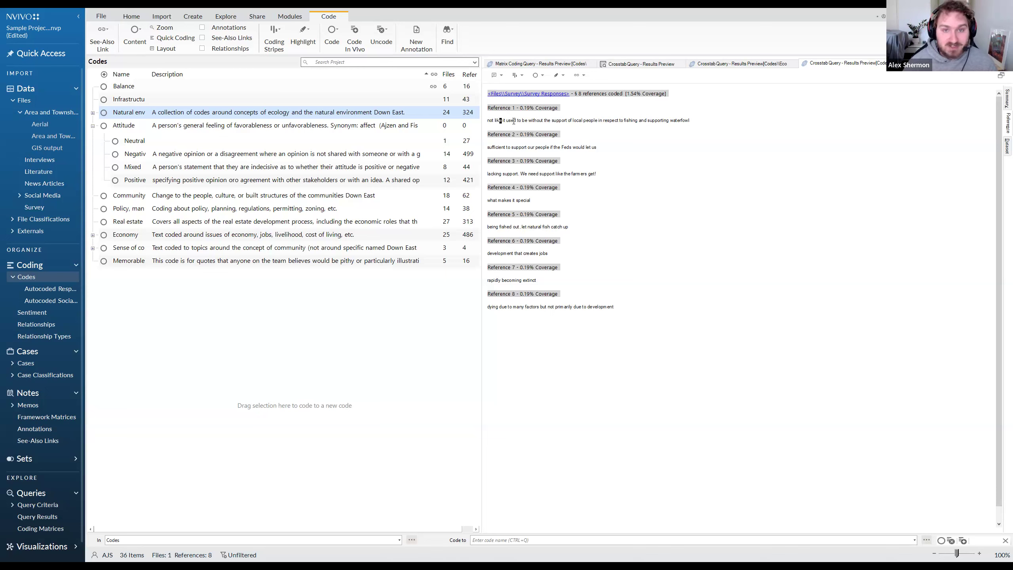
# Return to the crosstab query results and view the available classifications, keeping Person.
pyautogui.click(742, 67)
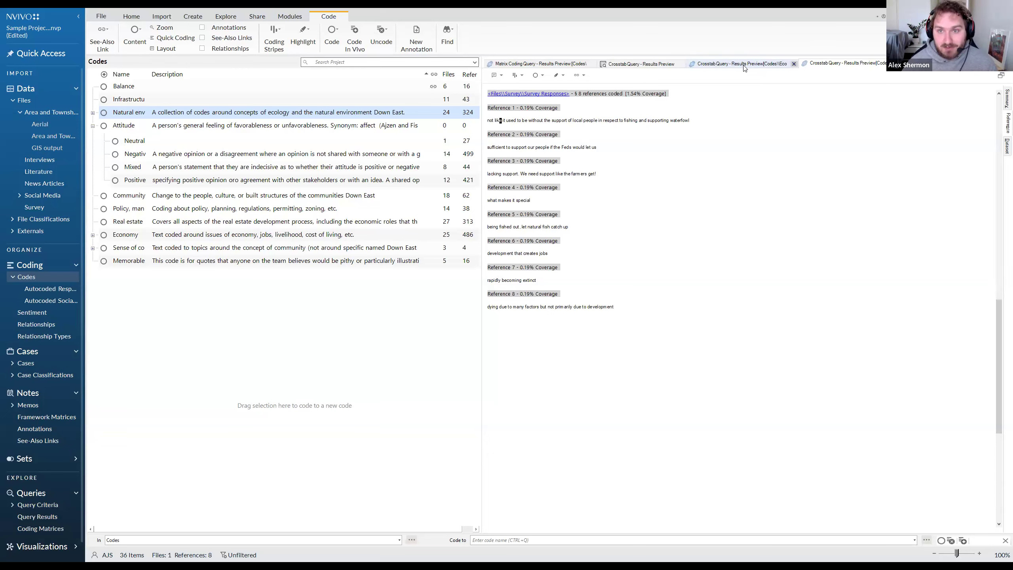
pyautogui.click(541, 70)
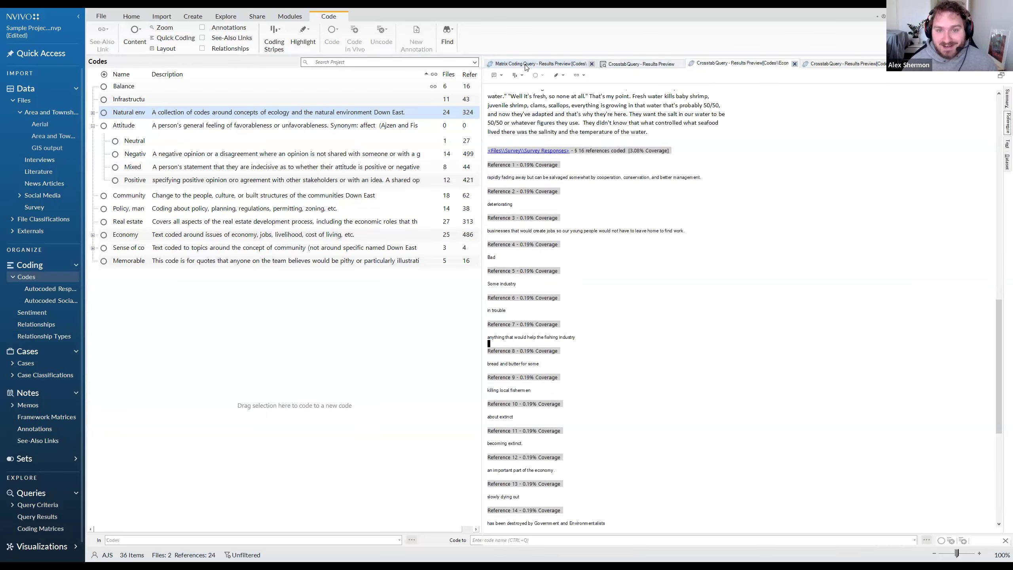
pyautogui.click(630, 64)
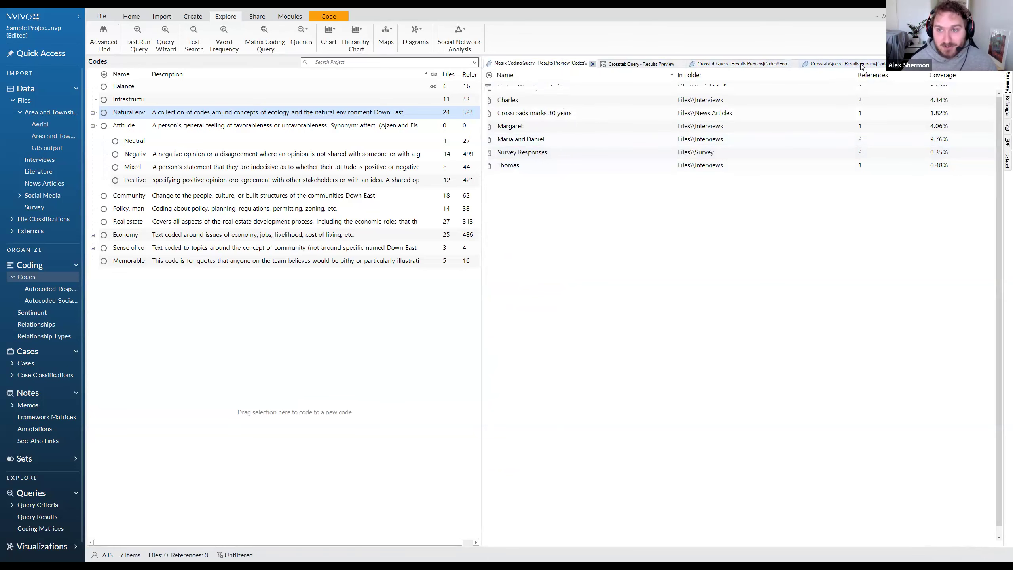
pyautogui.click(616, 64)
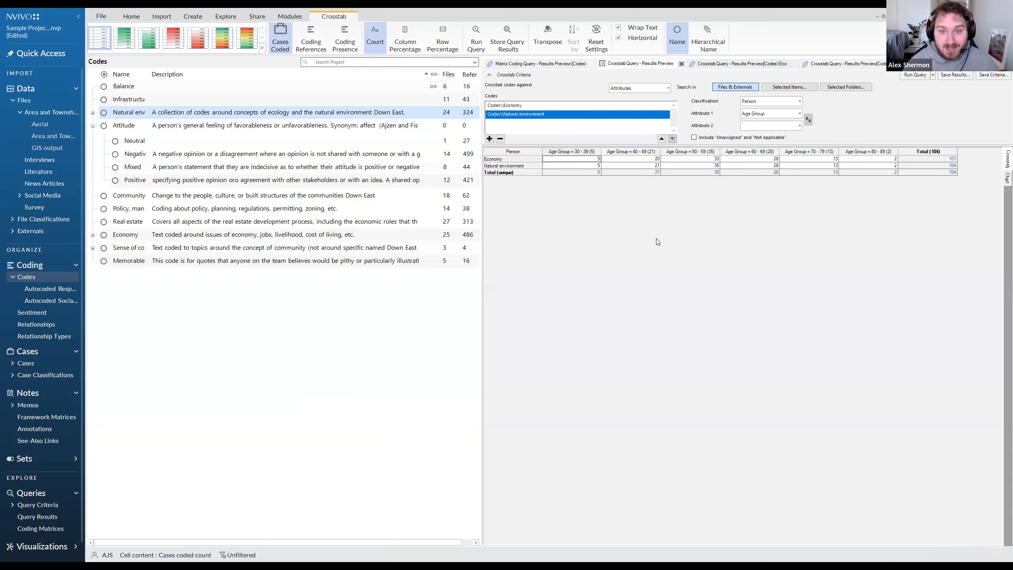
pyautogui.click(755, 102)
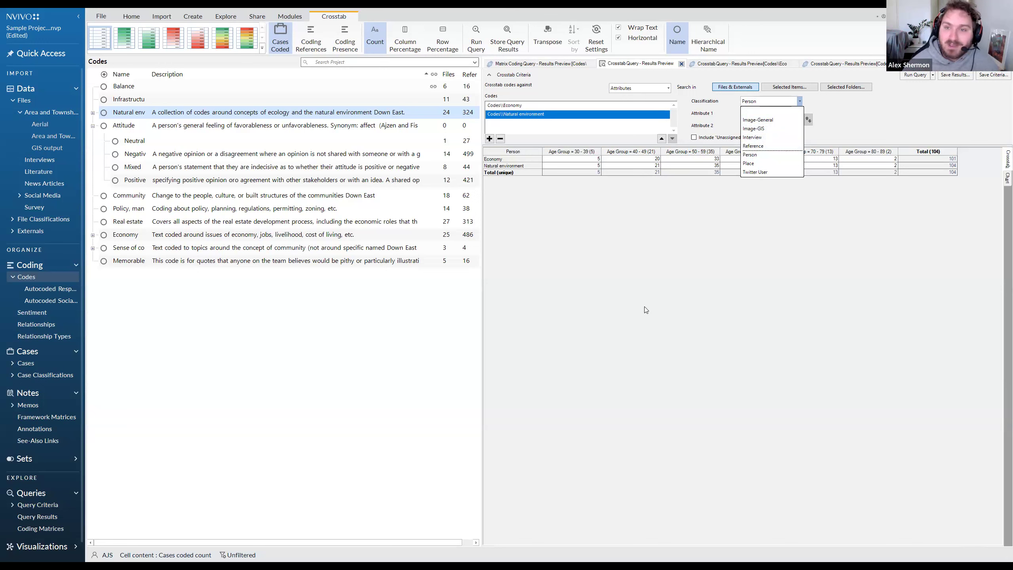
pyautogui.click(838, 200)
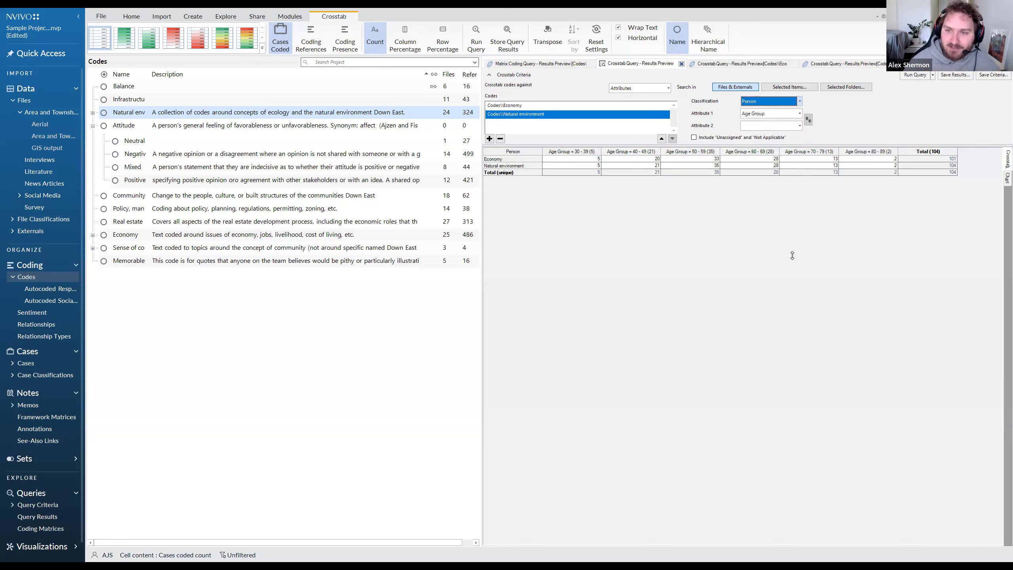
# Examine the Economy cell for 60 - 69, the 30 - 39 and 40 - 49 columns, and the option to include unassigned and not applicable values.
pyautogui.click(738, 160)
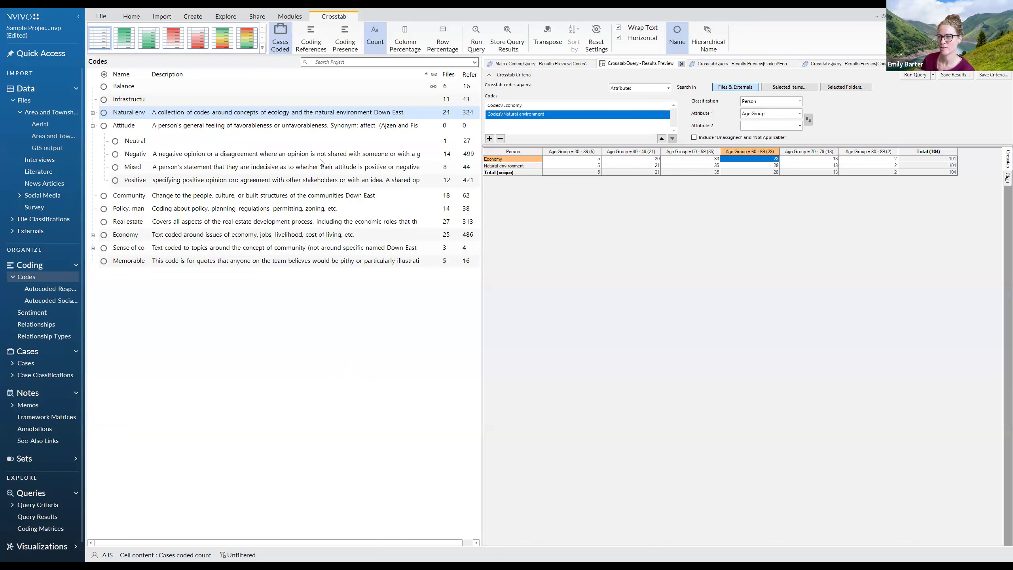
pyautogui.click(771, 125)
pyautogui.click(586, 154)
pyautogui.click(621, 153)
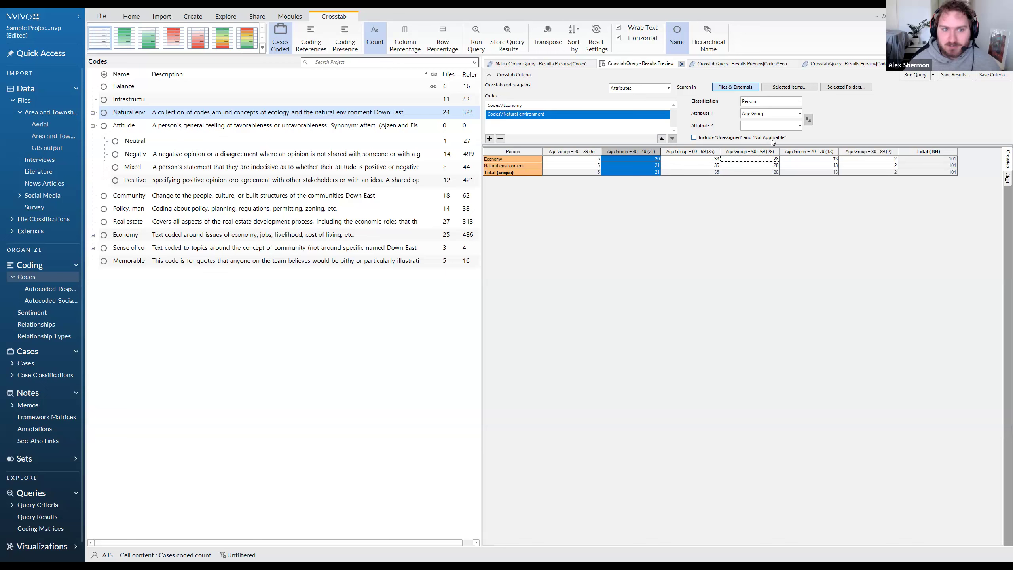
pyautogui.click(694, 138)
pyautogui.click(694, 137)
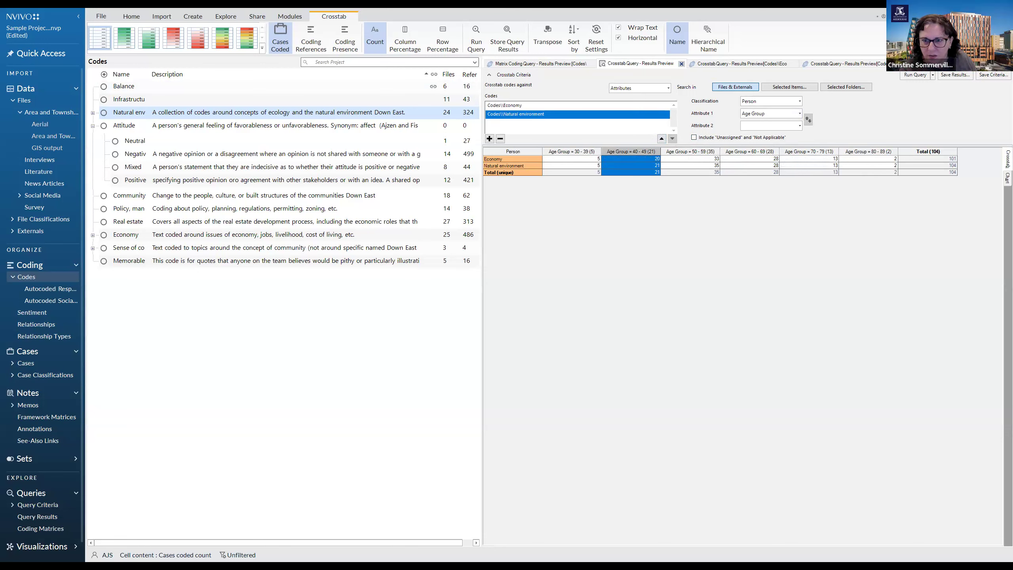
# Review the choices for the crosstab's first attribute and classification, keeping Age Group and Person.
pyautogui.click(799, 113)
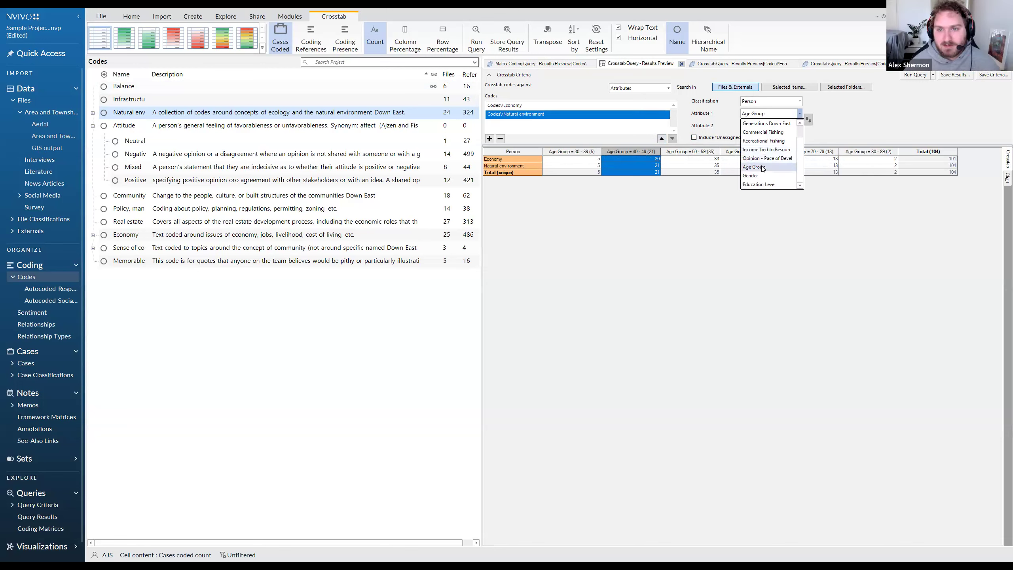
pyautogui.click(827, 110)
pyautogui.click(777, 101)
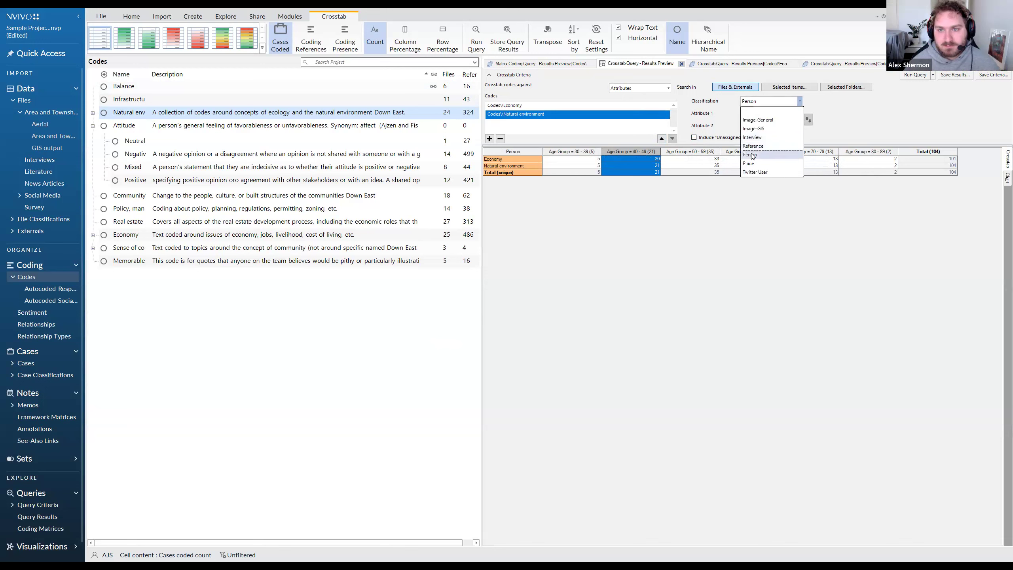
pyautogui.click(751, 155)
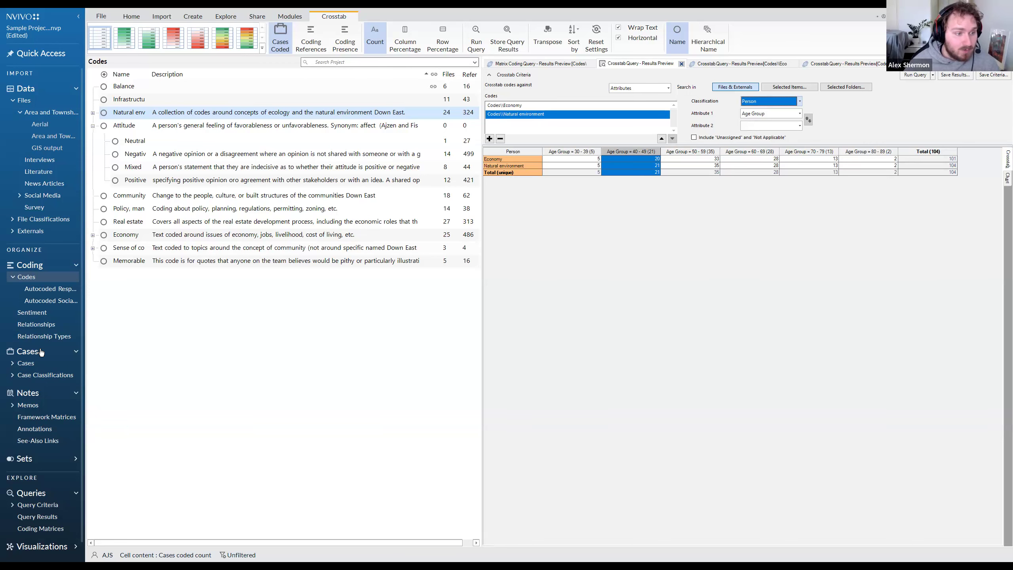
# Open the Person case classification sheet and examine its Township, Community and Generations Down East attribute columns.
pyautogui.click(13, 375)
pyautogui.click(31, 388)
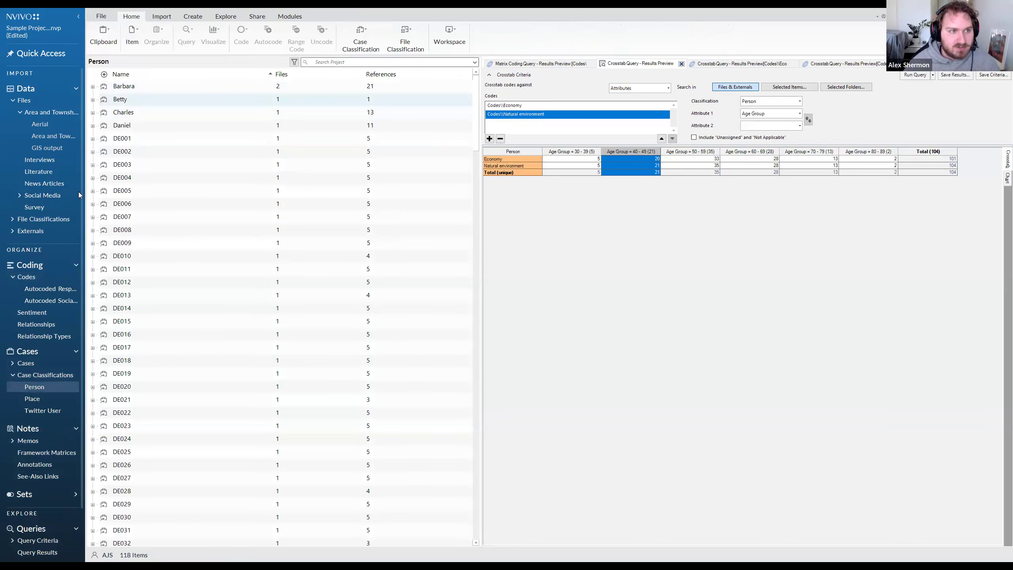
pyautogui.click(37, 376)
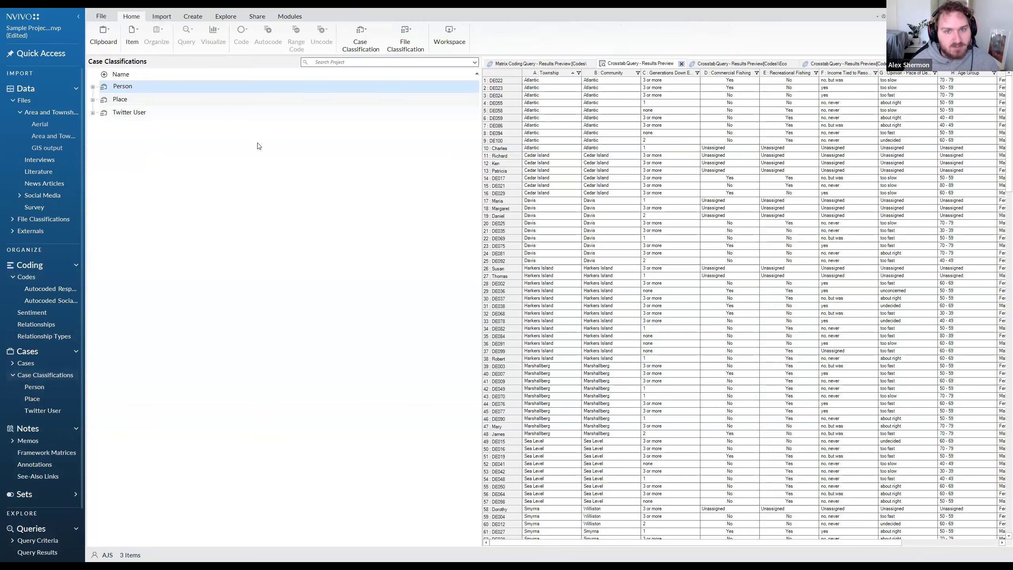
pyautogui.click(550, 74)
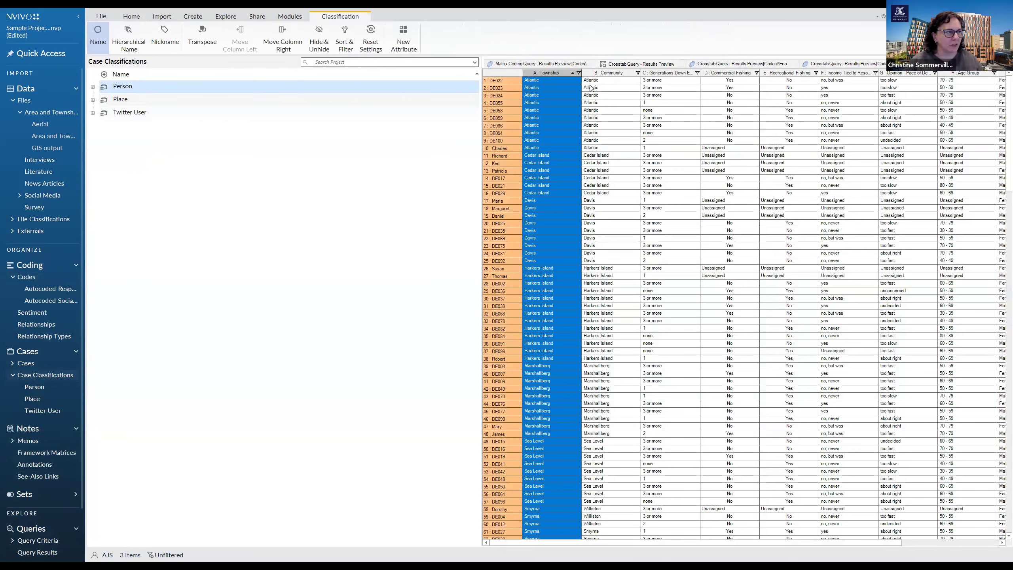
pyautogui.click(606, 74)
pyautogui.click(667, 74)
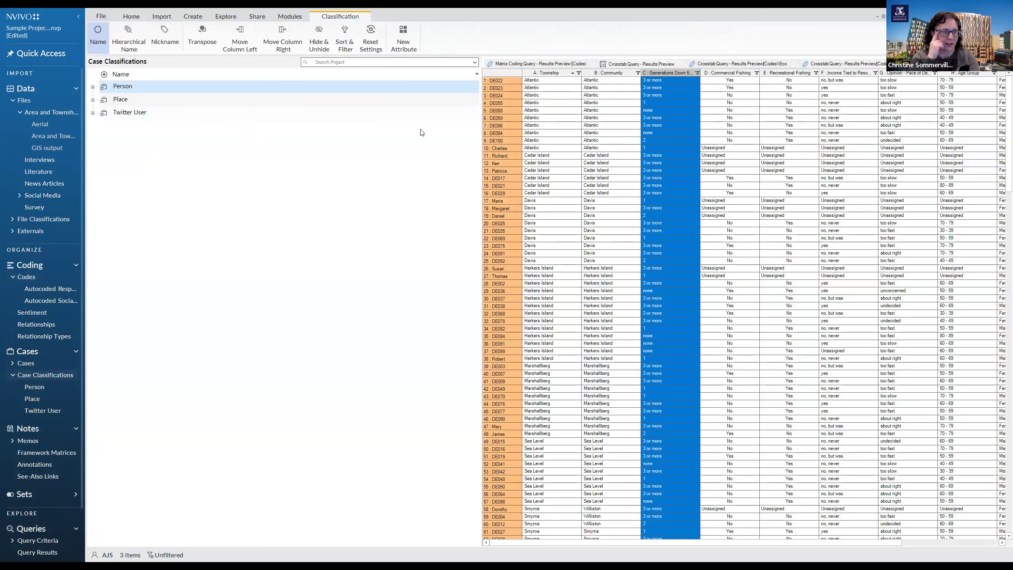
# Go back to the crosstab query and look through the Person attributes available for crosstabbing, from Township to Education Level.
pyautogui.click(849, 65)
pyautogui.click(761, 64)
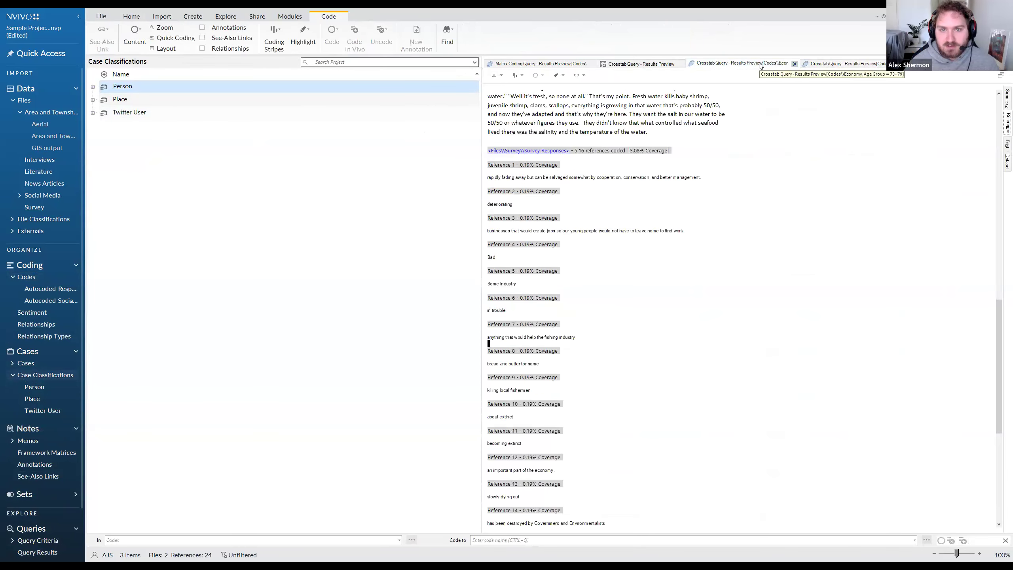
pyautogui.click(651, 62)
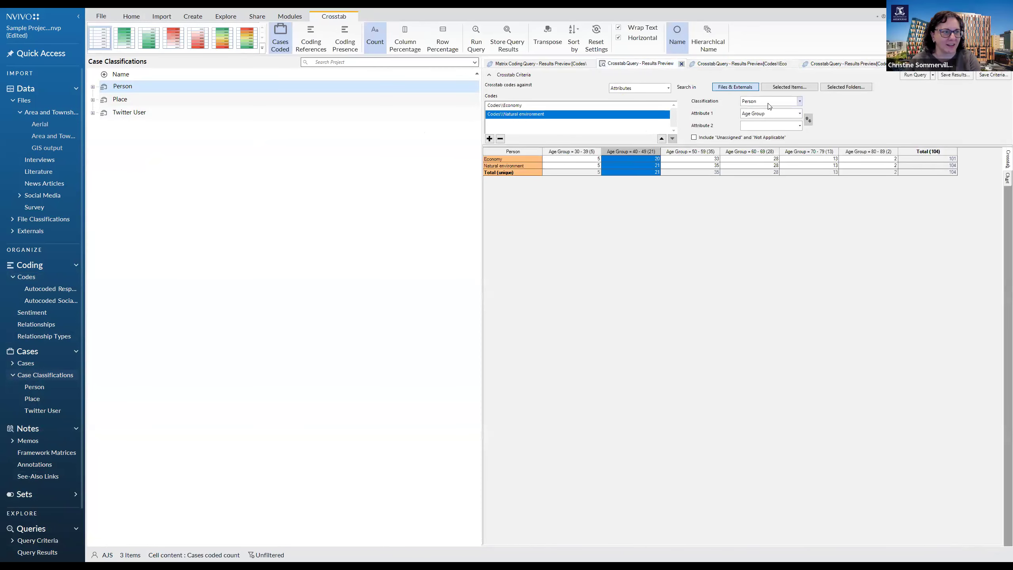
pyautogui.click(768, 103)
pyautogui.click(750, 155)
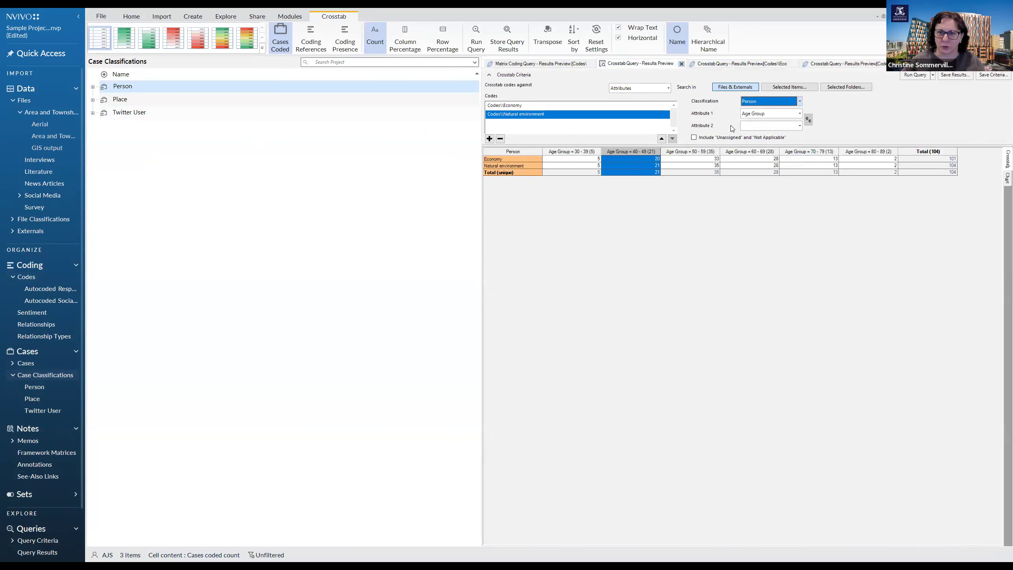
pyautogui.click(780, 114)
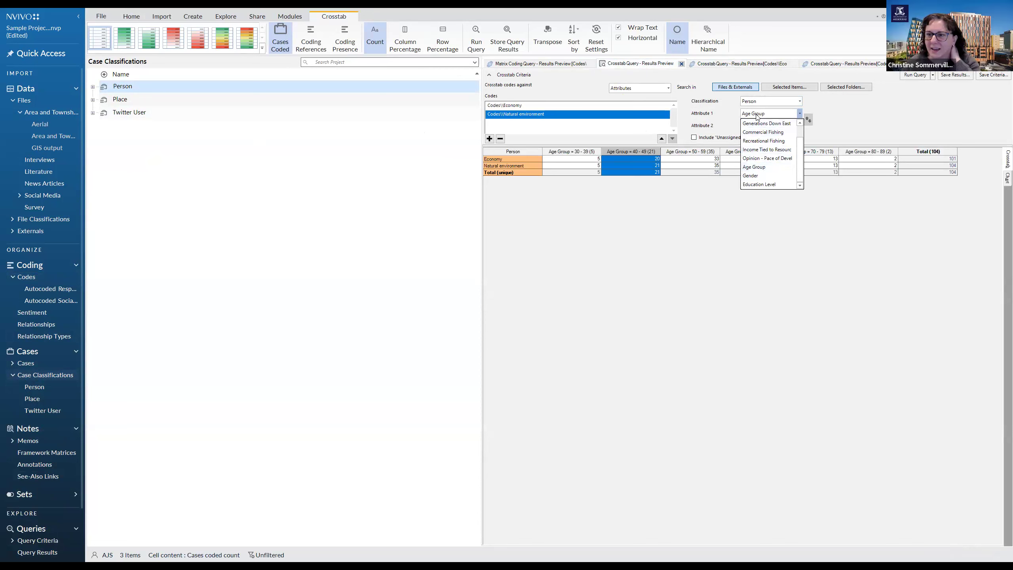
pyautogui.scroll(2, 803, 137)
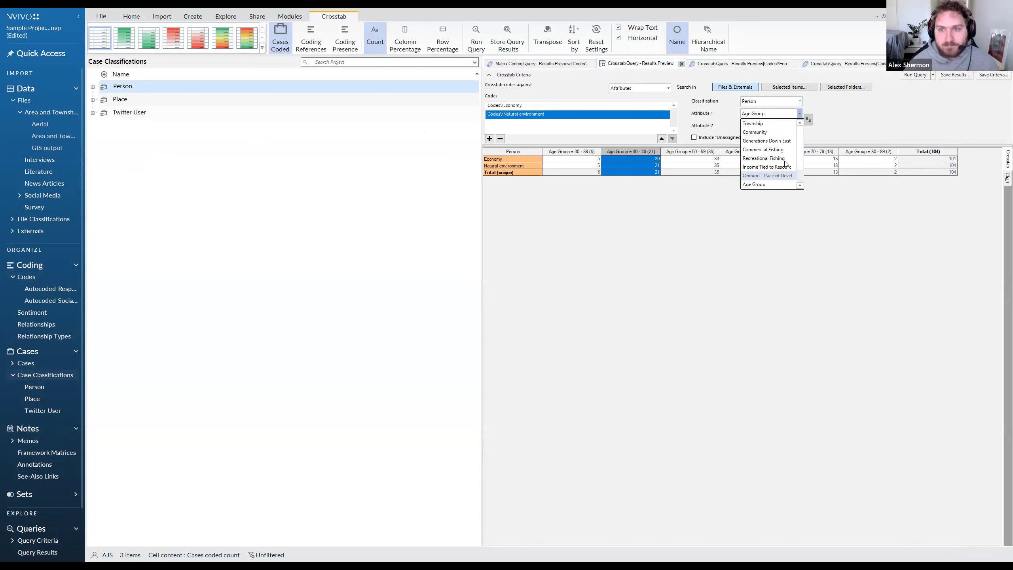
pyautogui.scroll(-2, 770, 158)
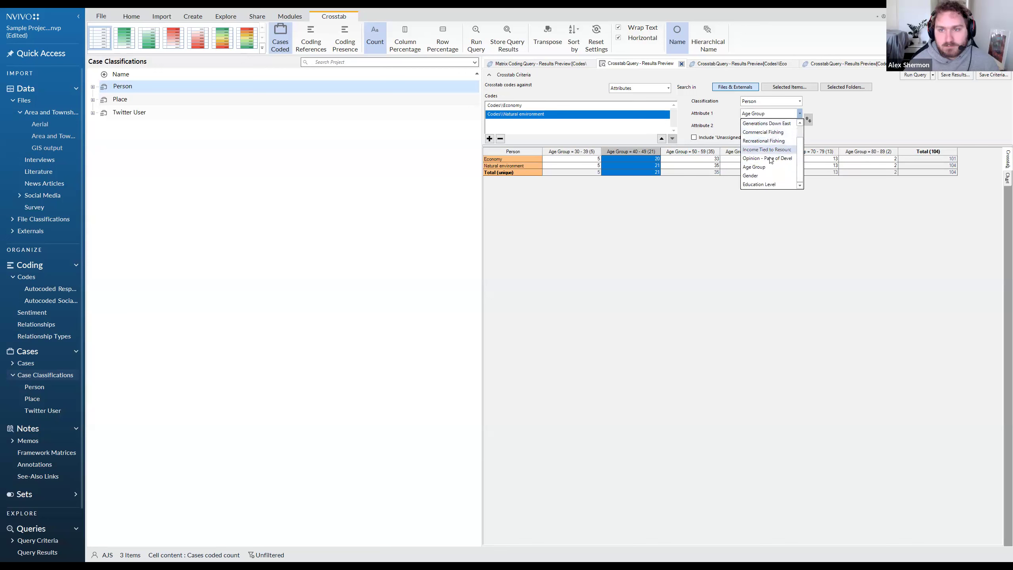
pyautogui.click(716, 117)
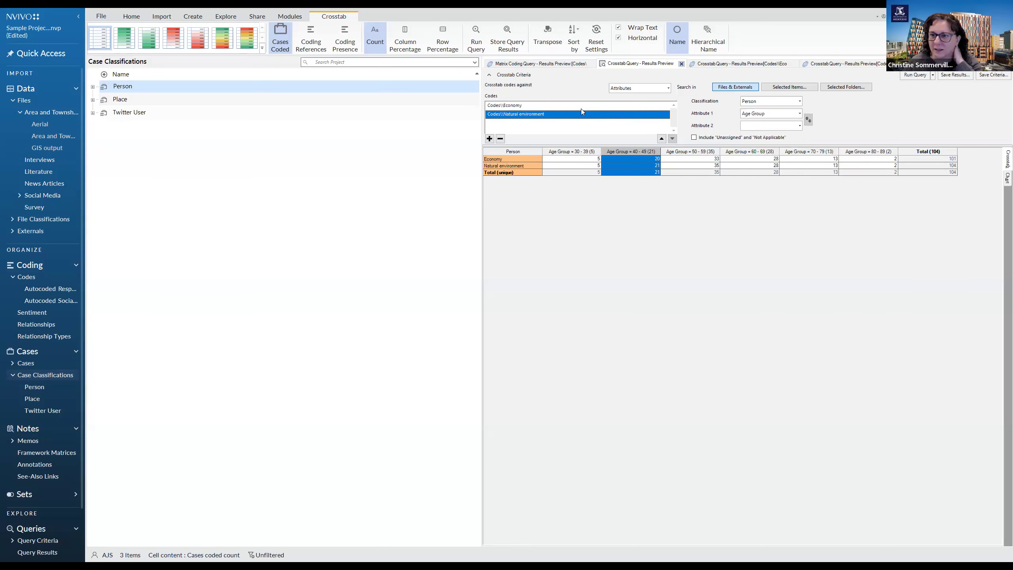
# Switch the crosstab to compare the codes against Cases, and return it to Attributes.
pyautogui.click(649, 89)
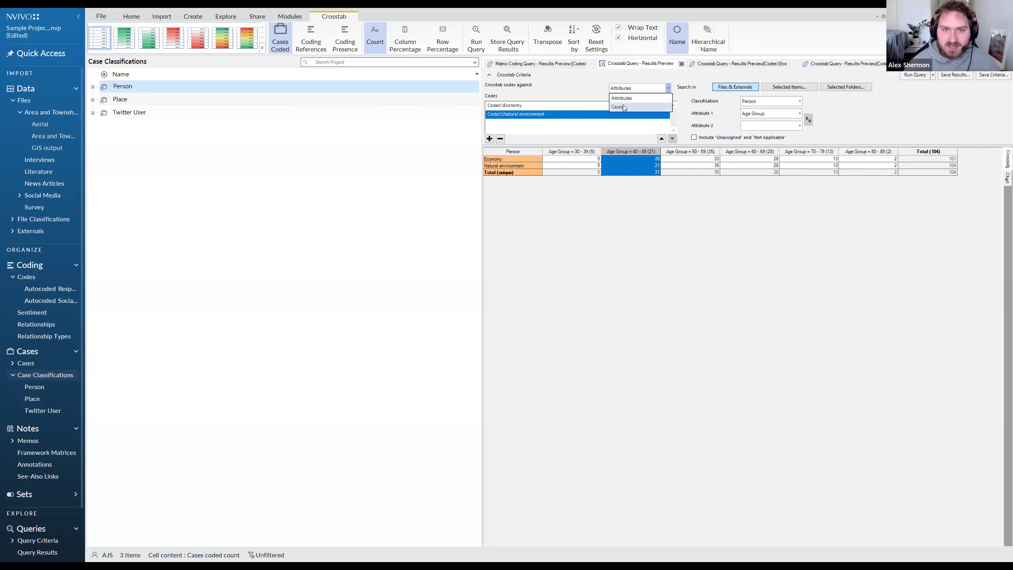
pyautogui.click(624, 107)
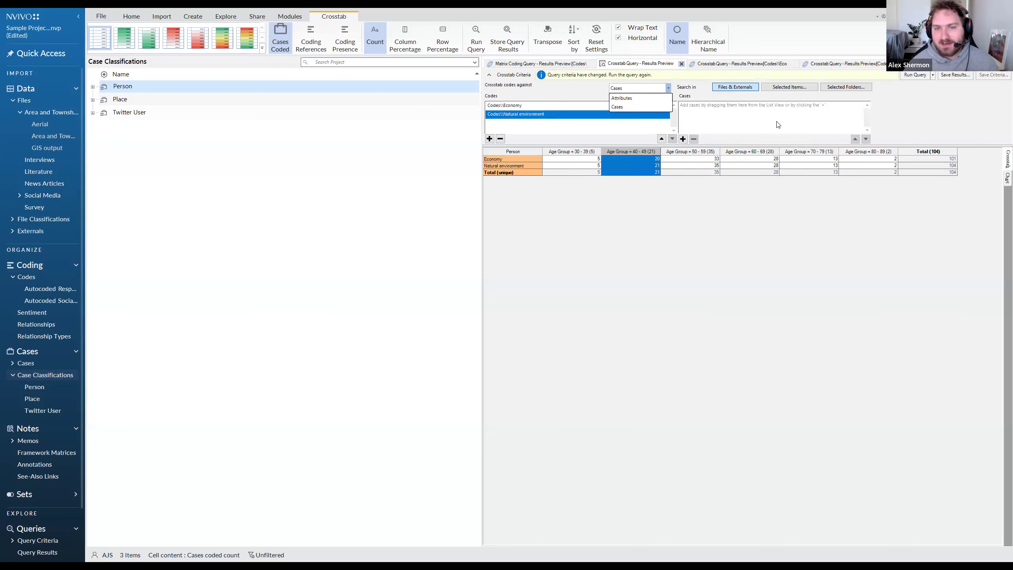
pyautogui.click(632, 108)
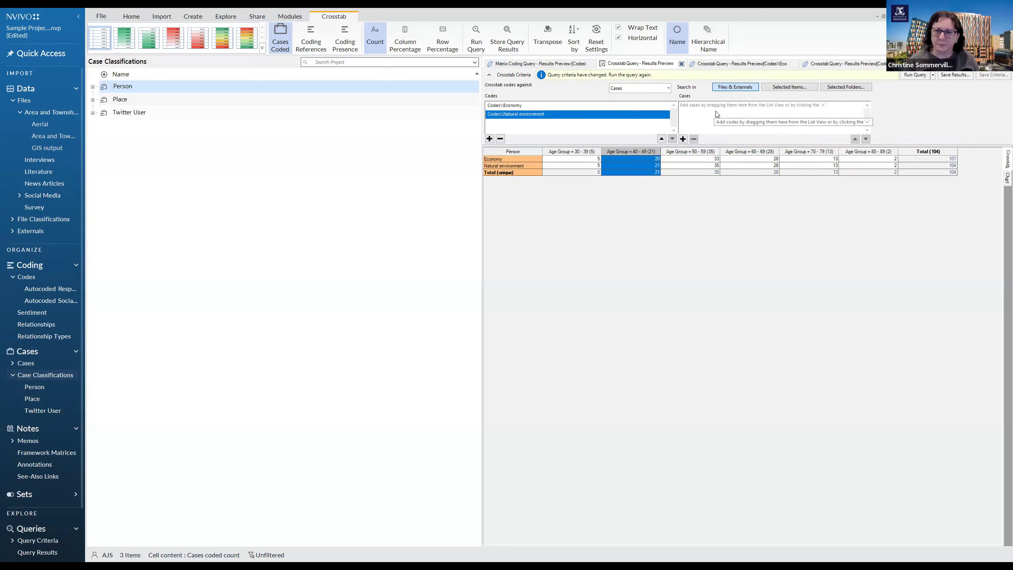
pyautogui.click(667, 87)
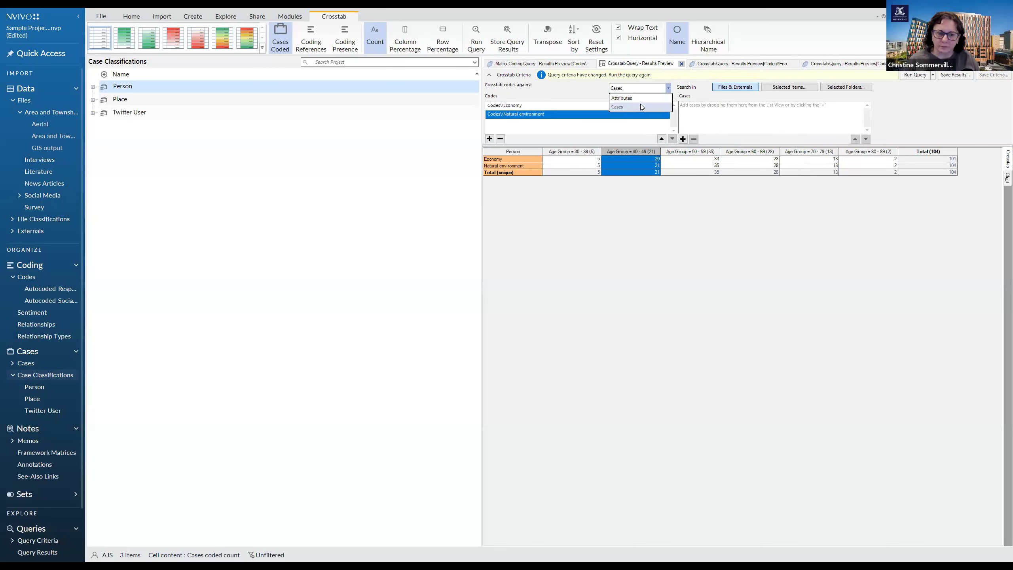
pyautogui.click(641, 107)
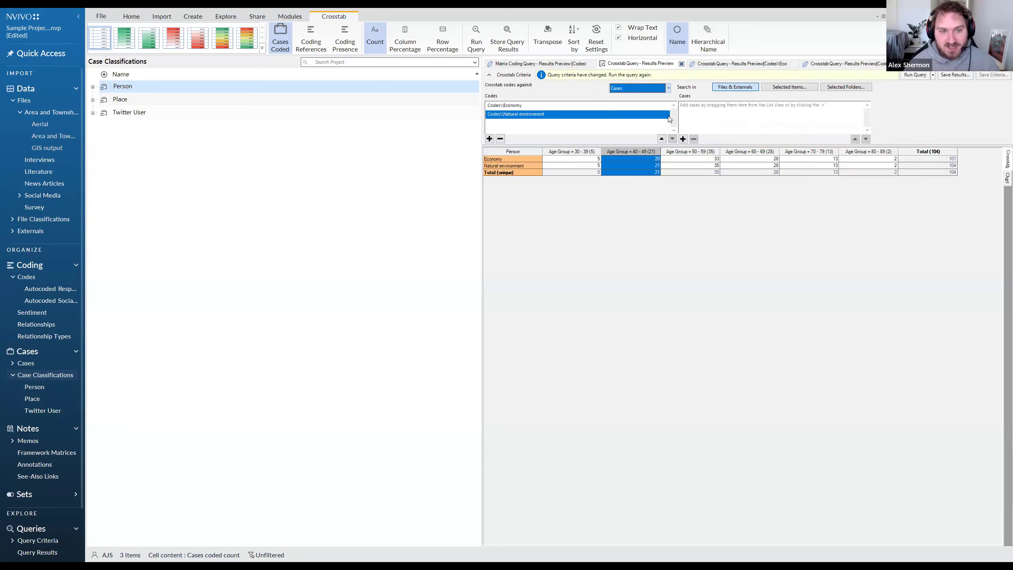
pyautogui.click(629, 90)
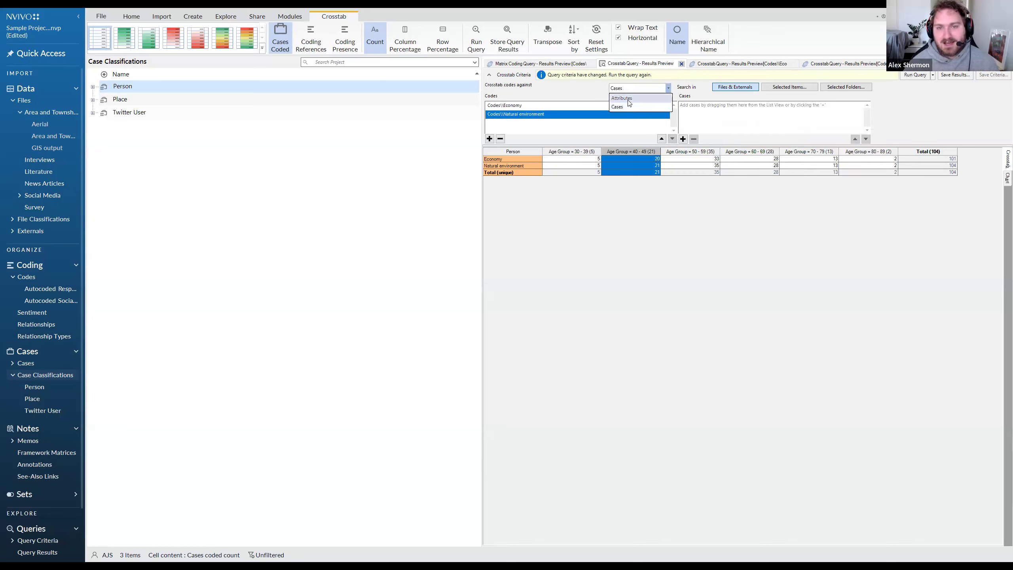
pyautogui.click(628, 99)
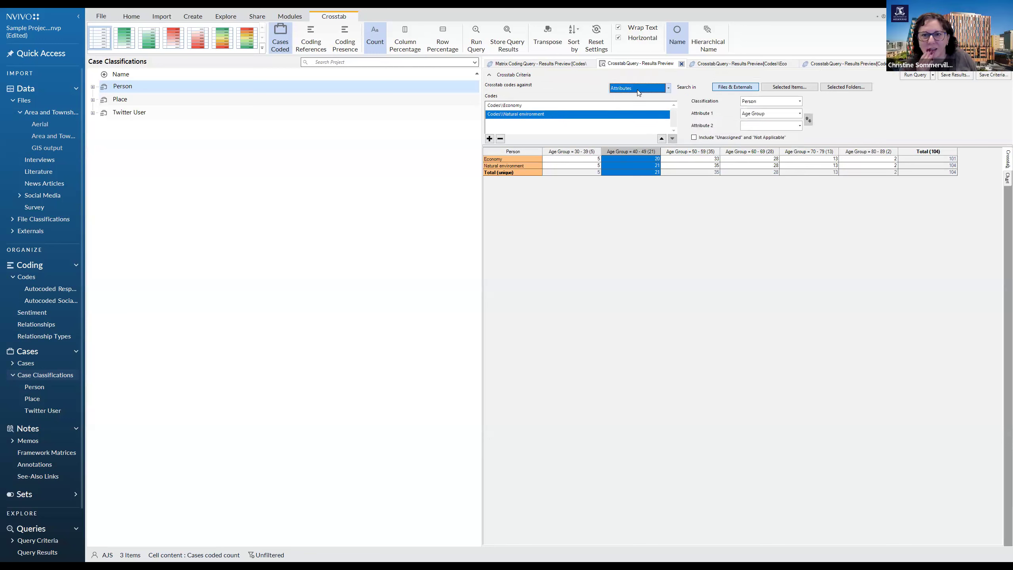